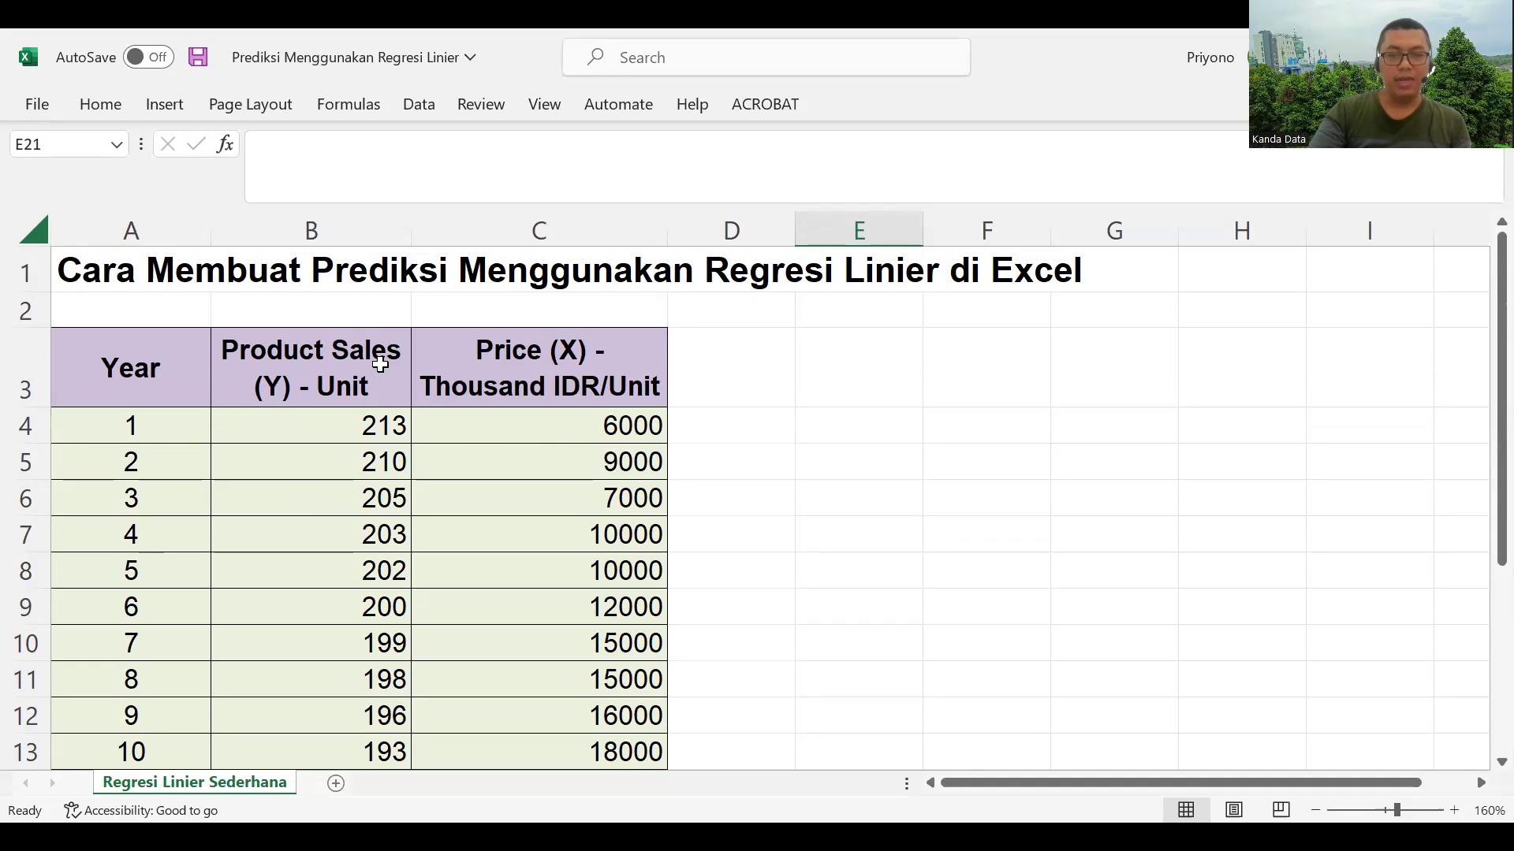
Examine the yearly product sales and price data in the table
scroll(331, 489, down, 1)
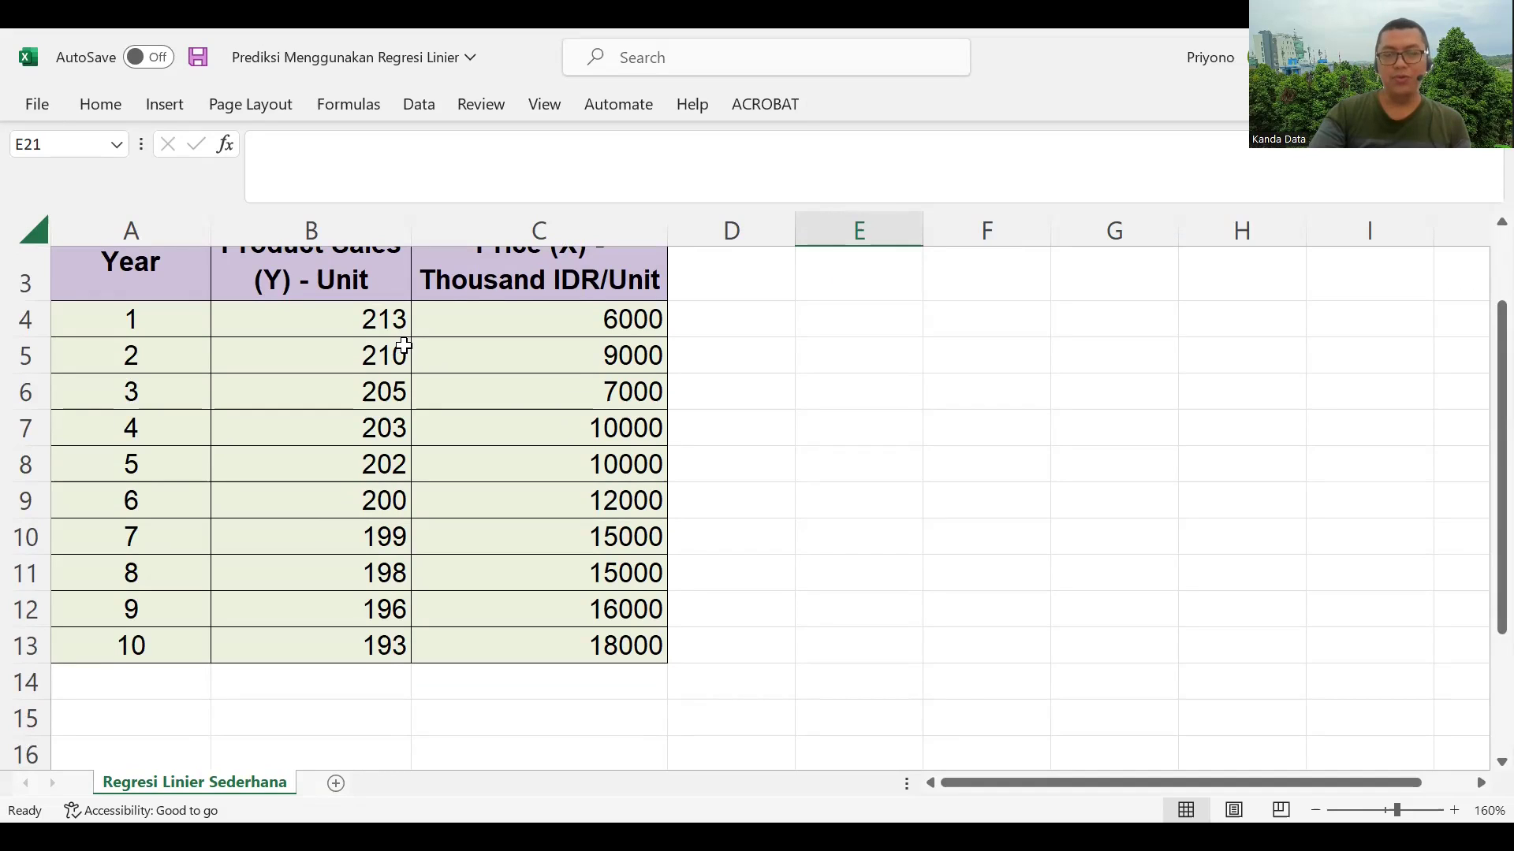
scroll(403, 345, up, 1)
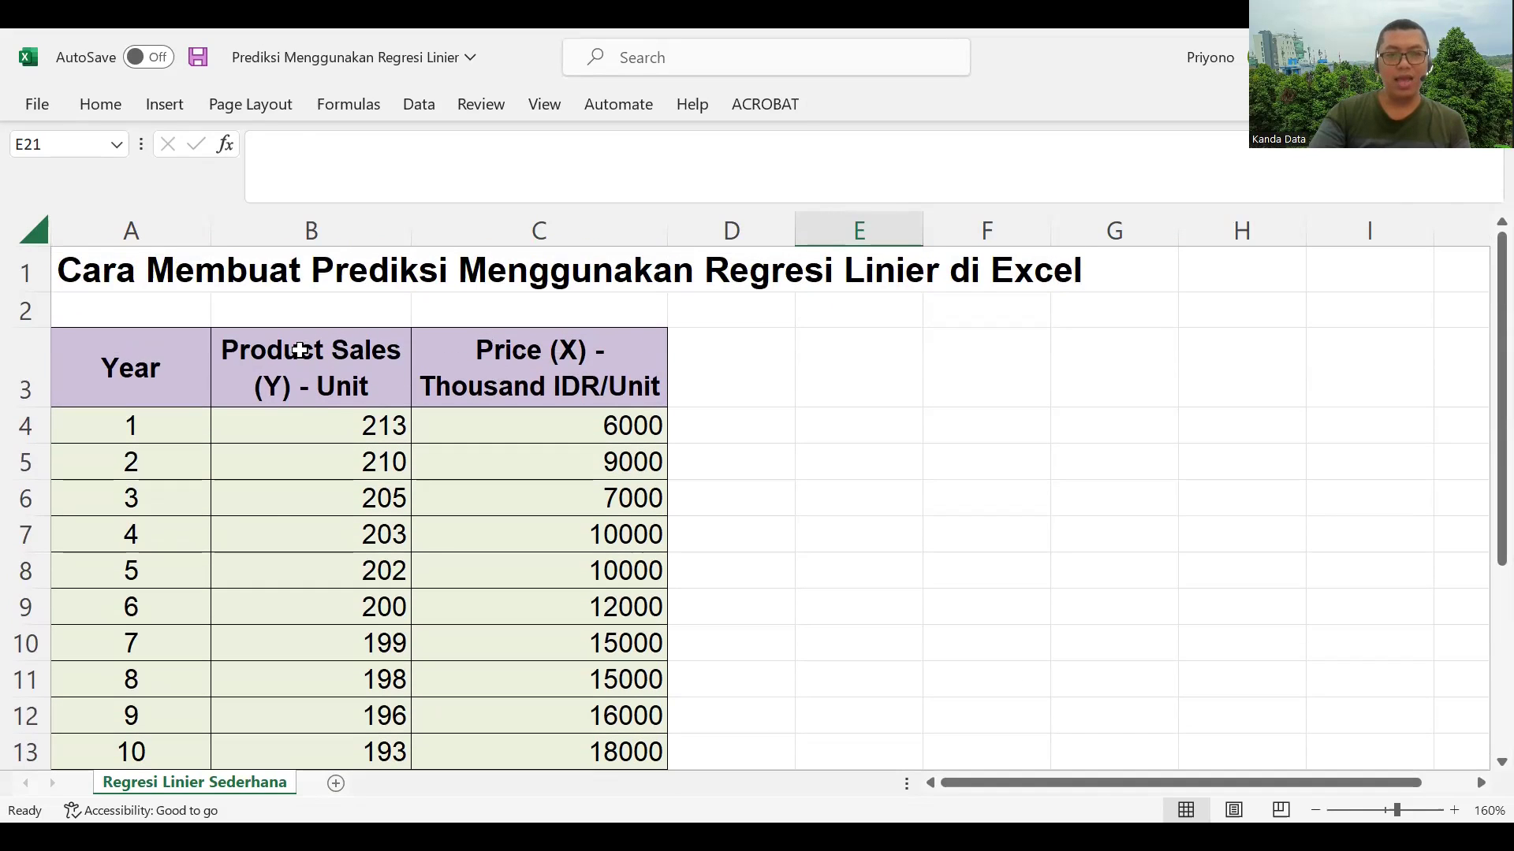
drag(266, 348, 265, 753)
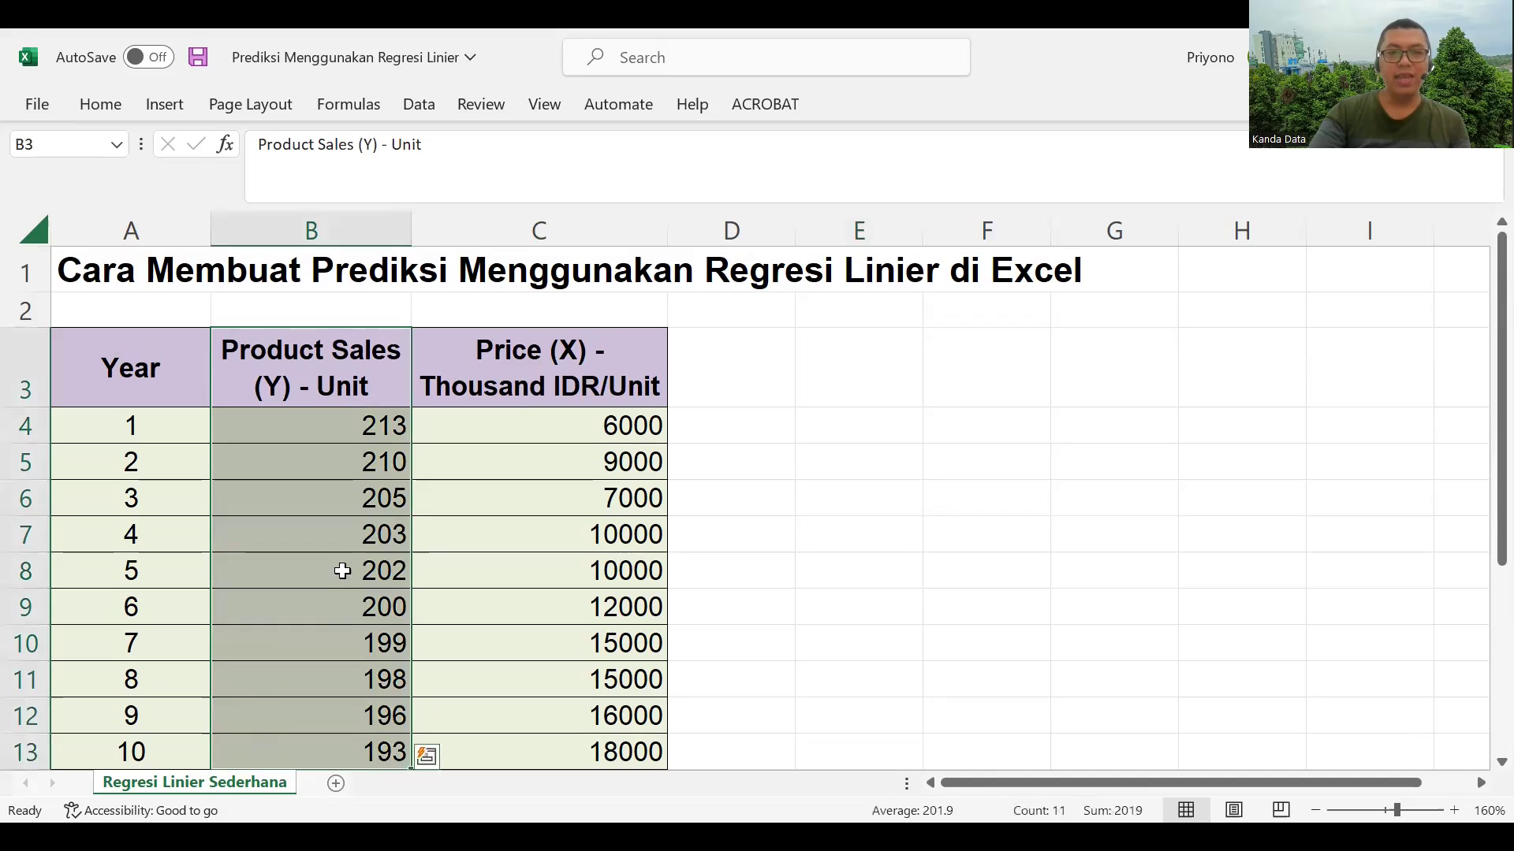
scroll(339, 562, down, 1)
scroll(337, 548, up, 1)
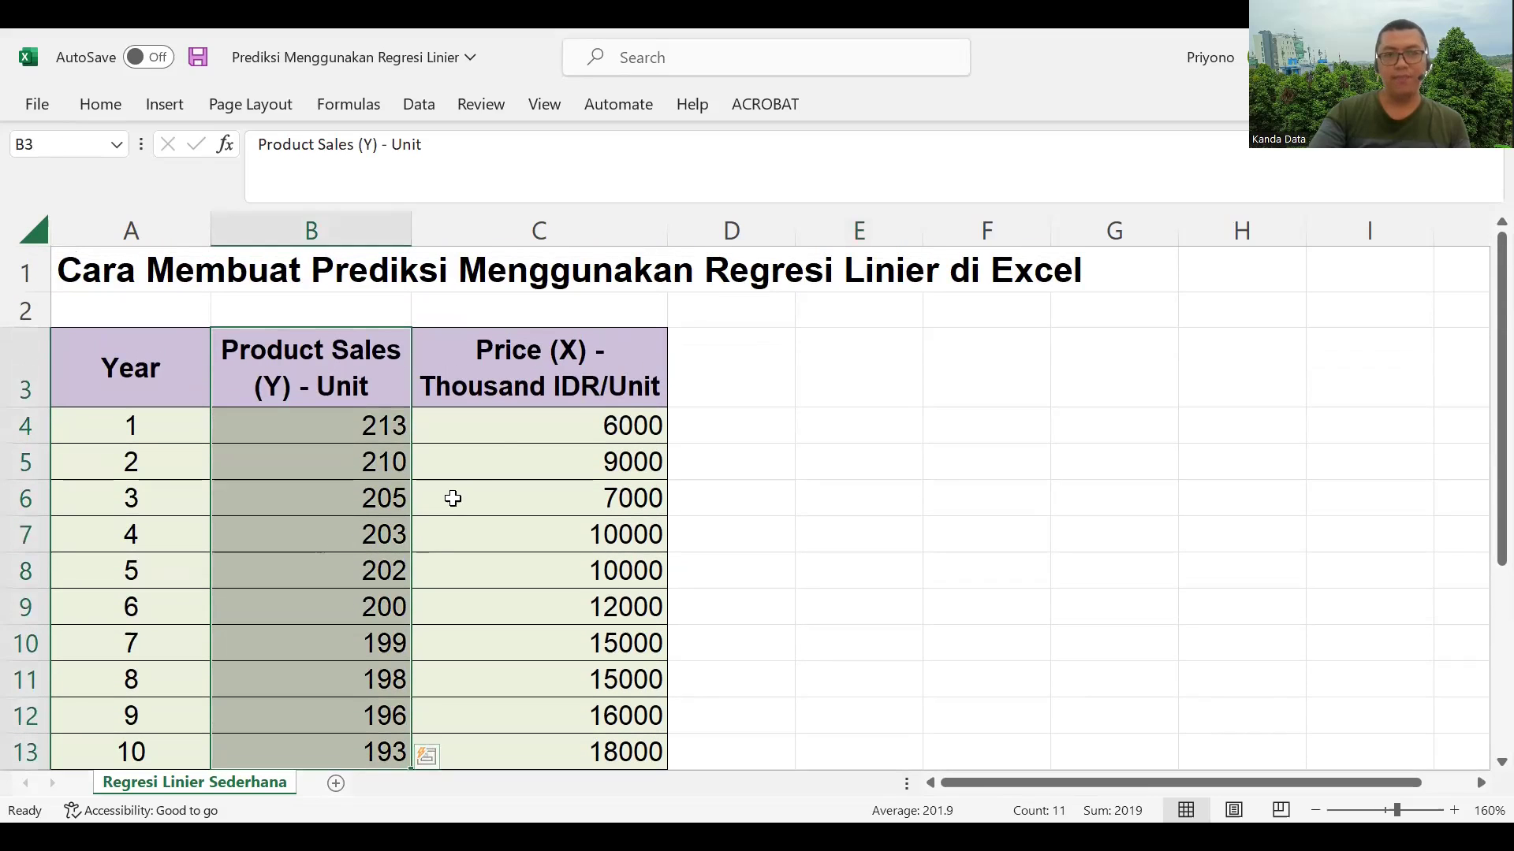
click(500, 450)
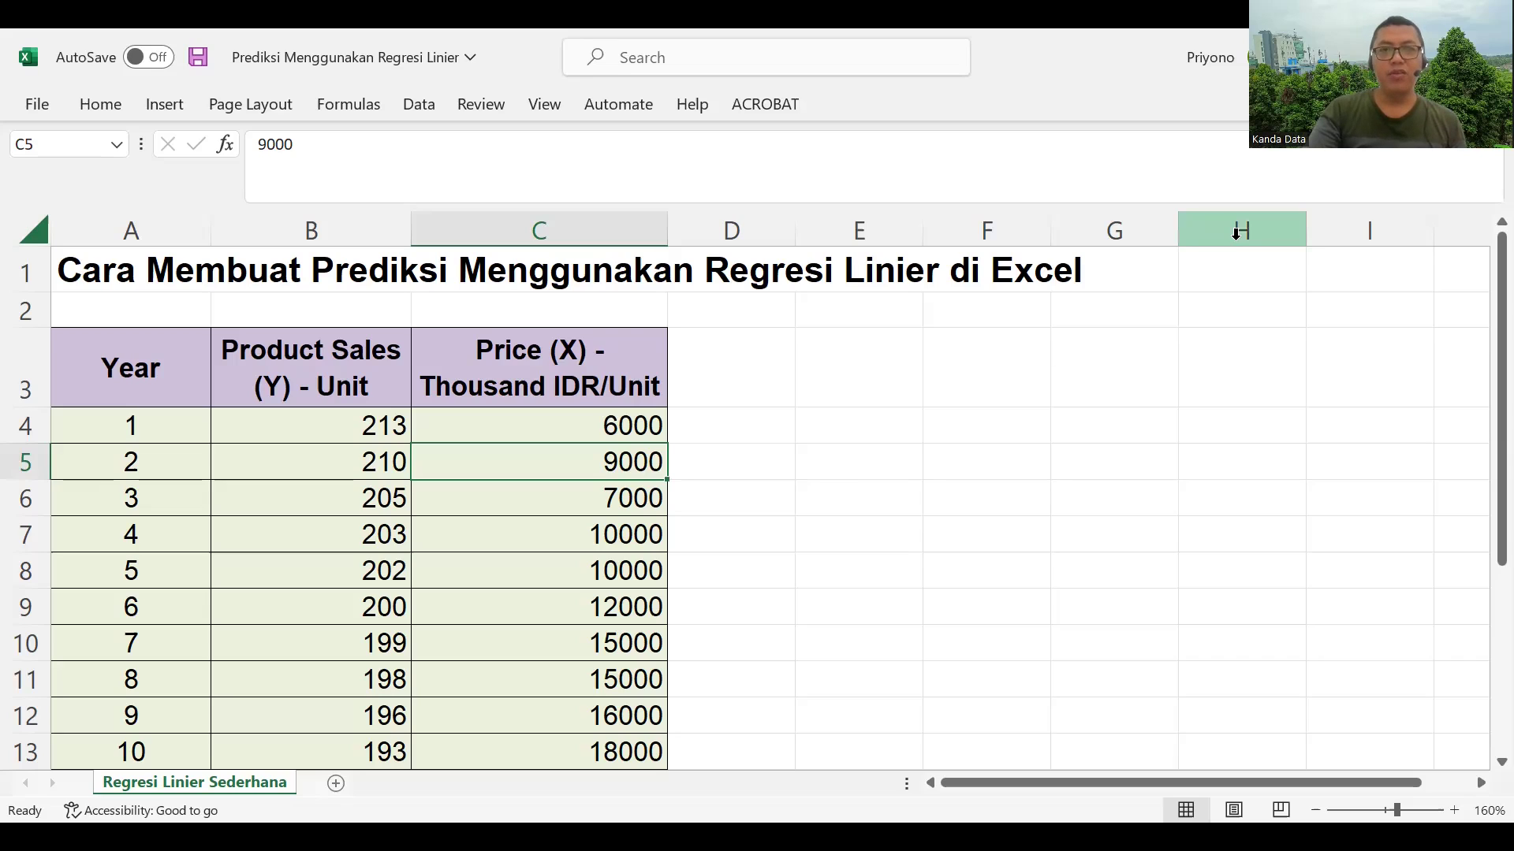
Open the Regression tool from the Data Analysis tools
click(421, 108)
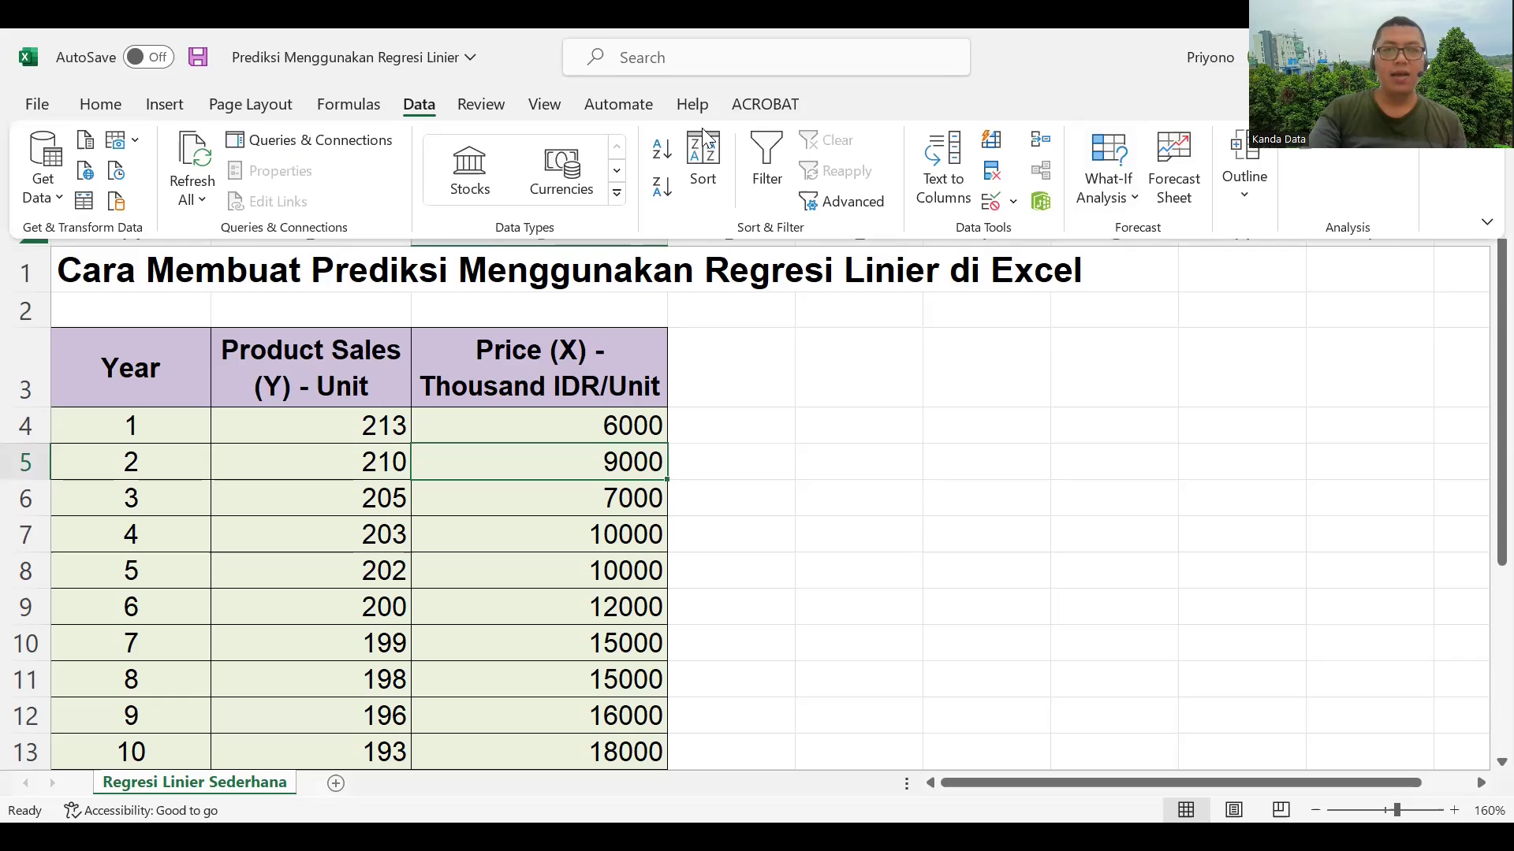
click(422, 111)
click(422, 118)
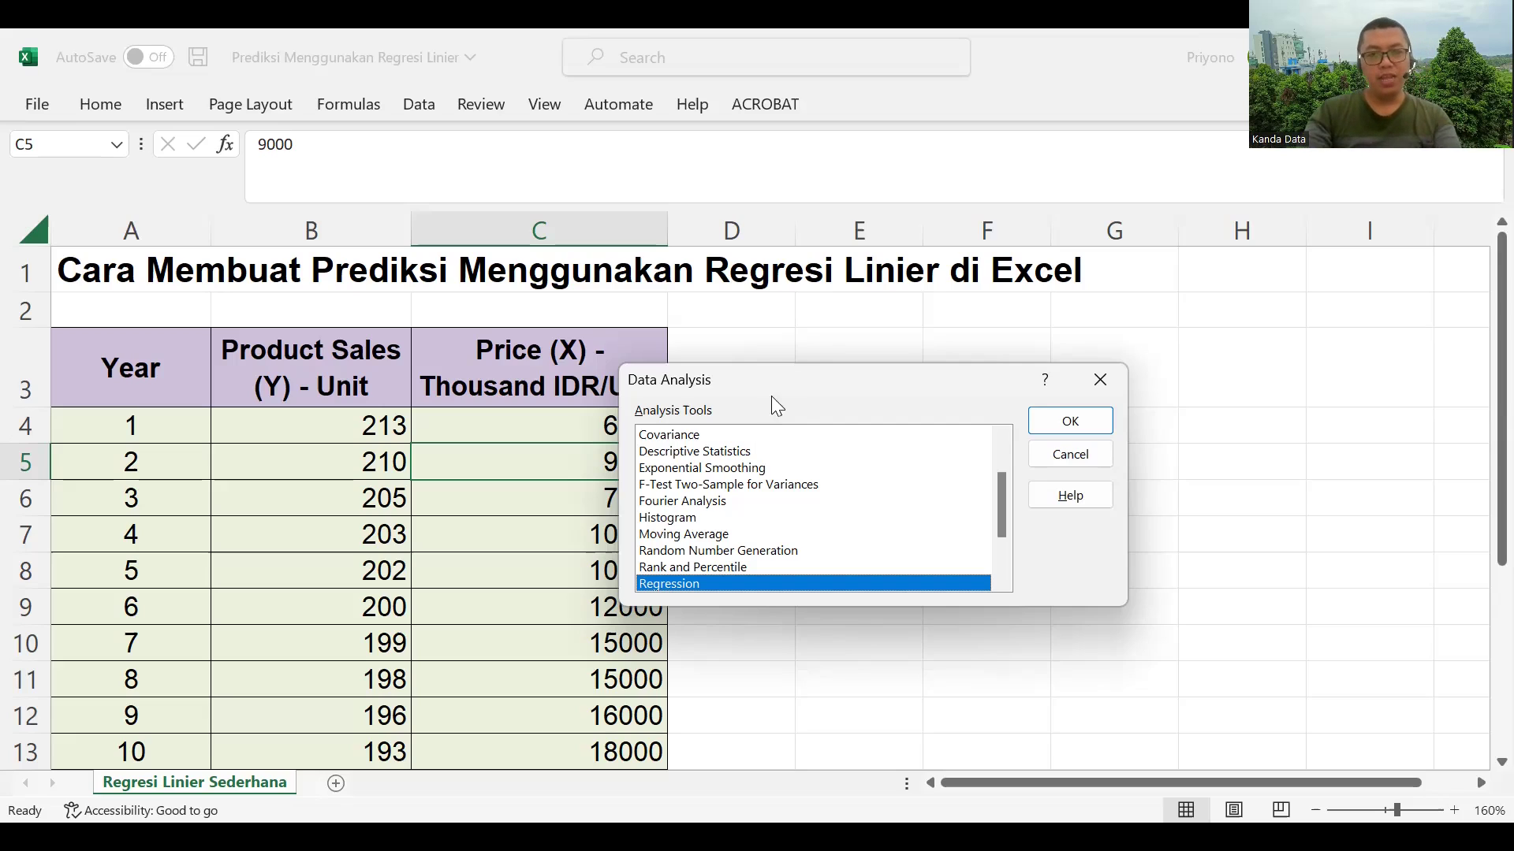
drag(781, 386, 905, 314)
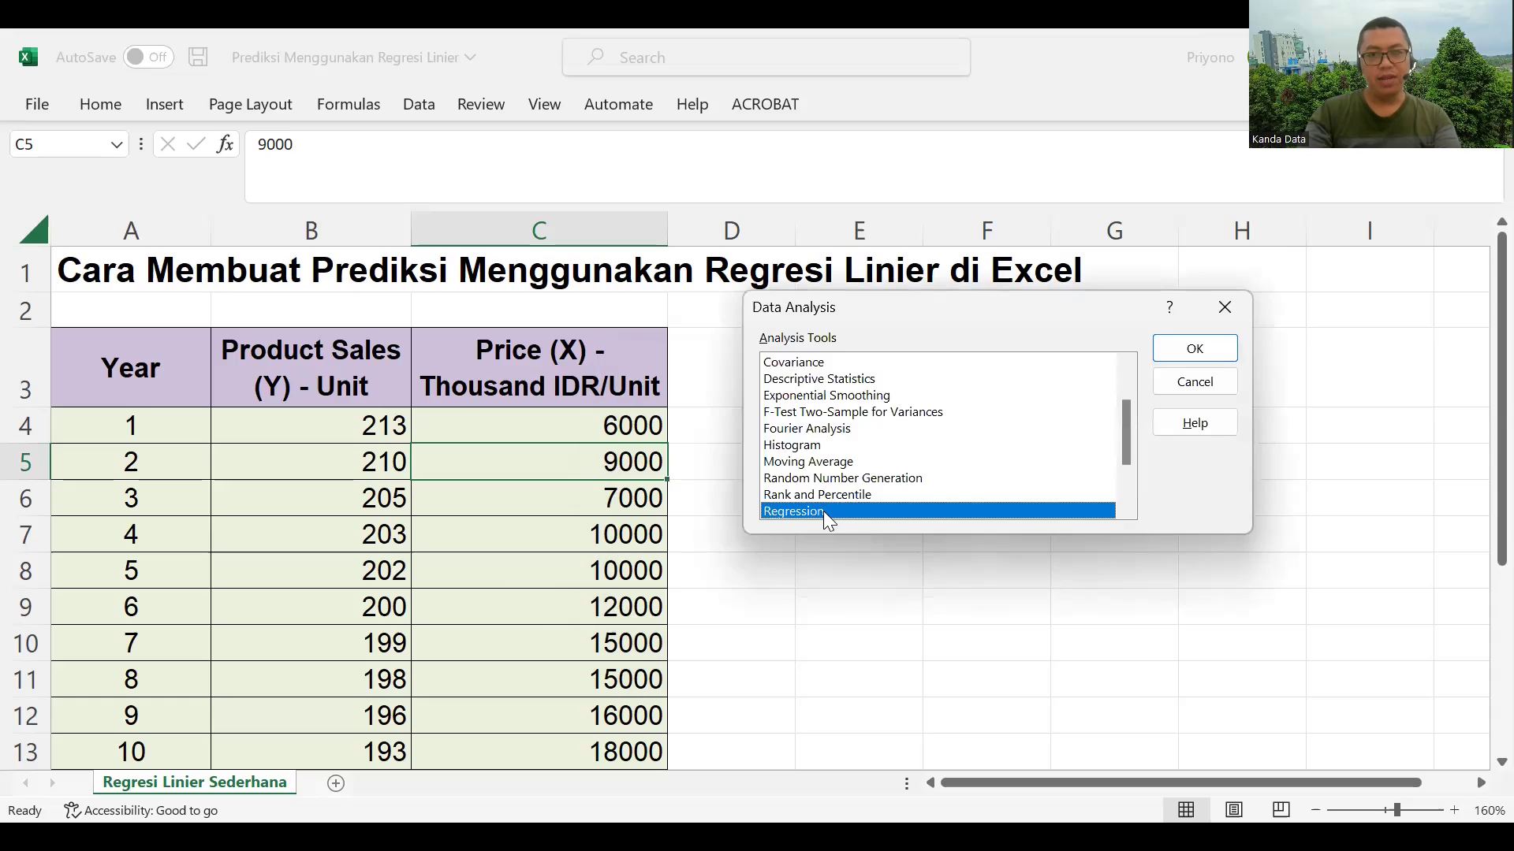
click(1185, 345)
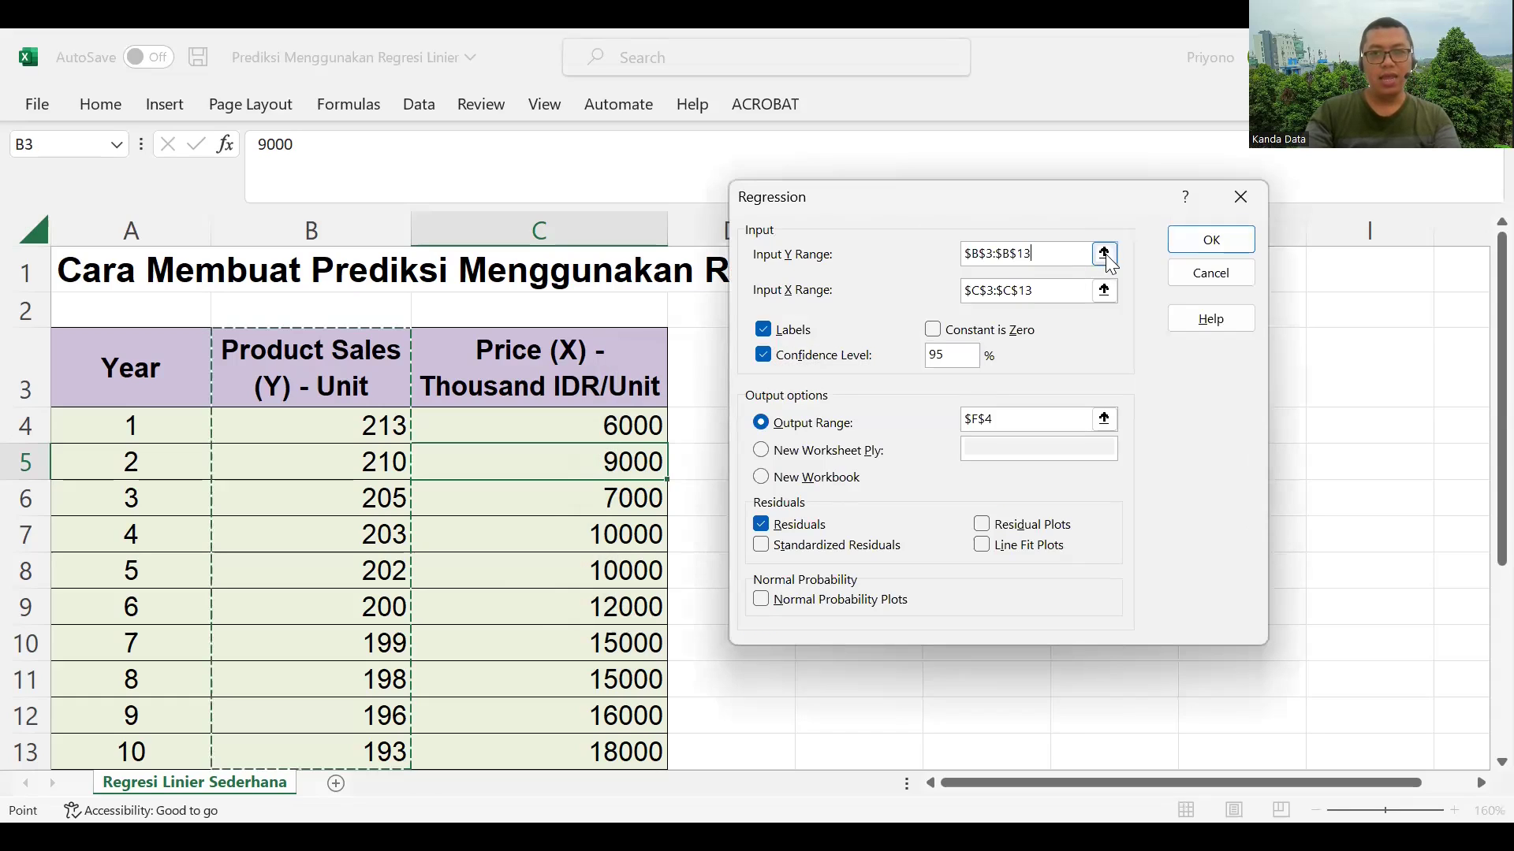
Set the regression's Input Y Range to the Product Sales column including its header, $B$3:$B$13
click(1105, 254)
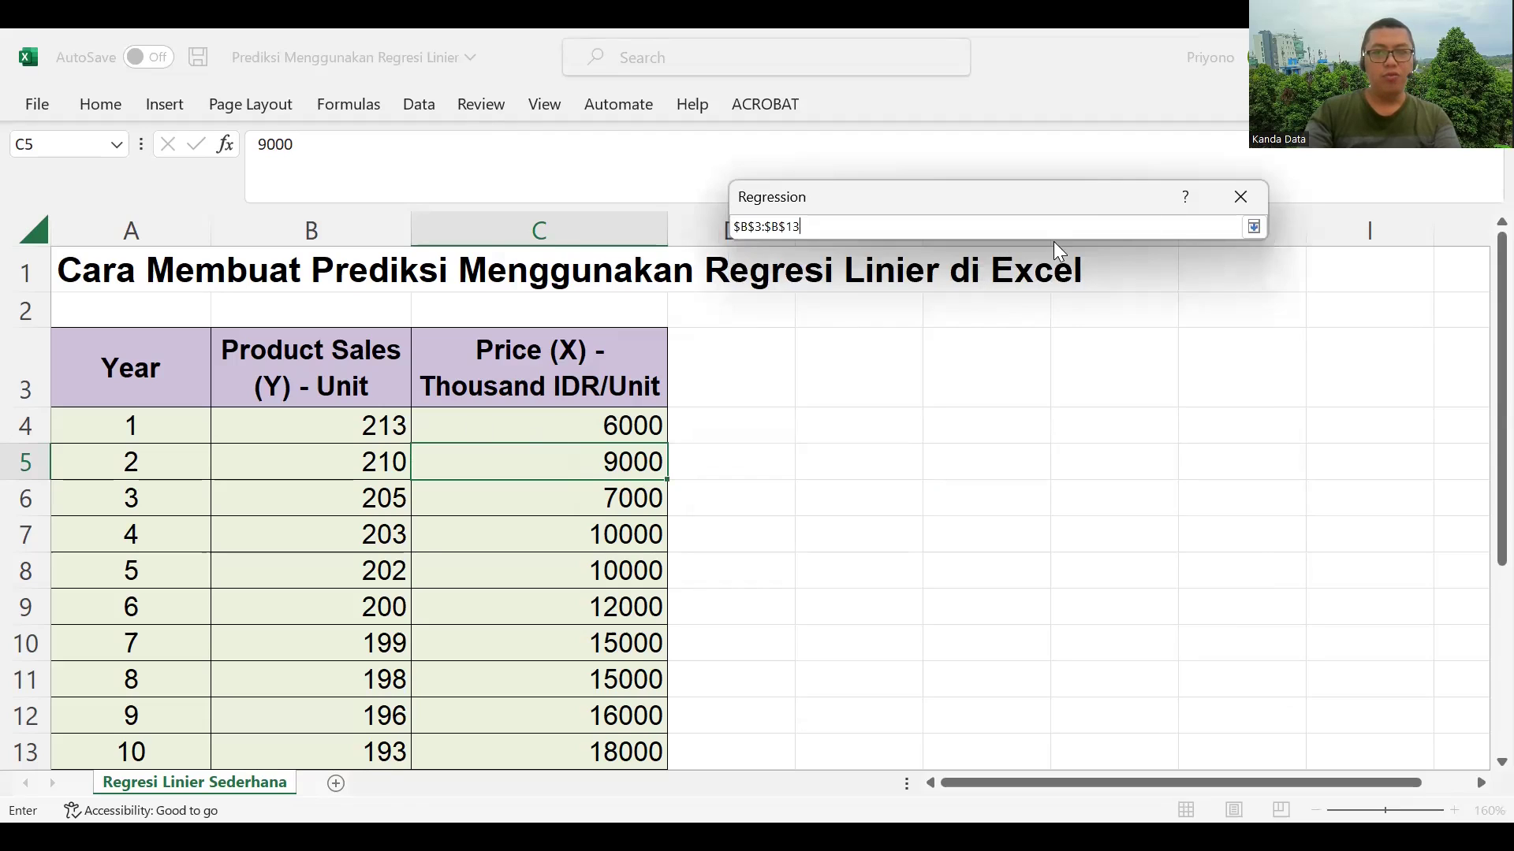
key(Return)
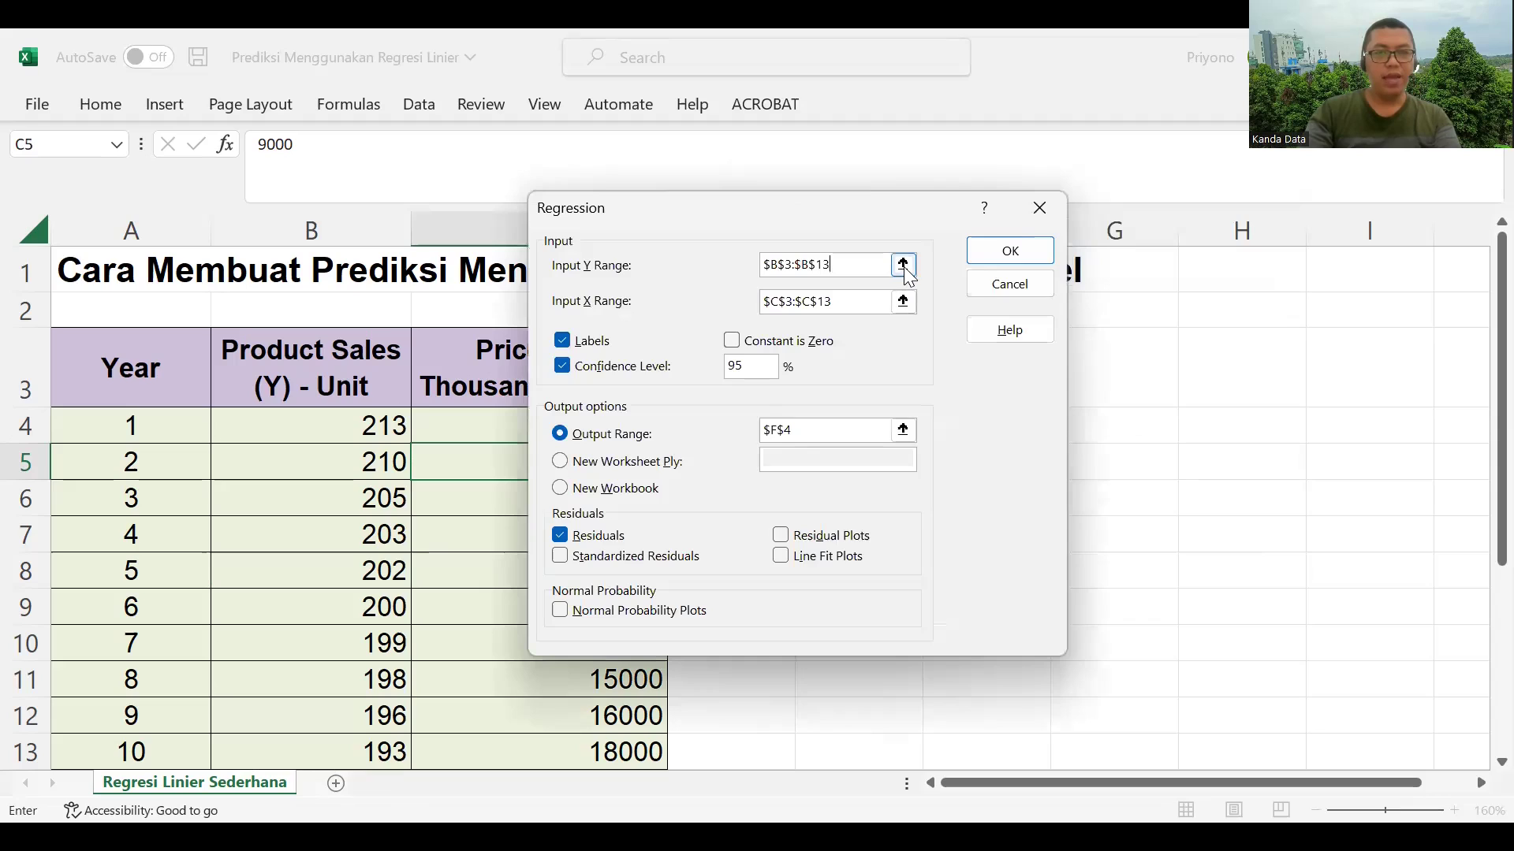
click(902, 264)
drag(338, 366, 332, 473)
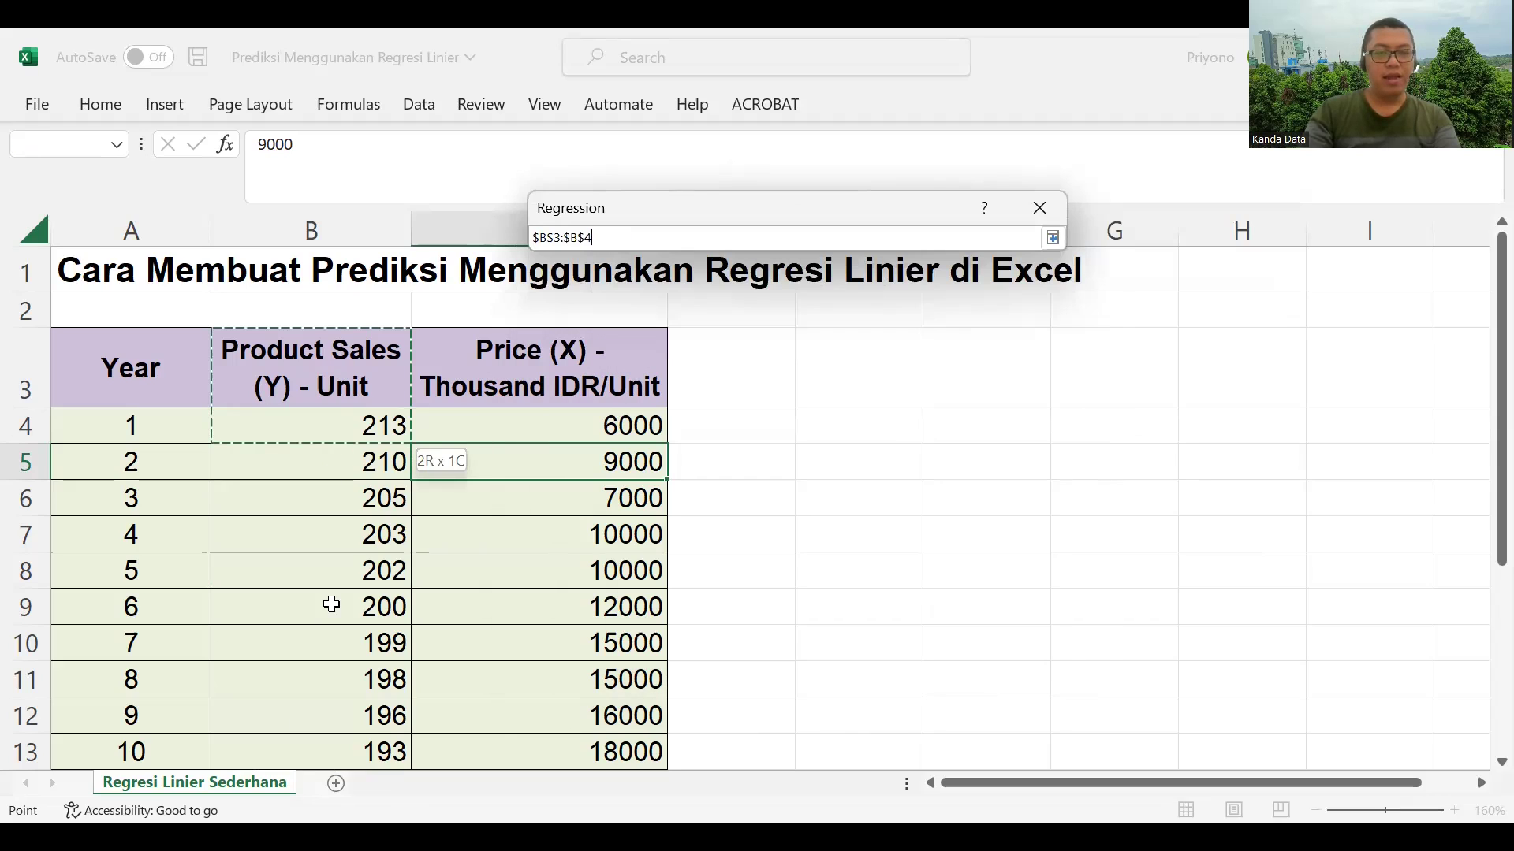
drag(331, 605, 332, 752)
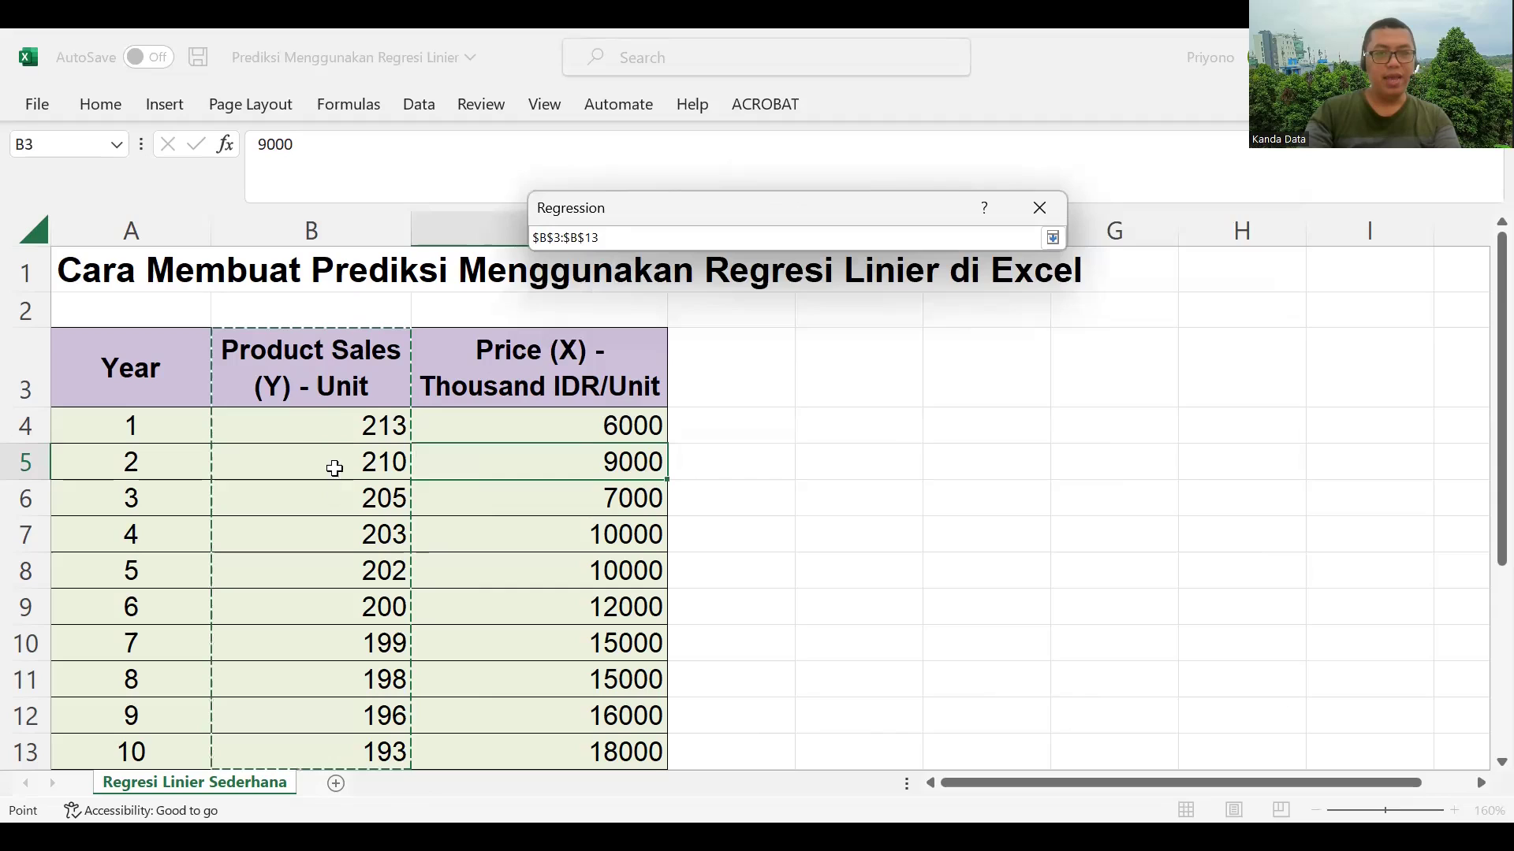
click(1051, 239)
Set the regression's Input X Range to the Price column including its header, $C$3:$C$13, with Labels enabled
click(903, 302)
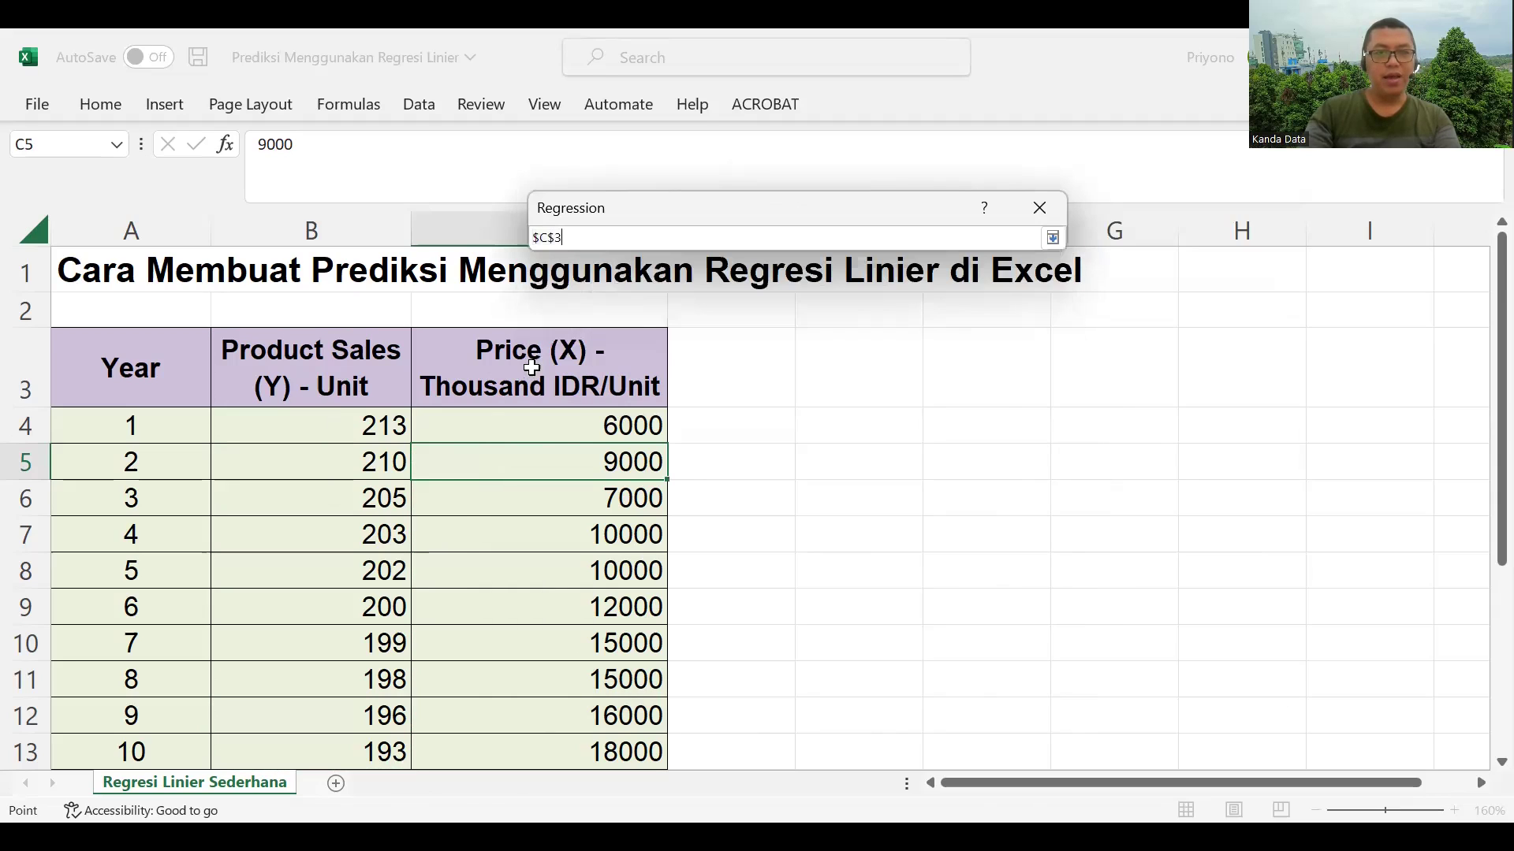
drag(532, 371, 560, 567)
click(1048, 239)
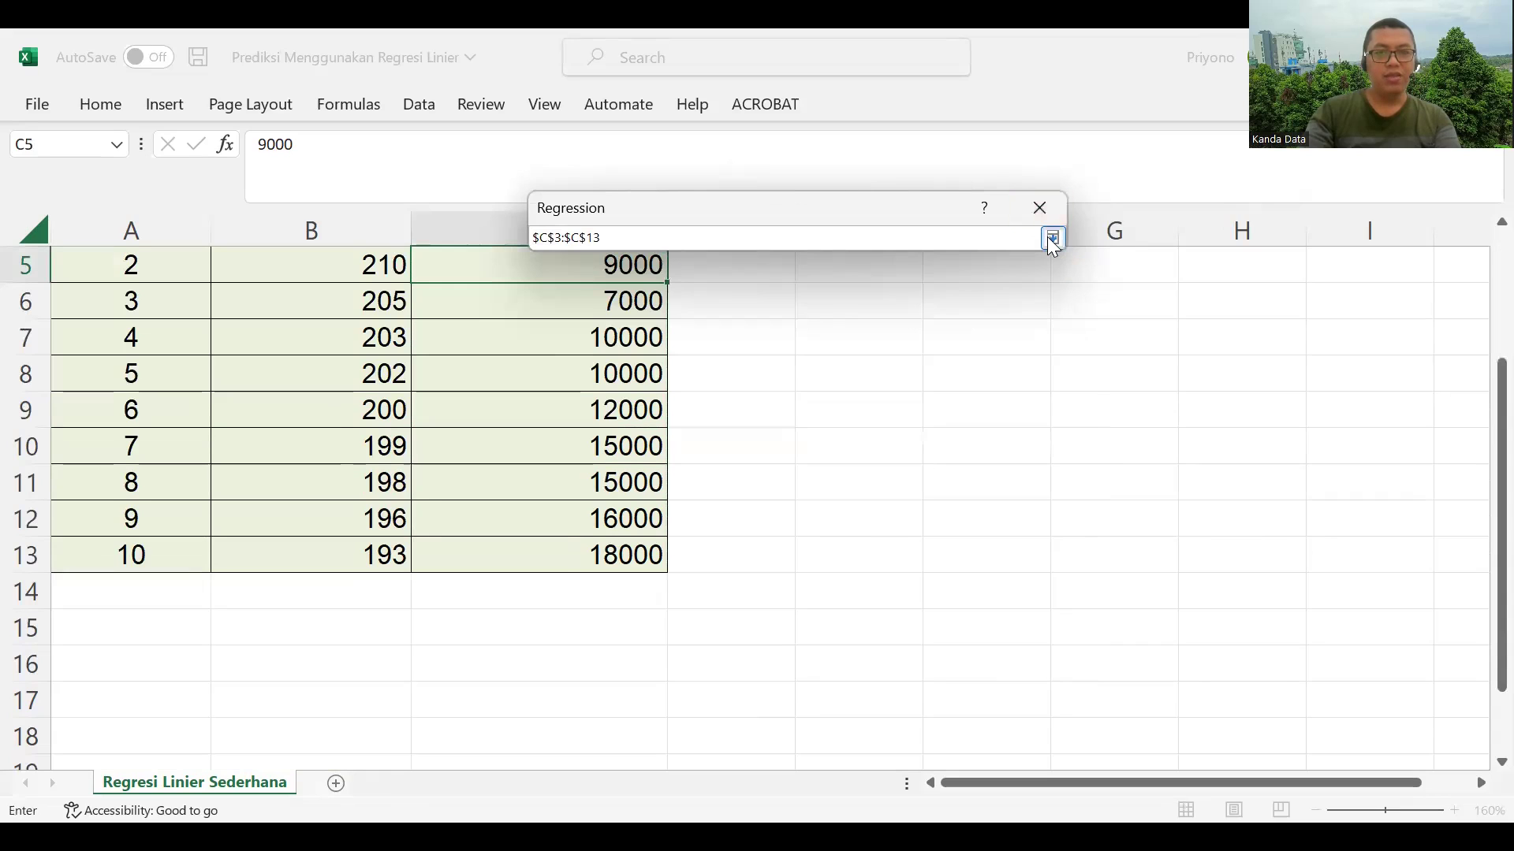
click(565, 343)
click(566, 343)
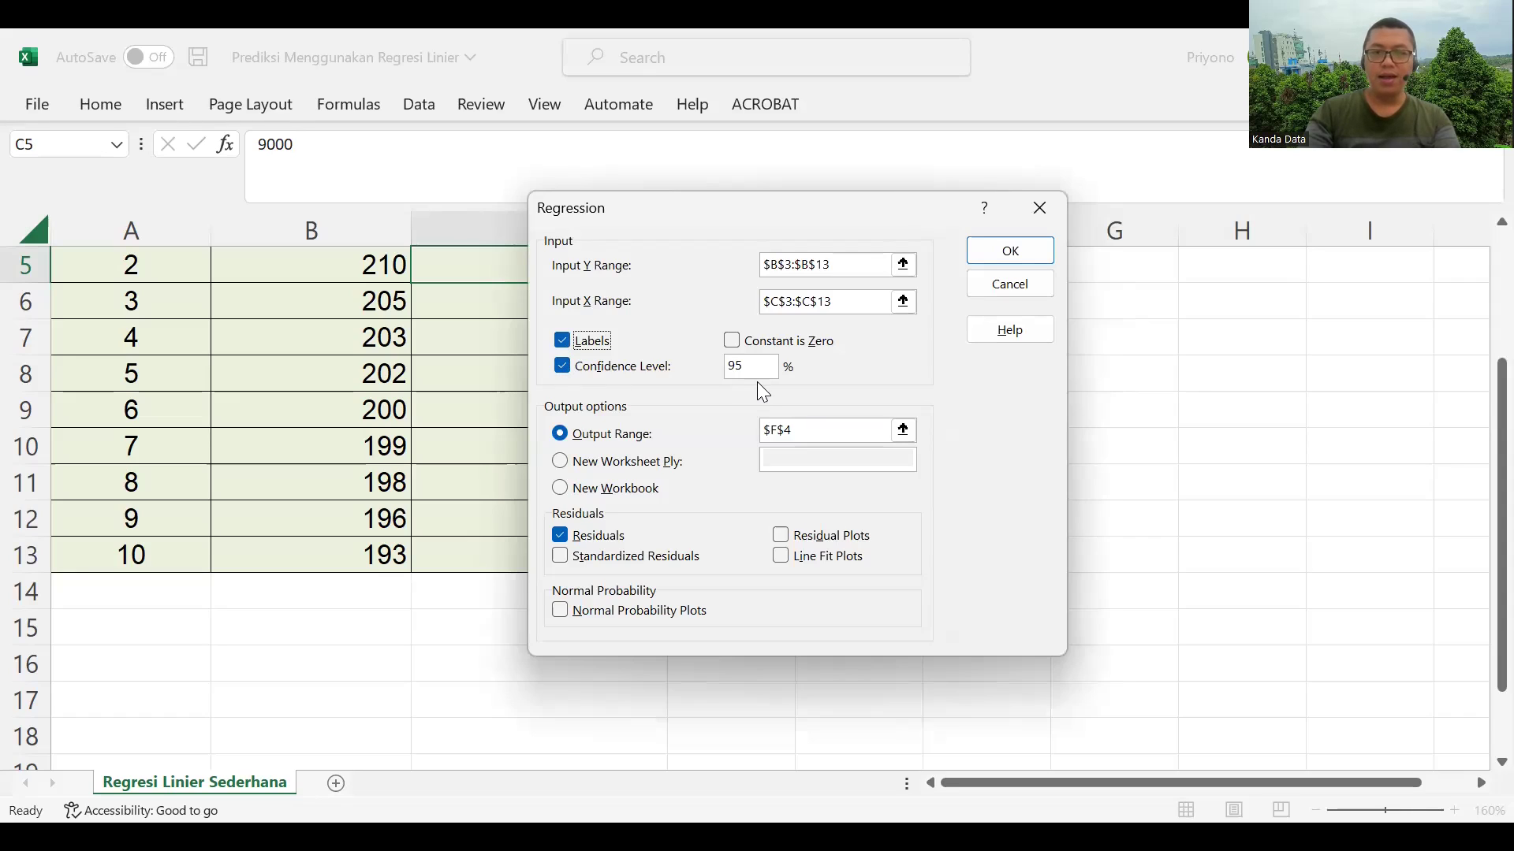
Turn off the Residuals output, set the Output Range to $G$4 and run the regression
click(580, 537)
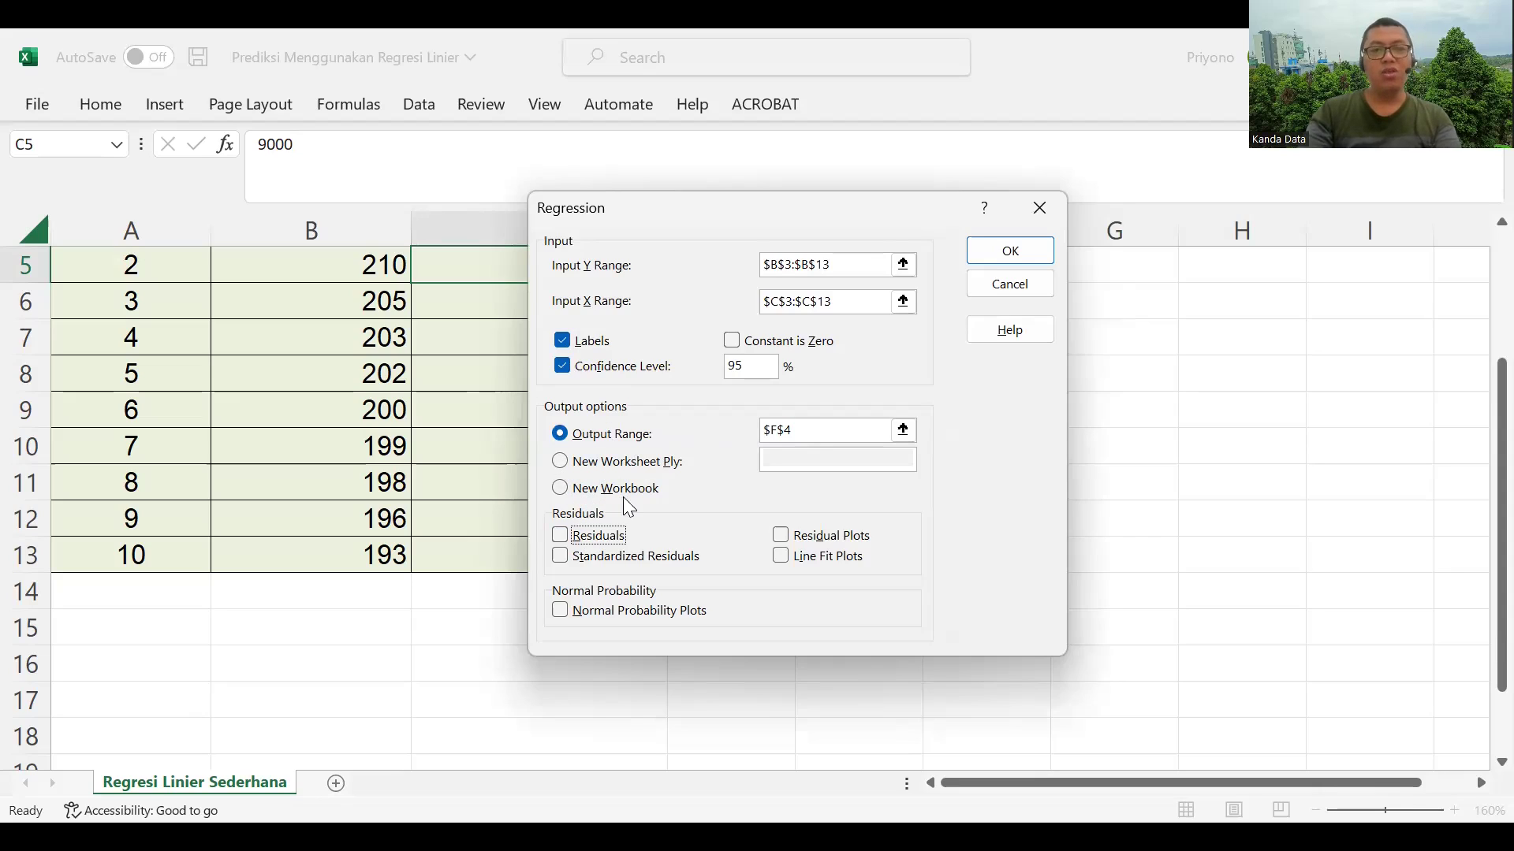
click(898, 433)
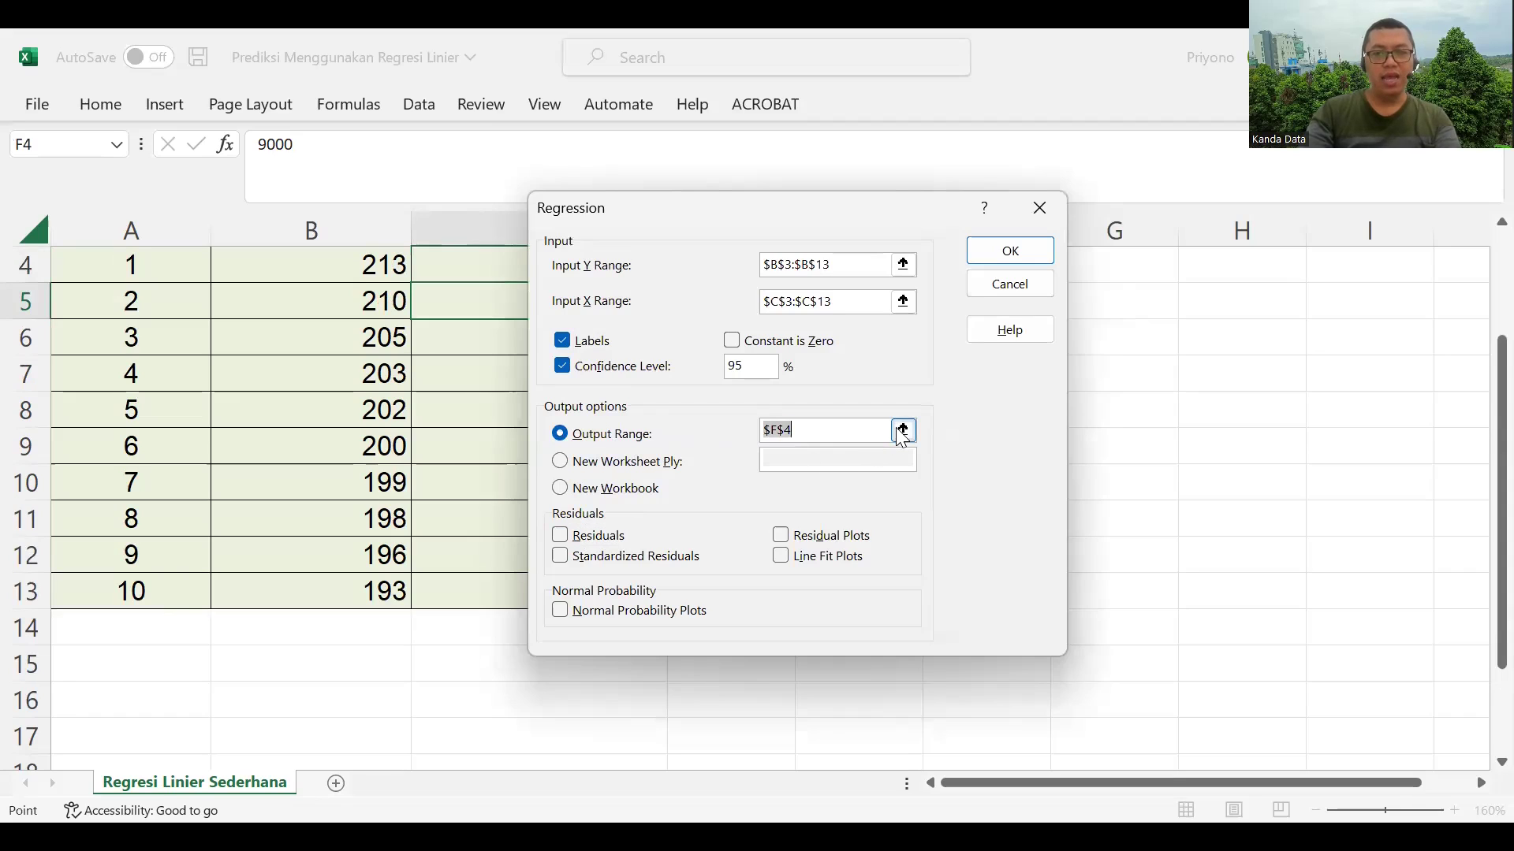
click(903, 431)
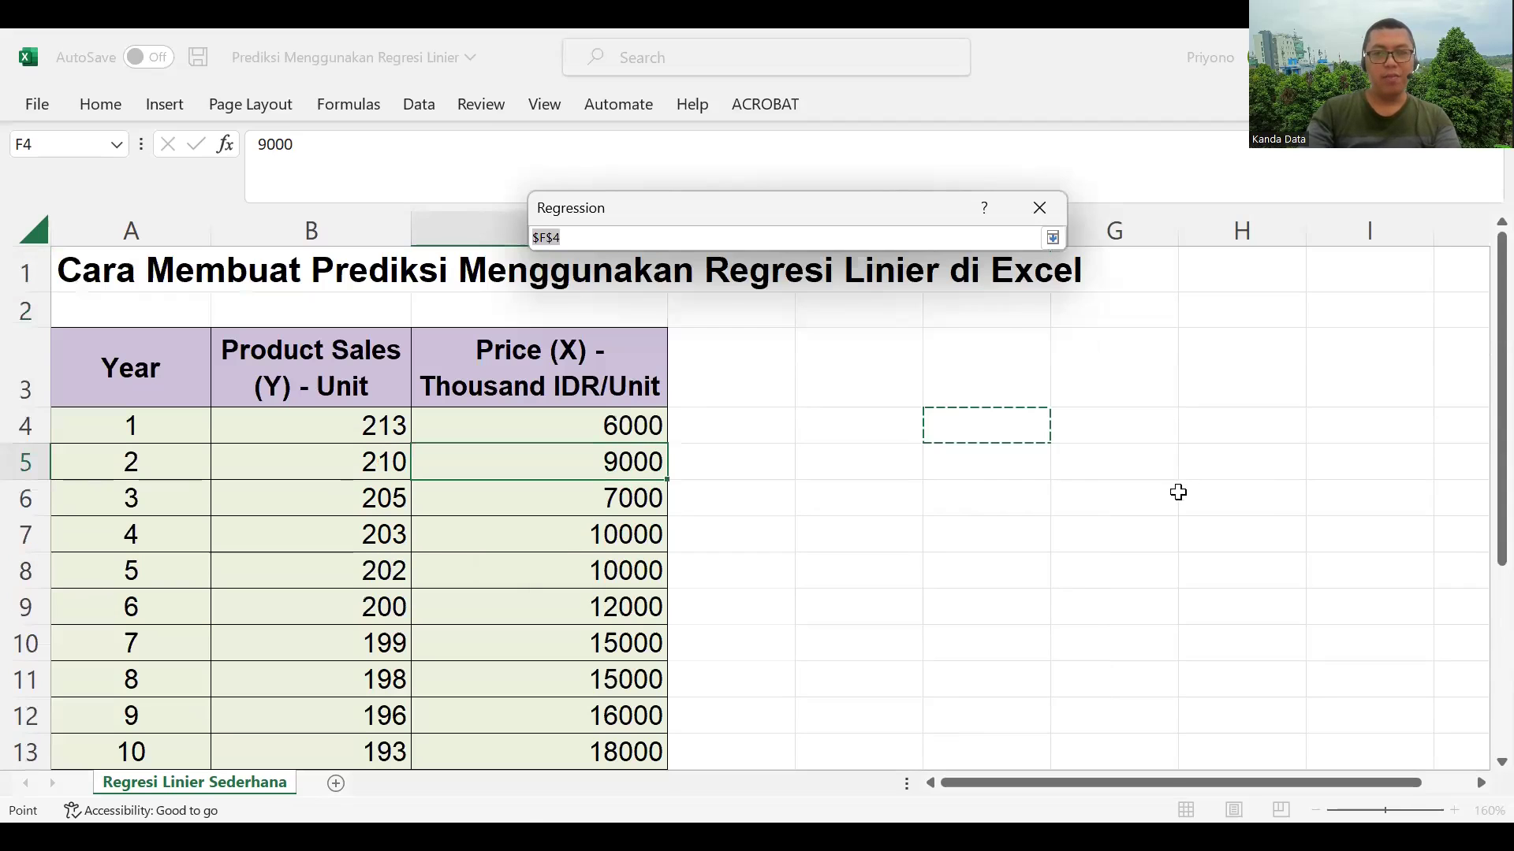
click(1122, 429)
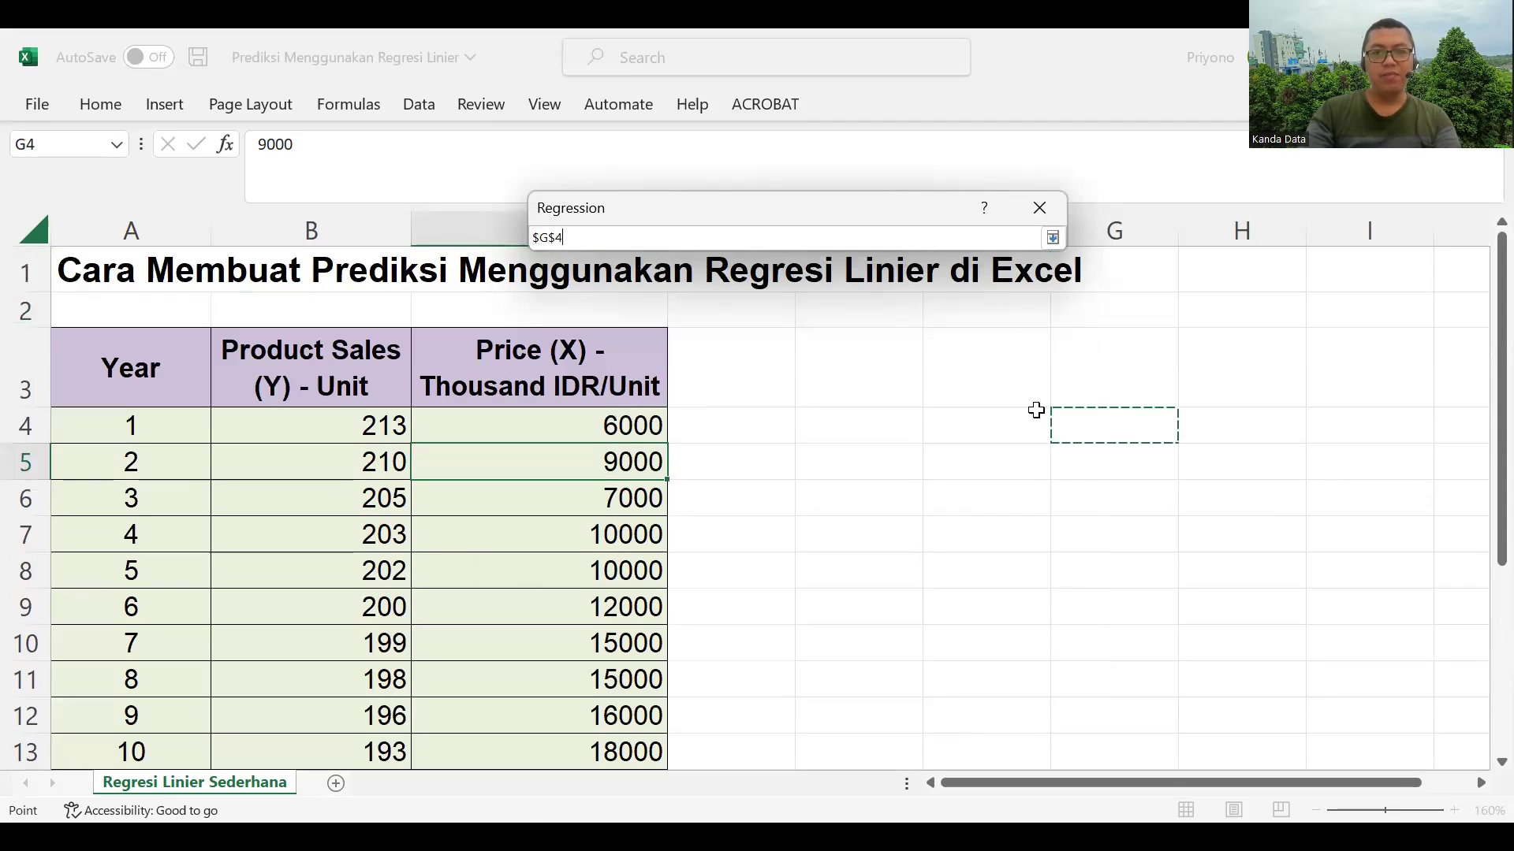
click(1054, 238)
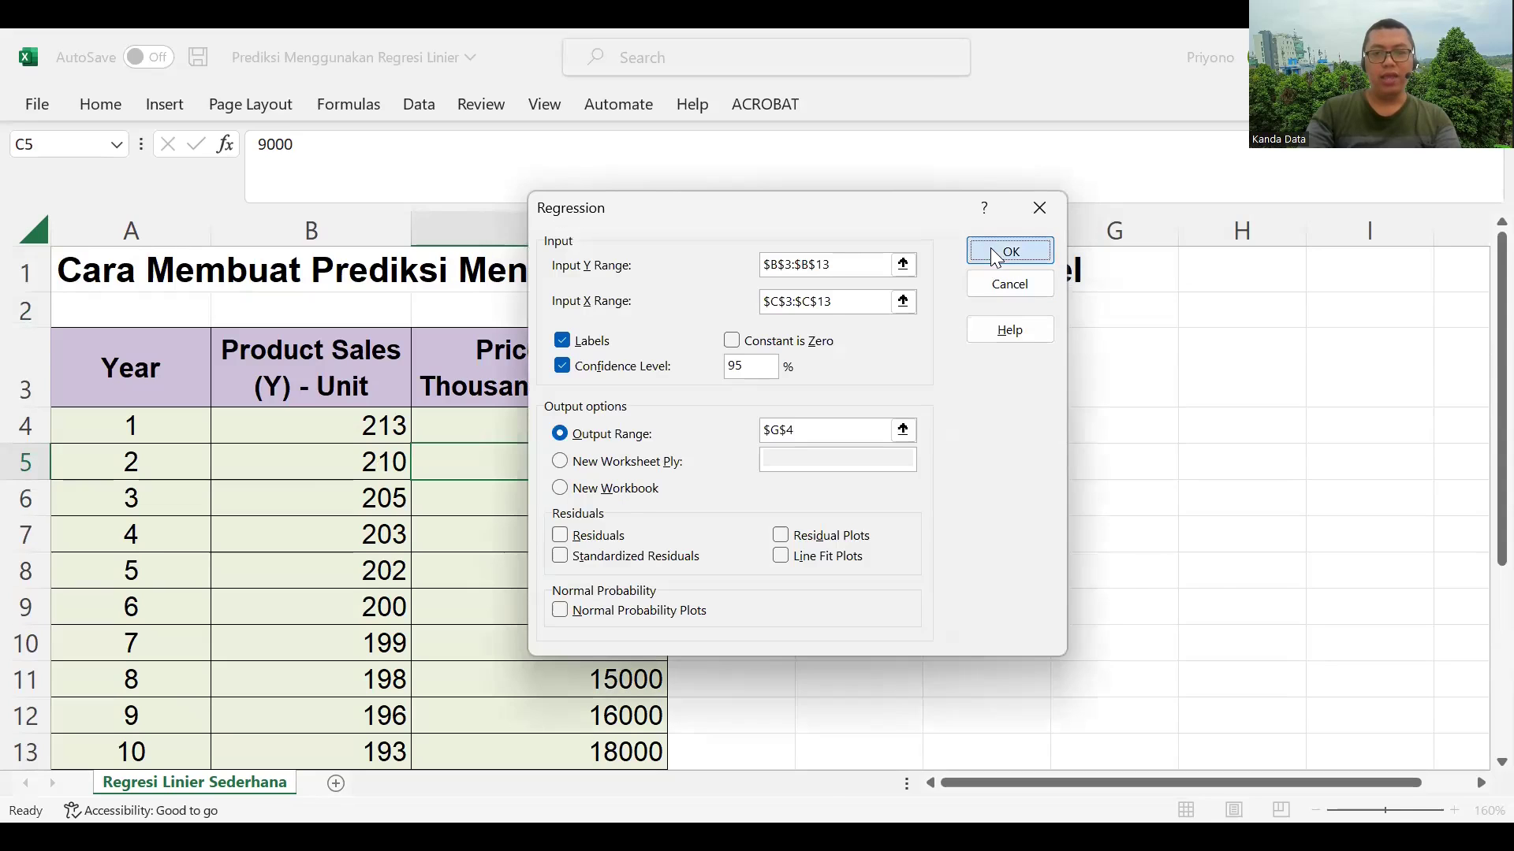
click(993, 251)
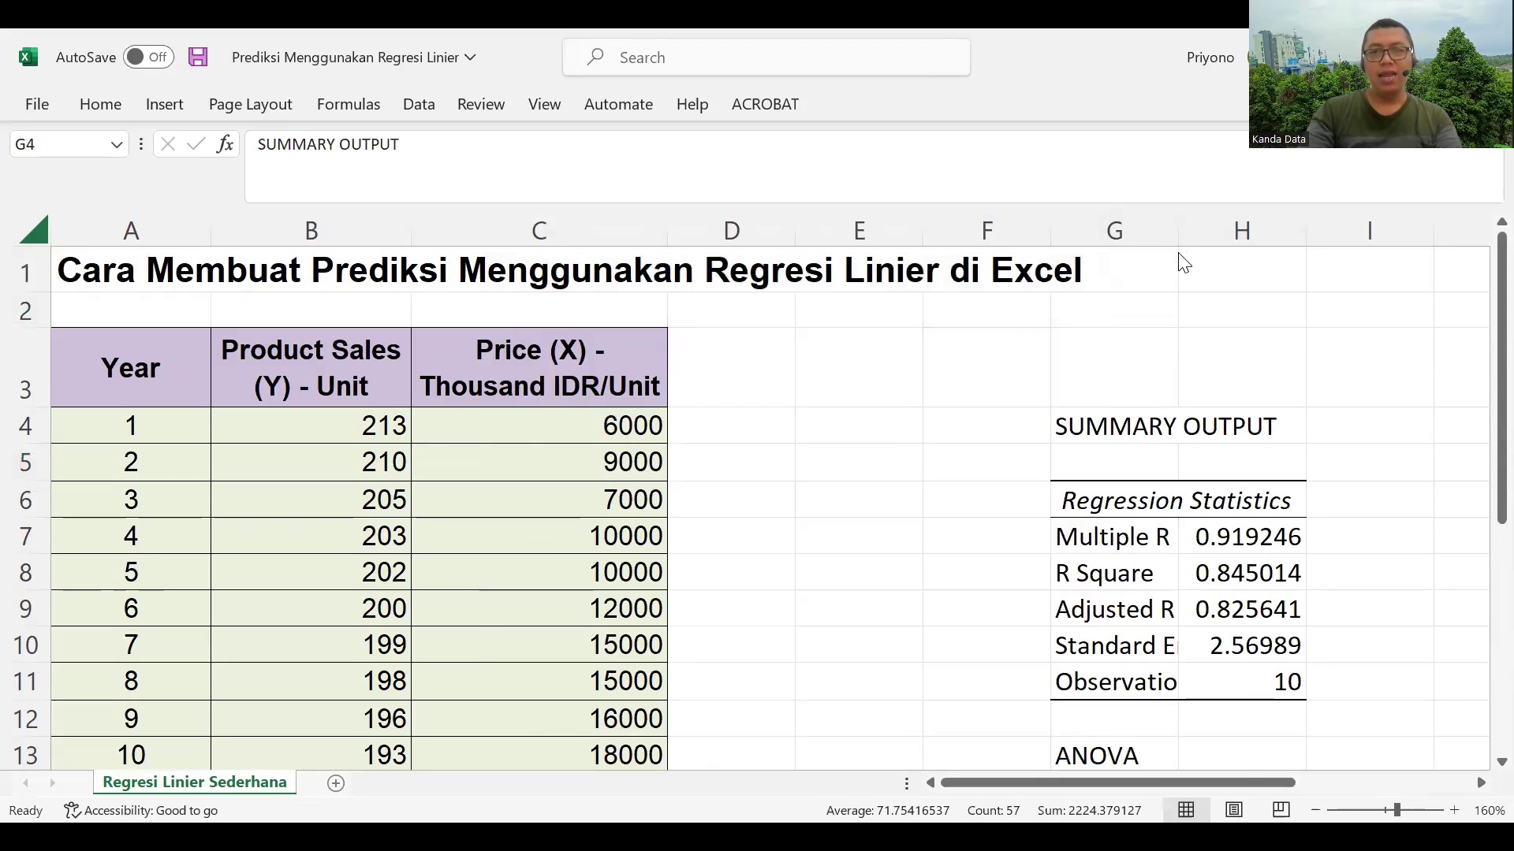
Auto-fit the width of column G to the labels of the regression summary output
scroll(1165, 430, down, 2)
scroll(1193, 439, up, 1)
scroll(1193, 434, up, 1)
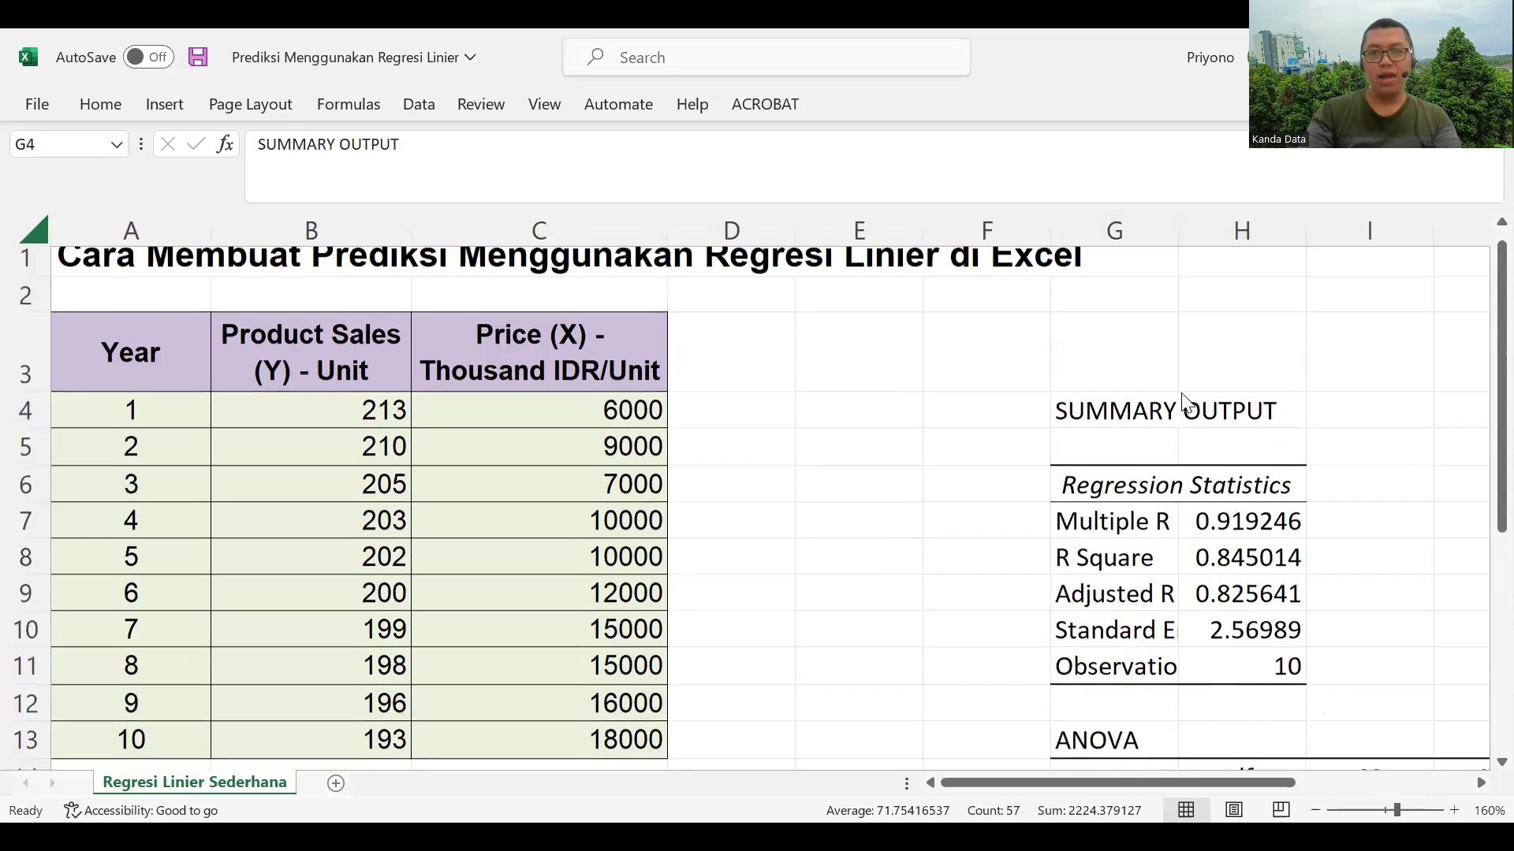
double_click(1177, 237)
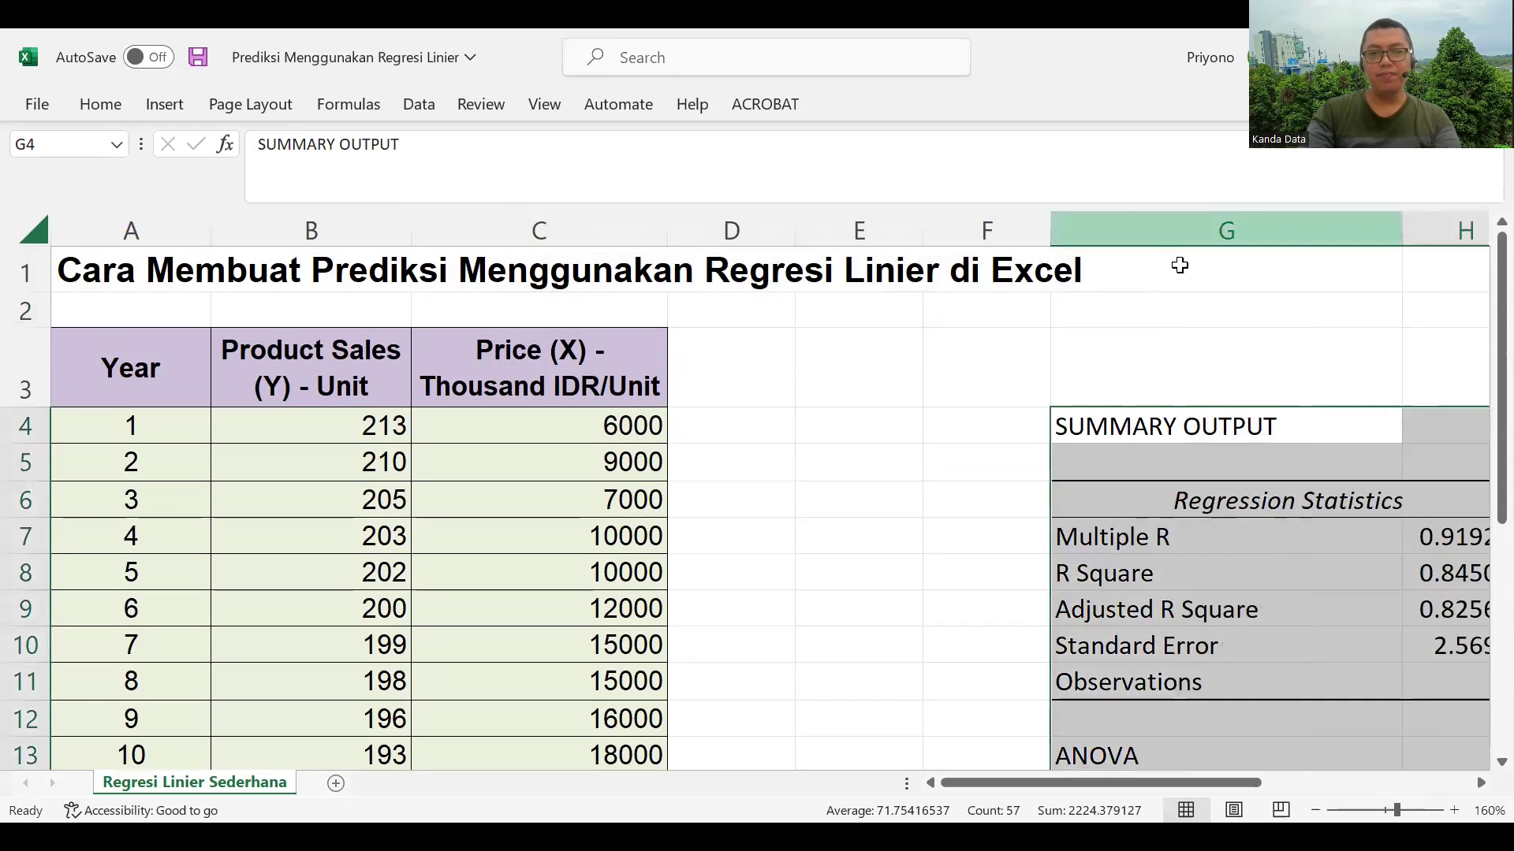
Highlight the coefficient names and values in G19:H21 of the regression output with a yellow fill
scroll(1091, 510, down, 2)
drag(1200, 775, 1266, 771)
scroll(1265, 771, down, 1)
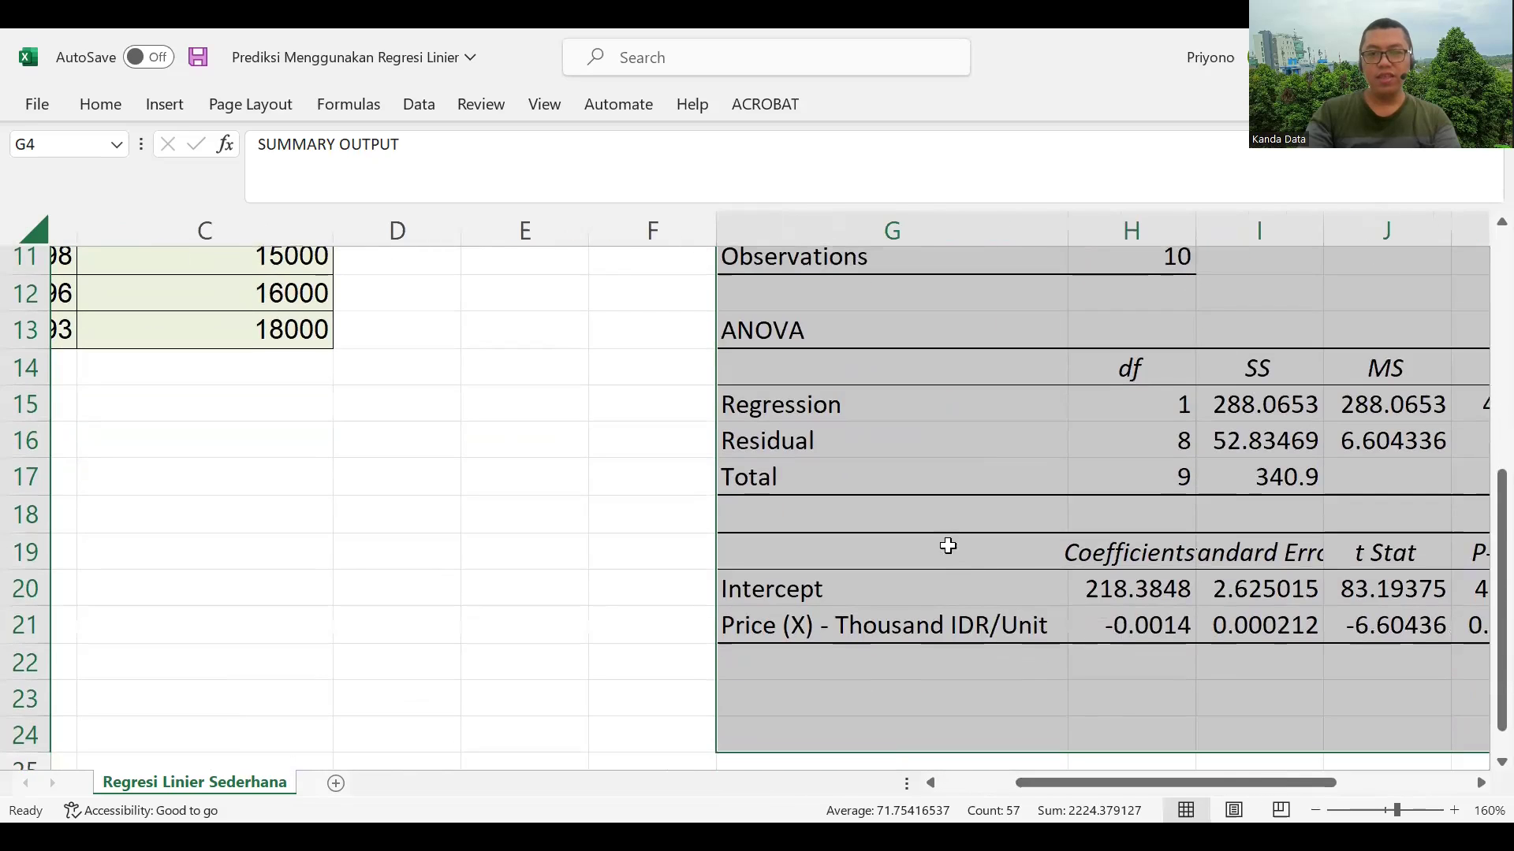
drag(949, 547, 1098, 614)
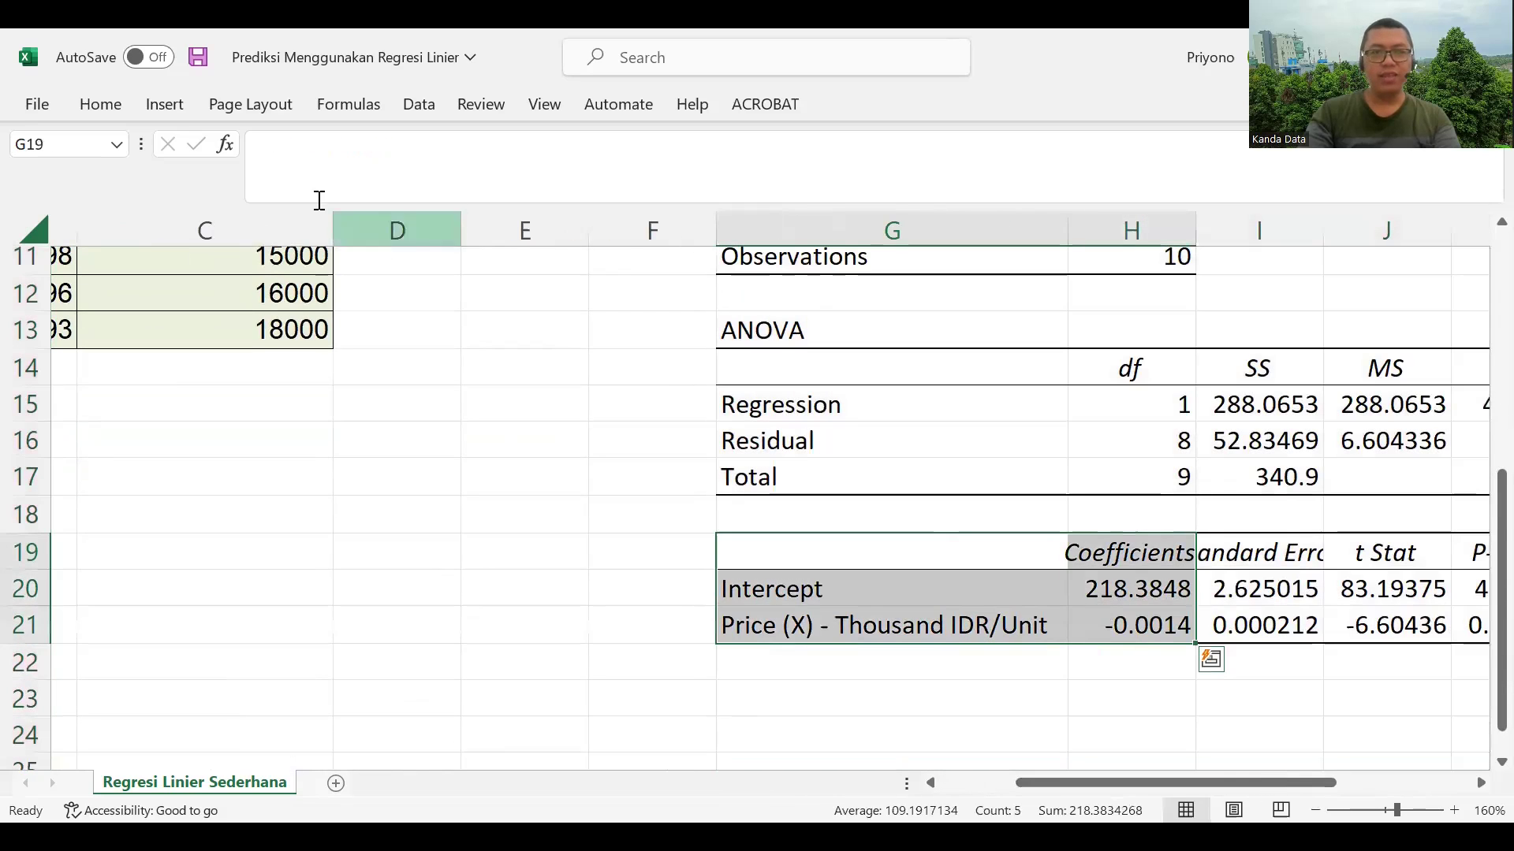
click(101, 105)
click(403, 187)
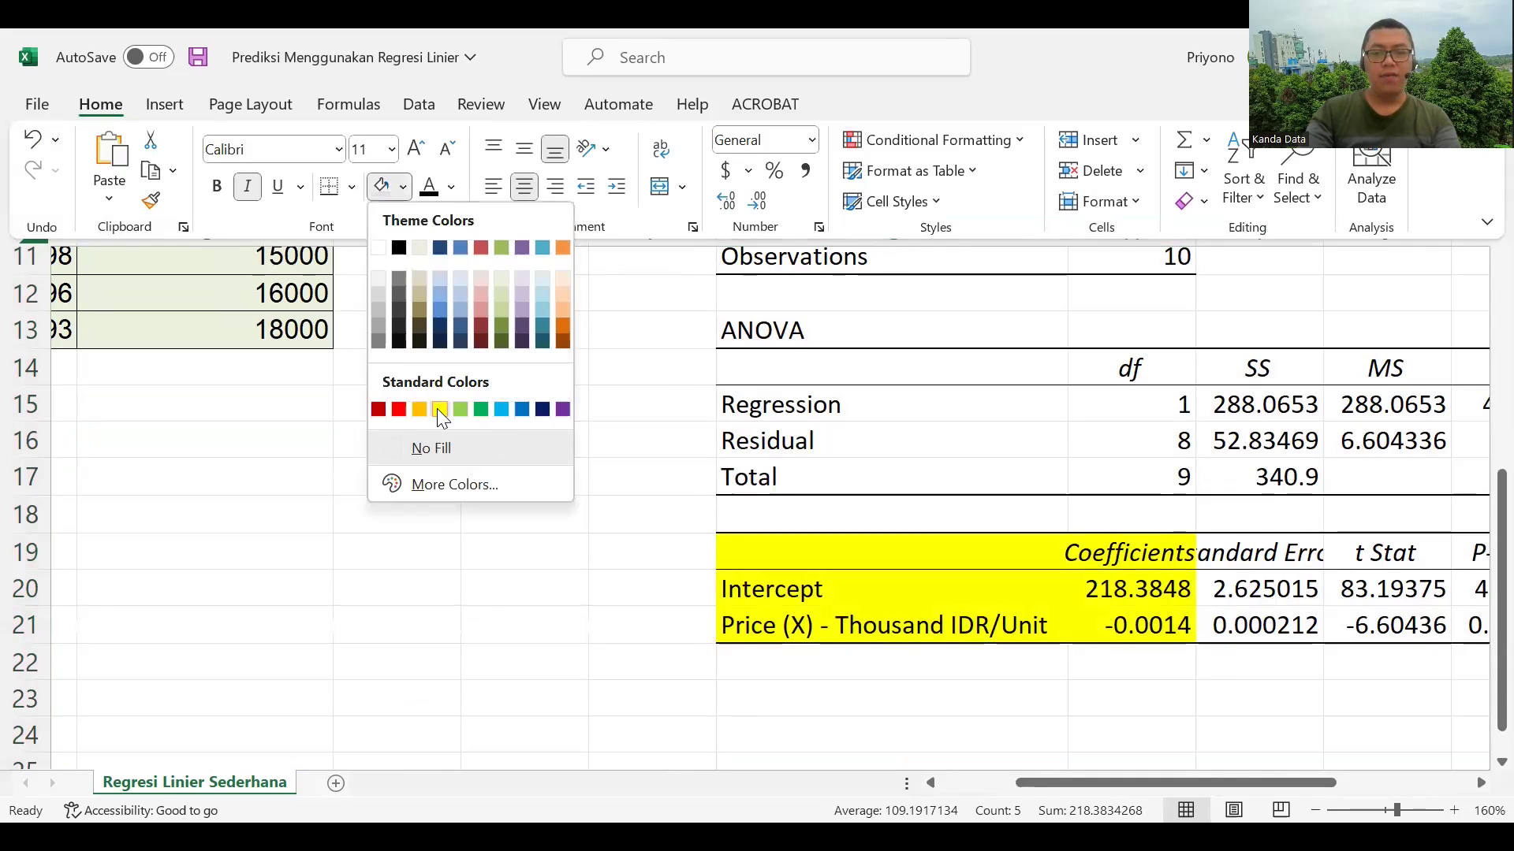
click(440, 409)
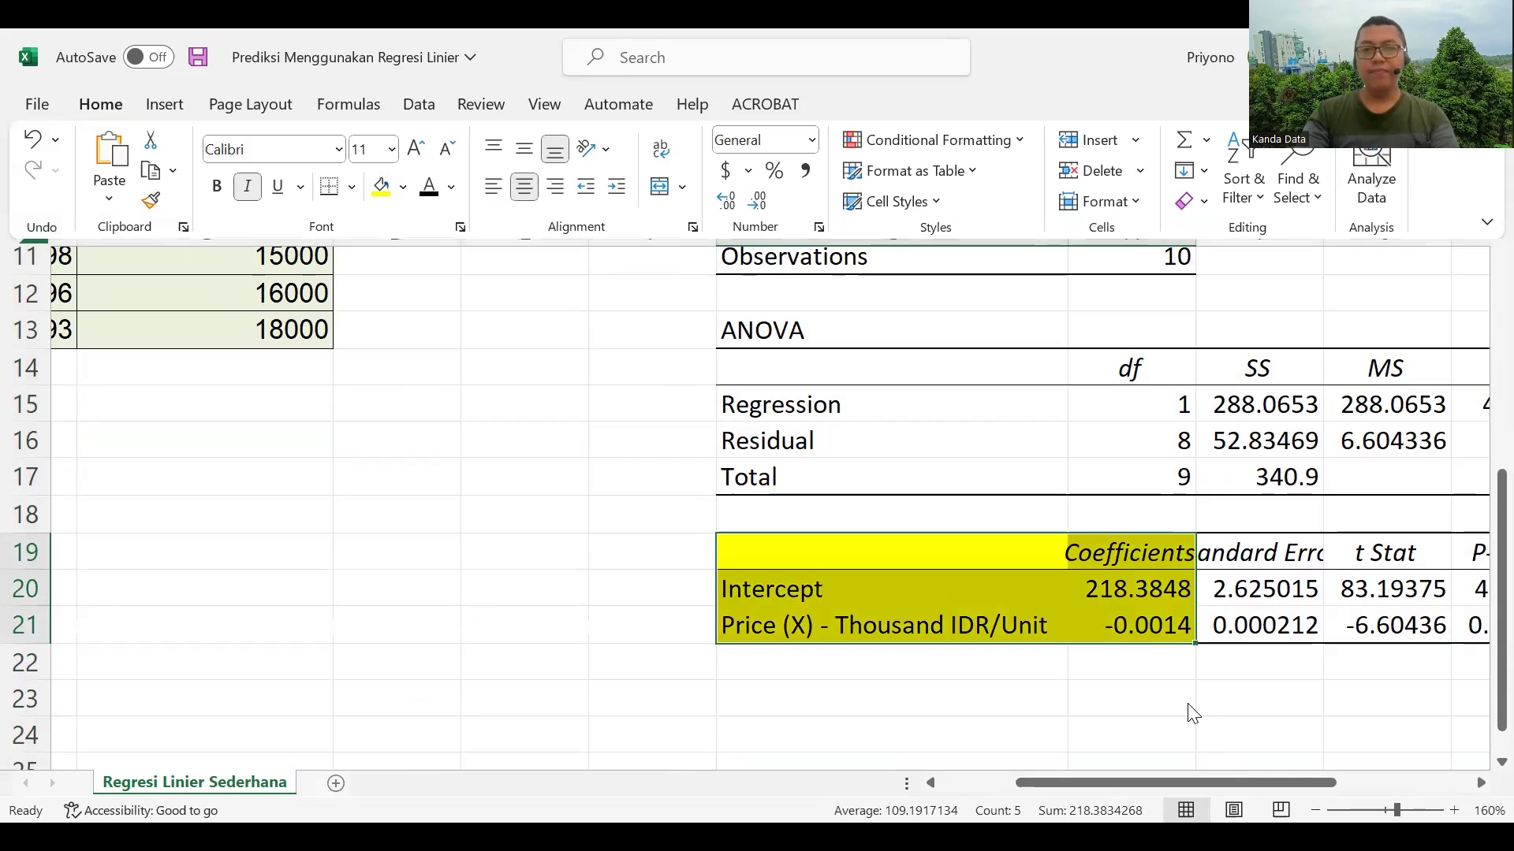
Label the Intercept row "bo" in F20 and the Price (X) row "b1" in F21
click(1143, 597)
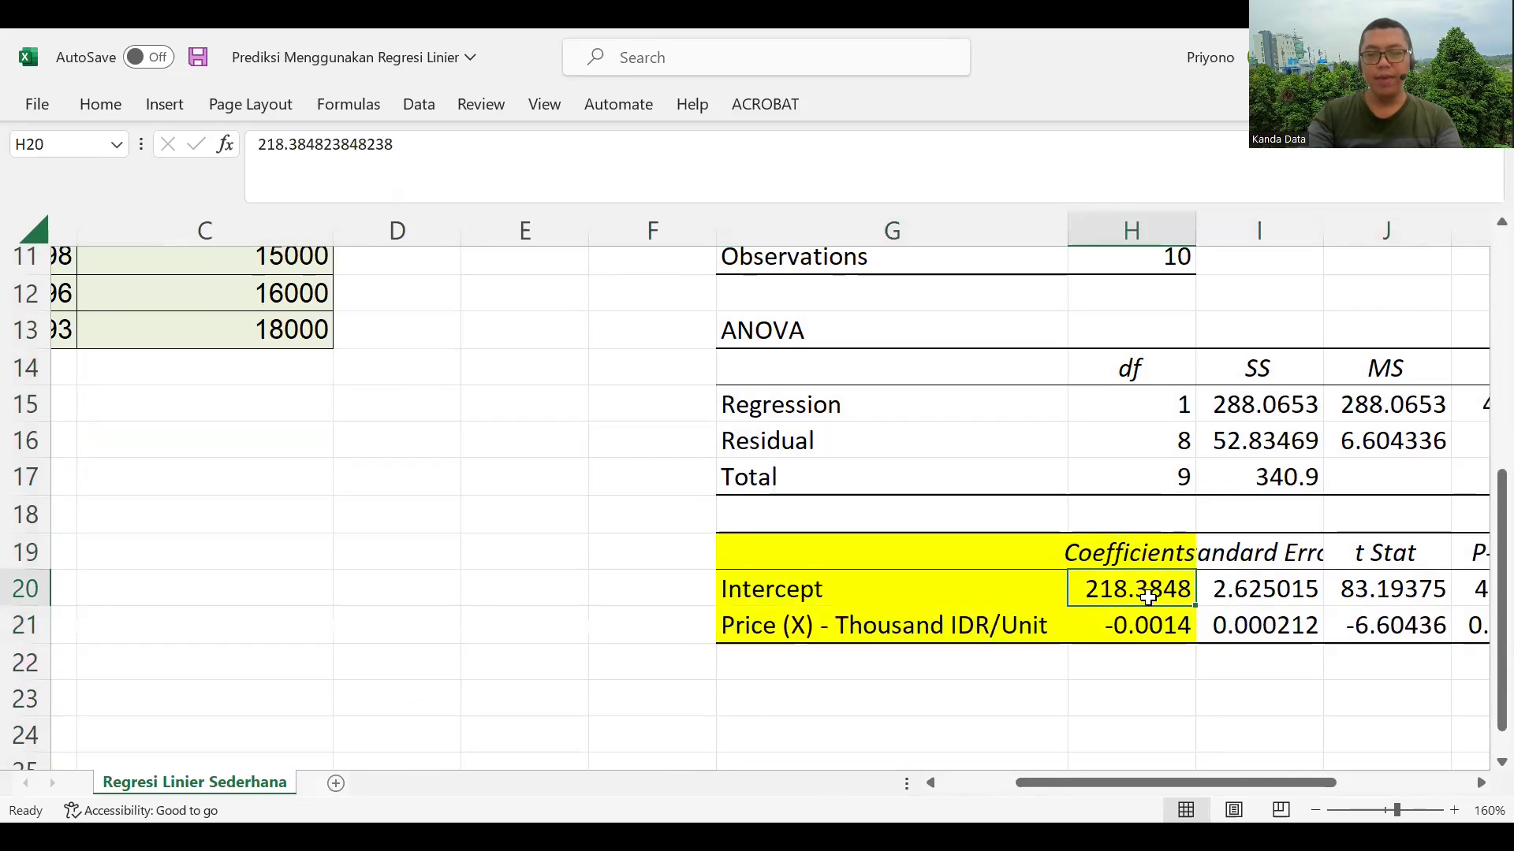
click(674, 597)
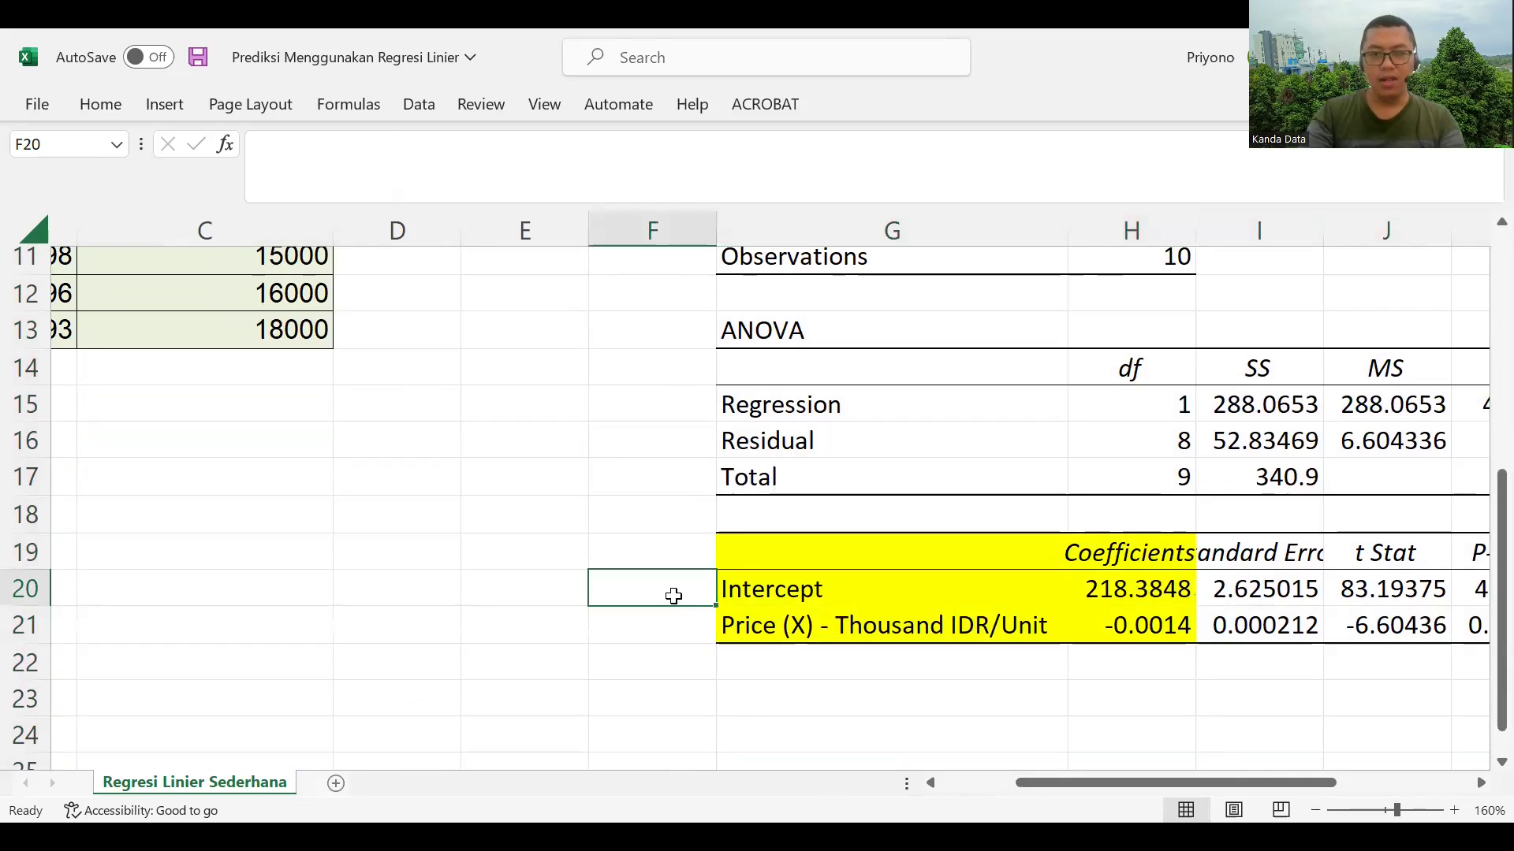
text(bo)
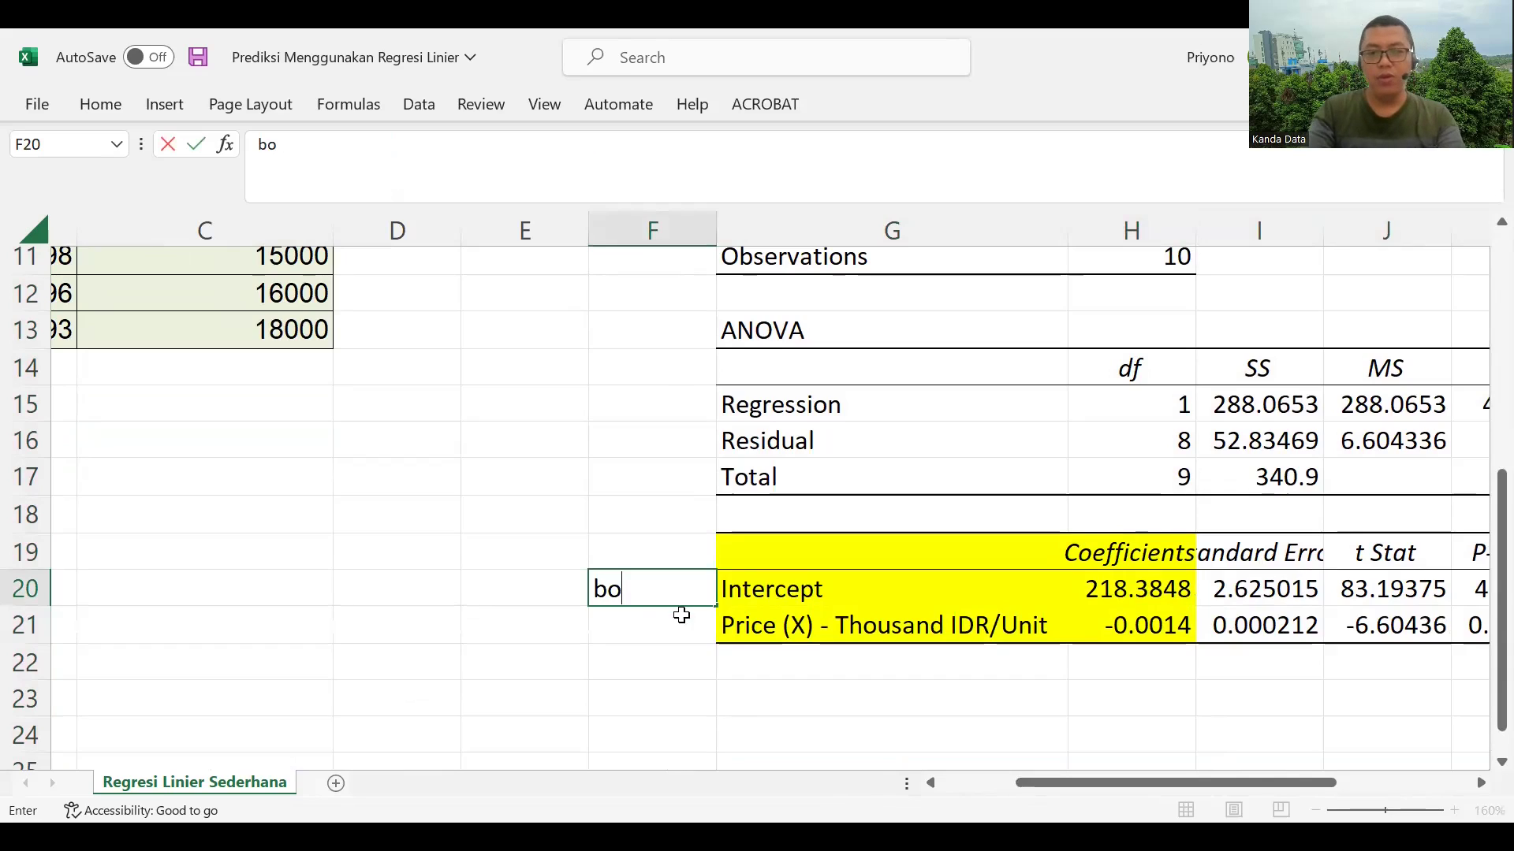
key(Return)
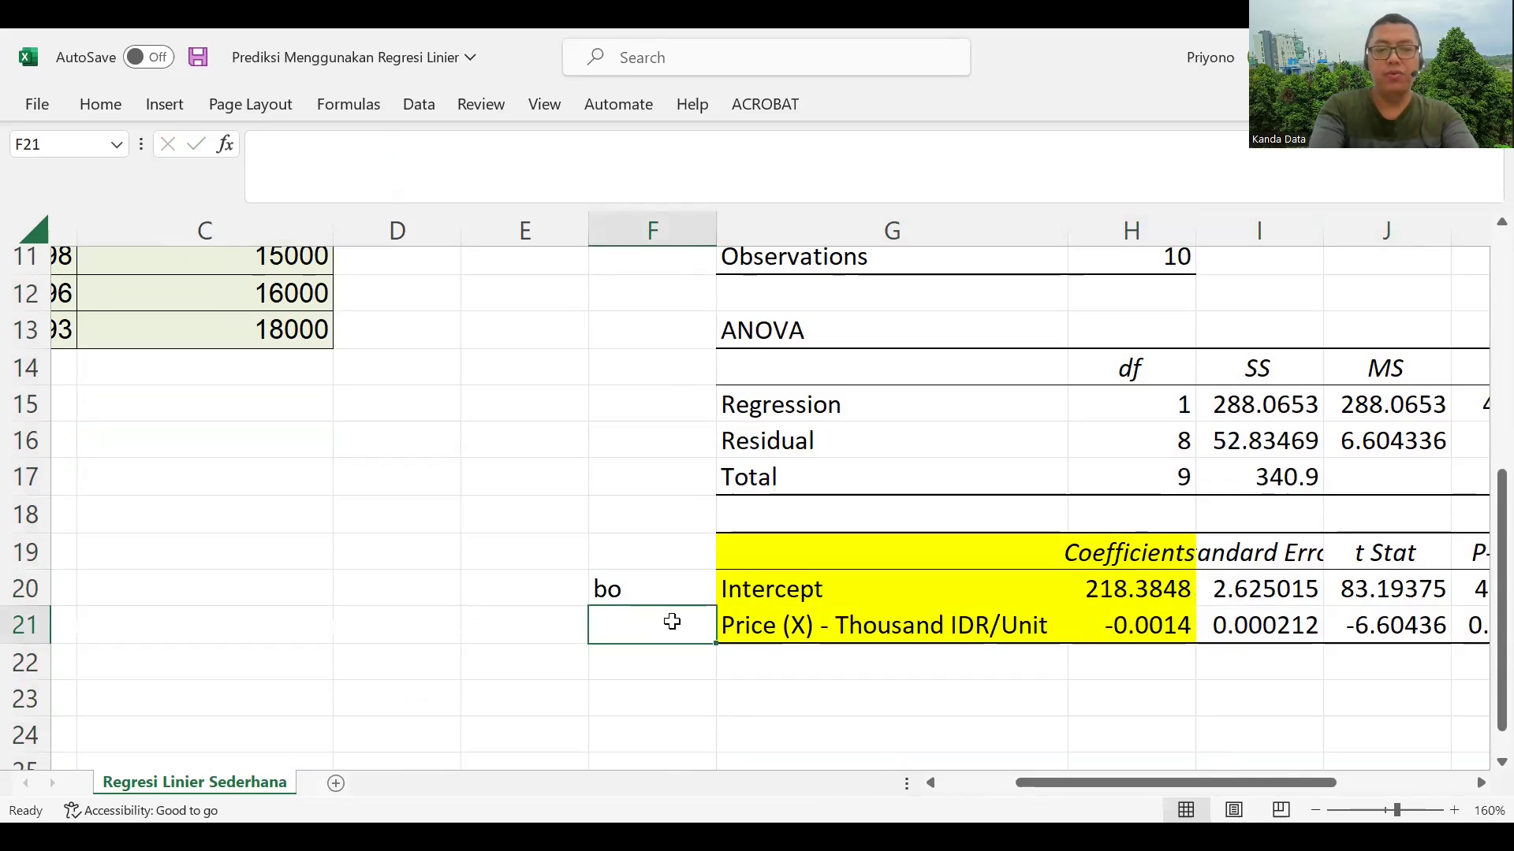
text(b1)
click(642, 694)
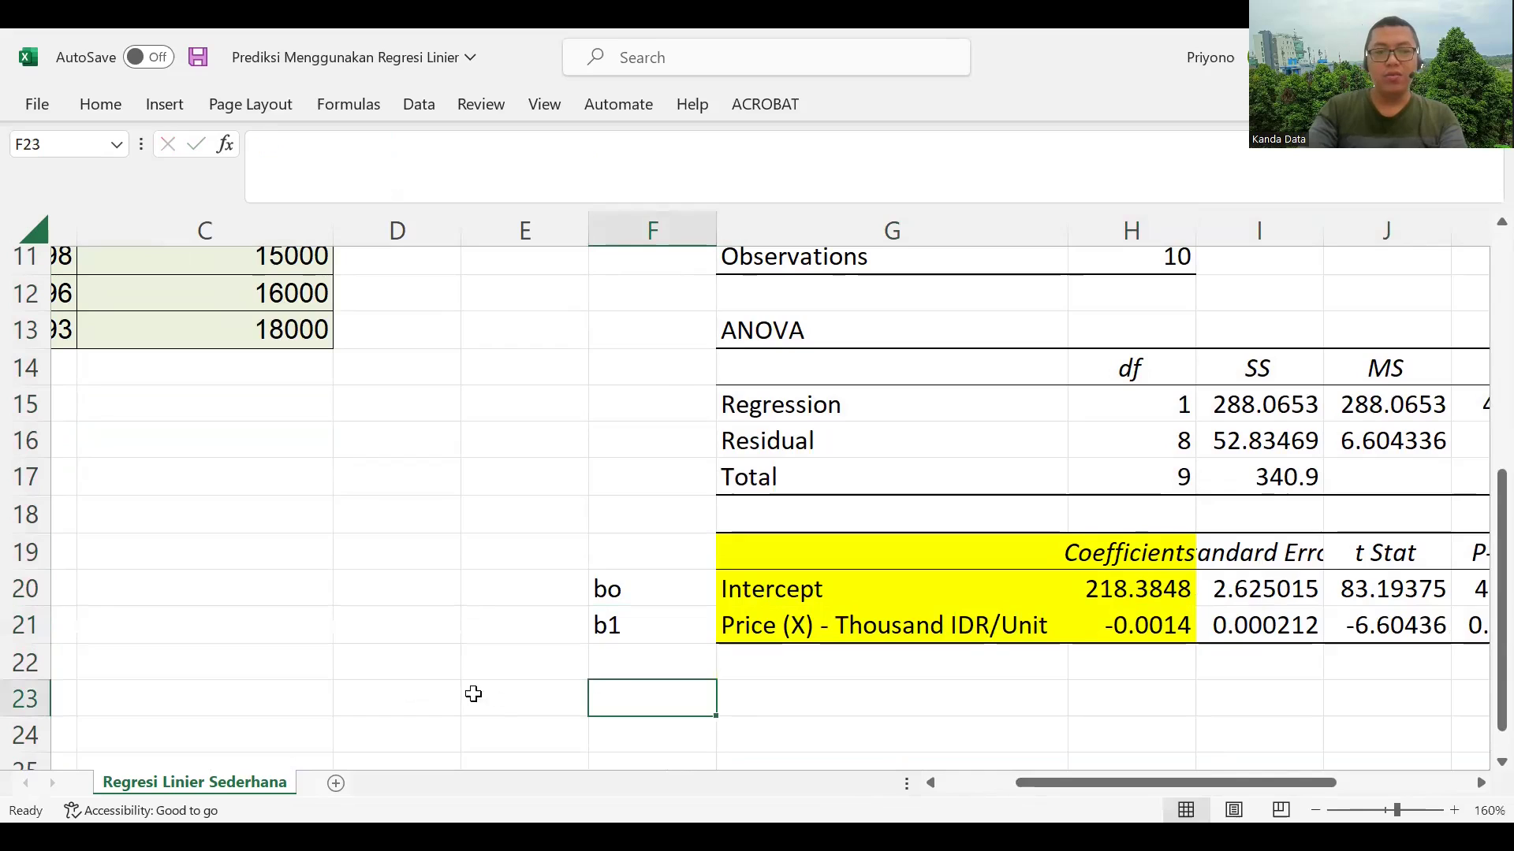
Add the header "Y Predicted" in D3 and widen column D so it fits on one line
scroll(514, 680, up, 4)
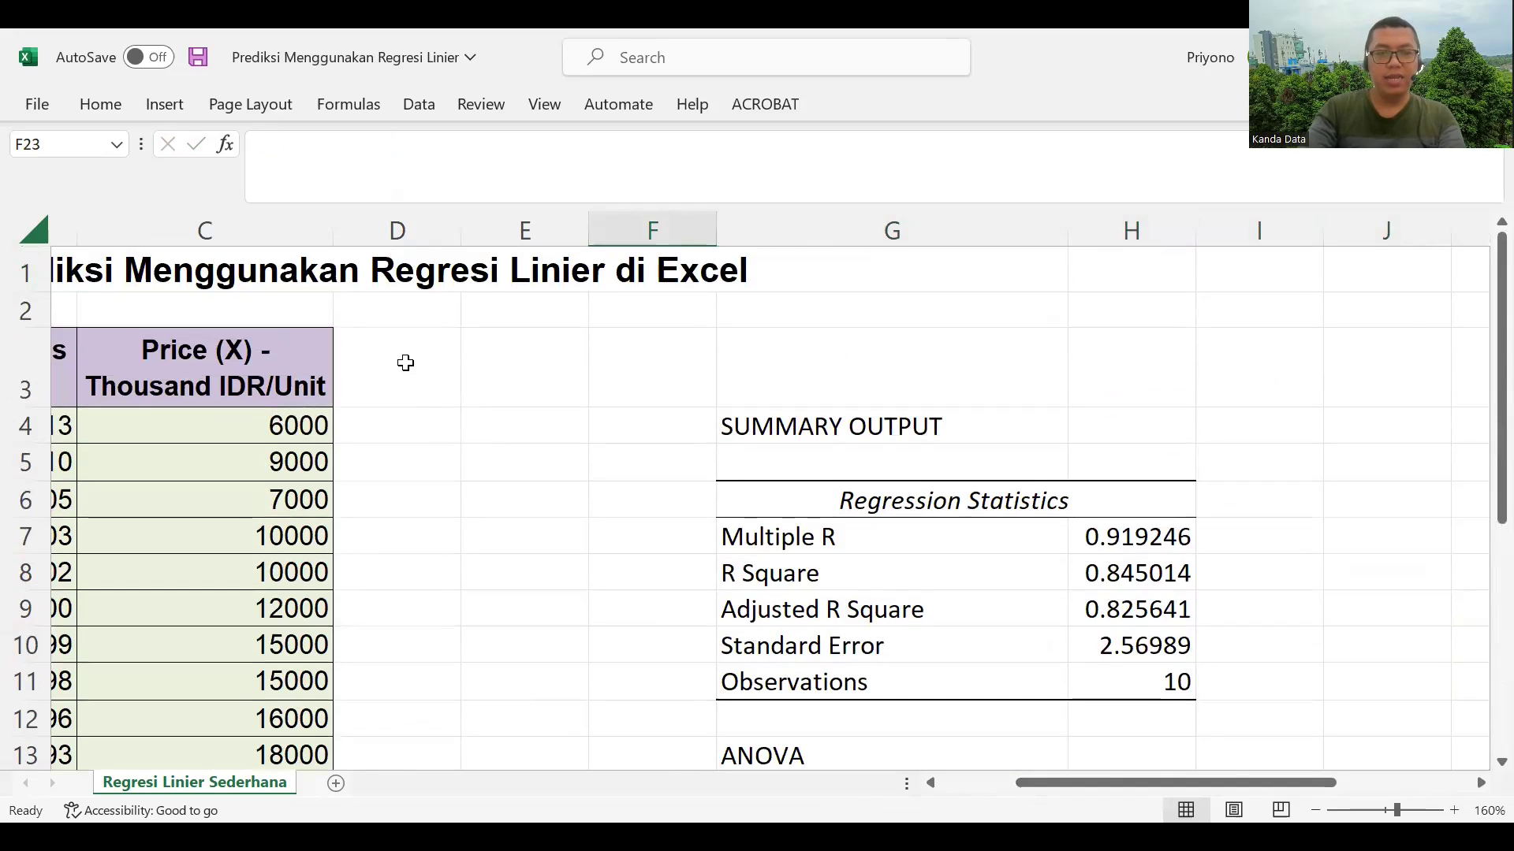
click(415, 330)
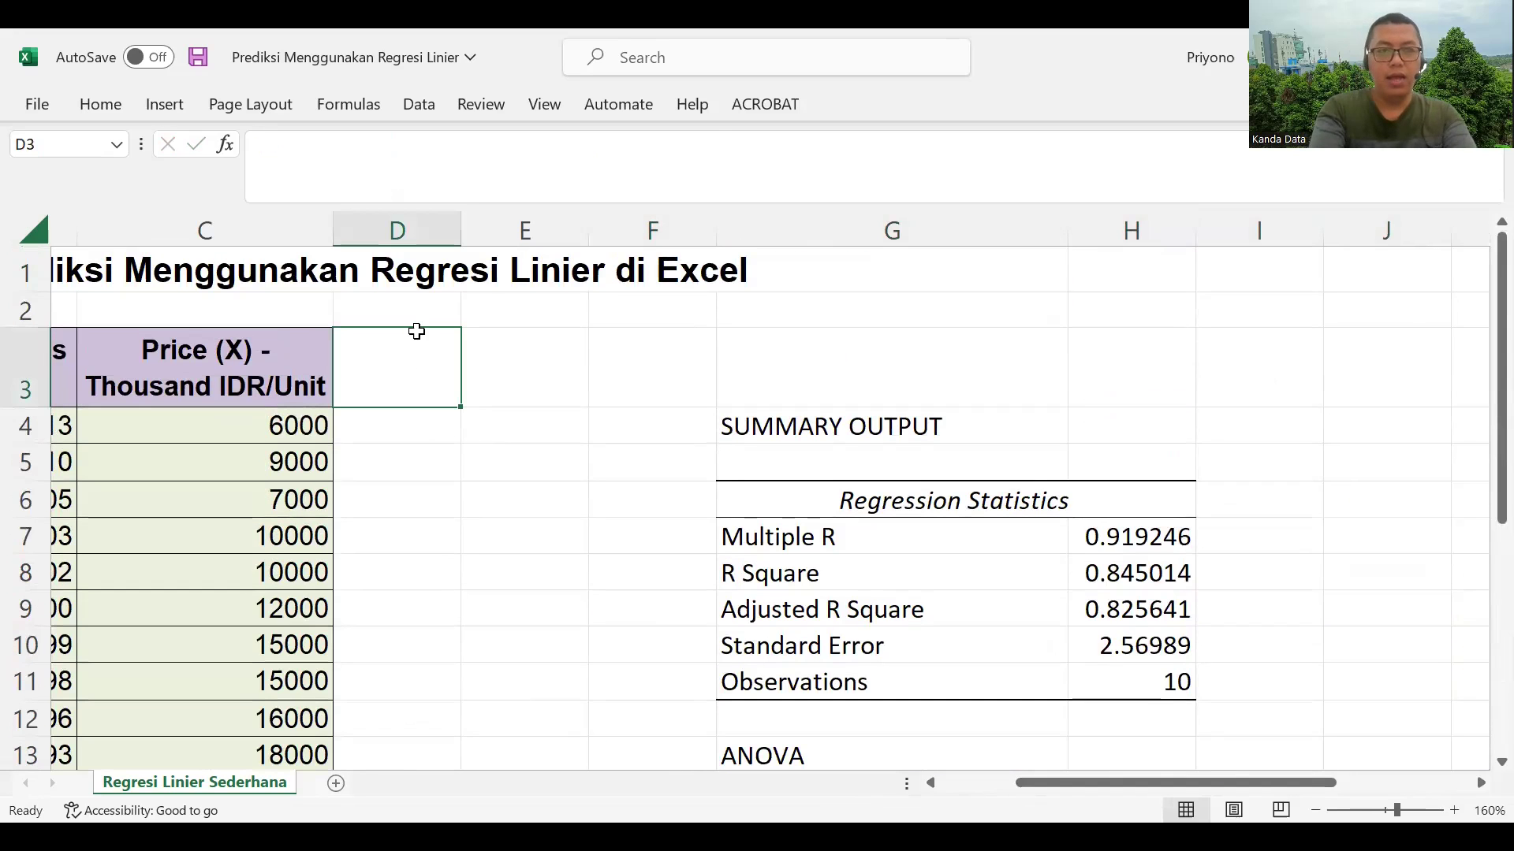
double_click(416, 331)
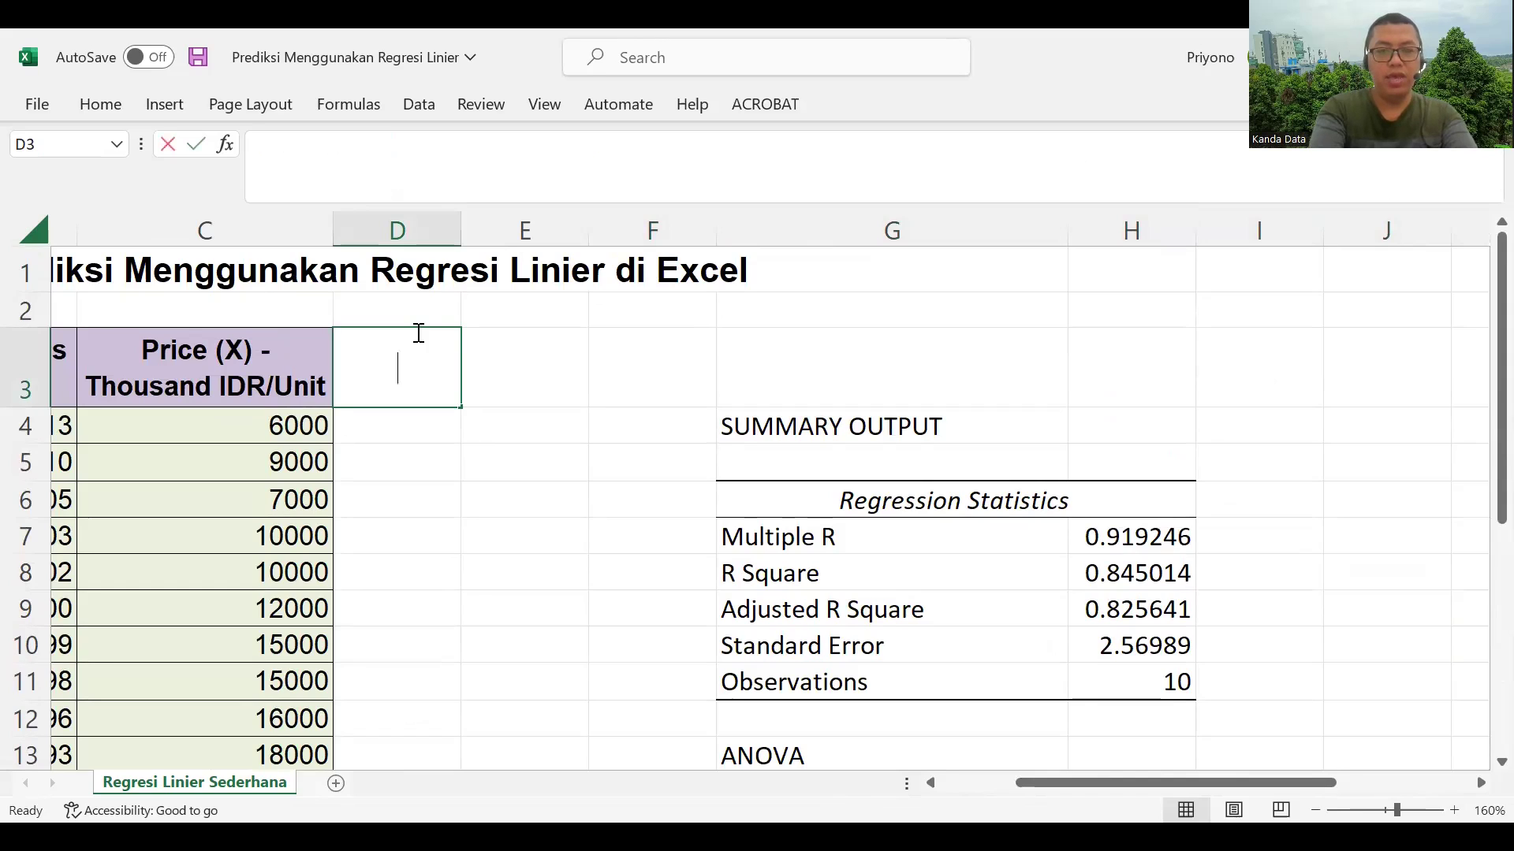
text(Y Pred)
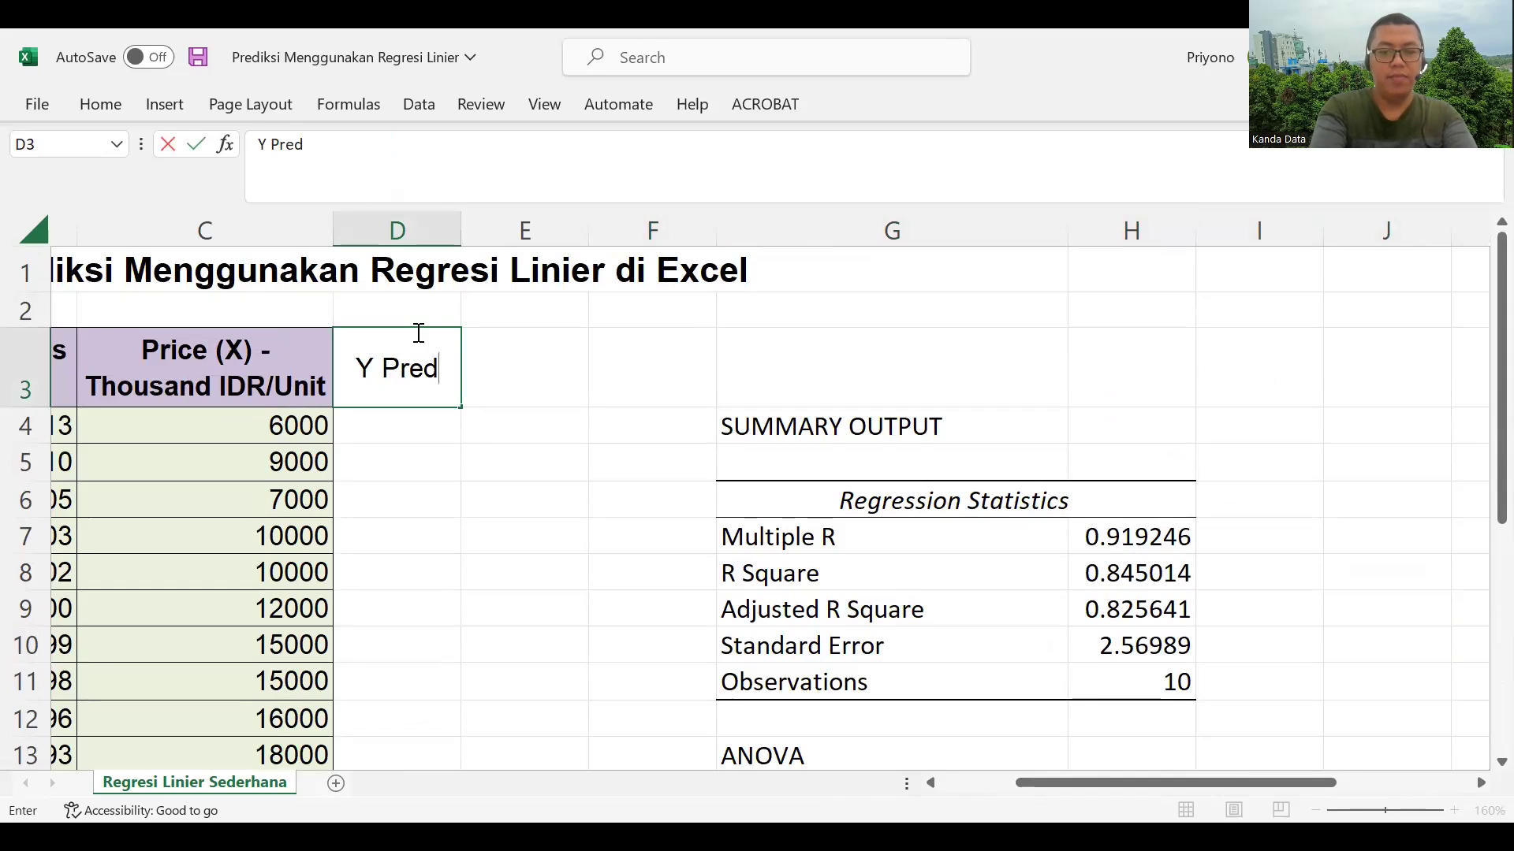
text(icted)
click(544, 495)
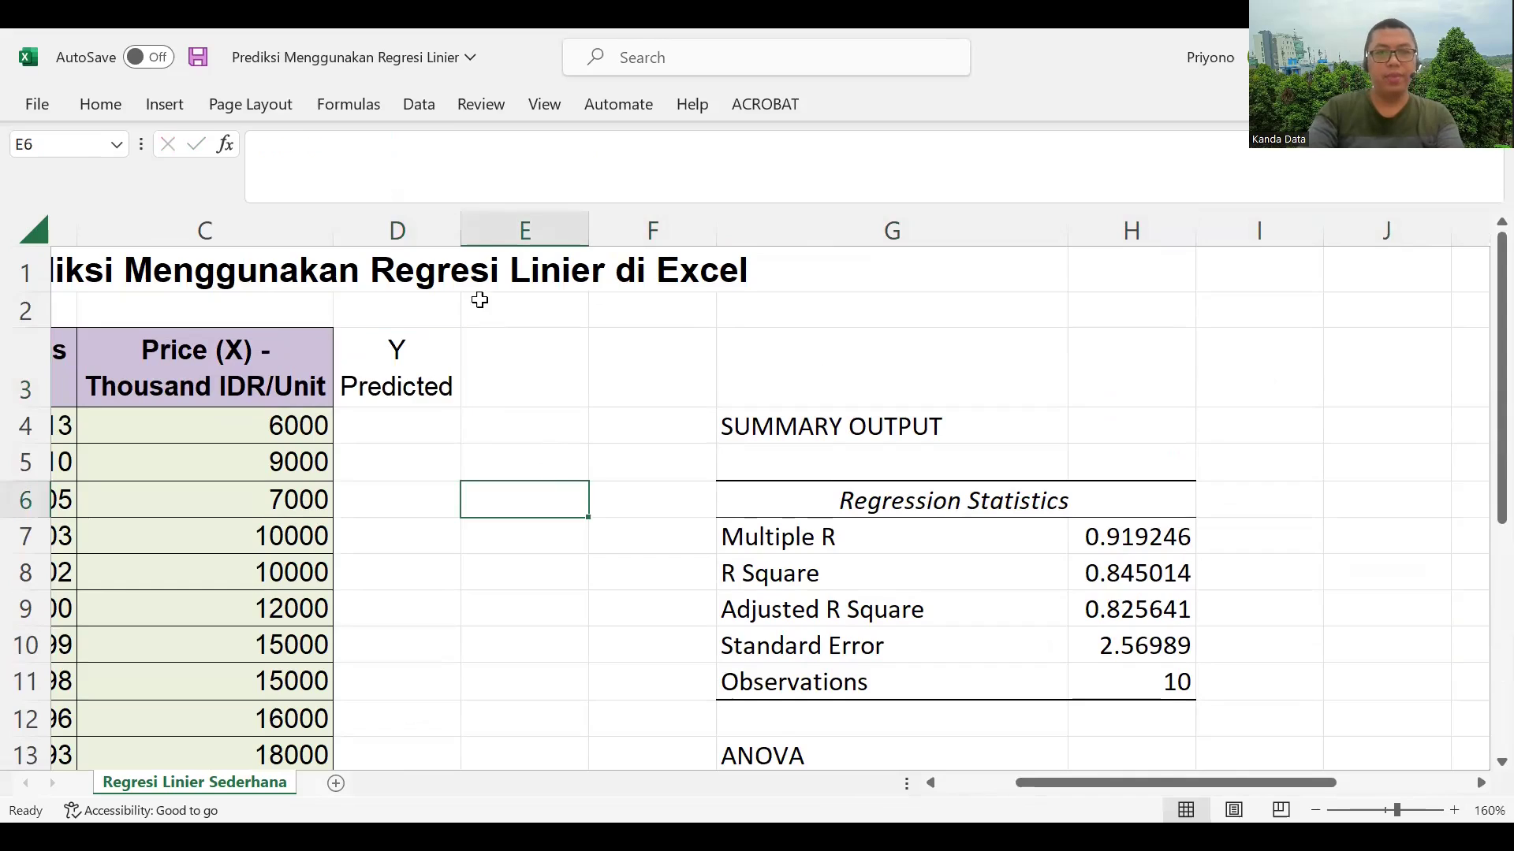
drag(461, 230, 495, 229)
Copy the formatting of the Price (X) header in C3 onto the Y Predicted header in D3
click(292, 347)
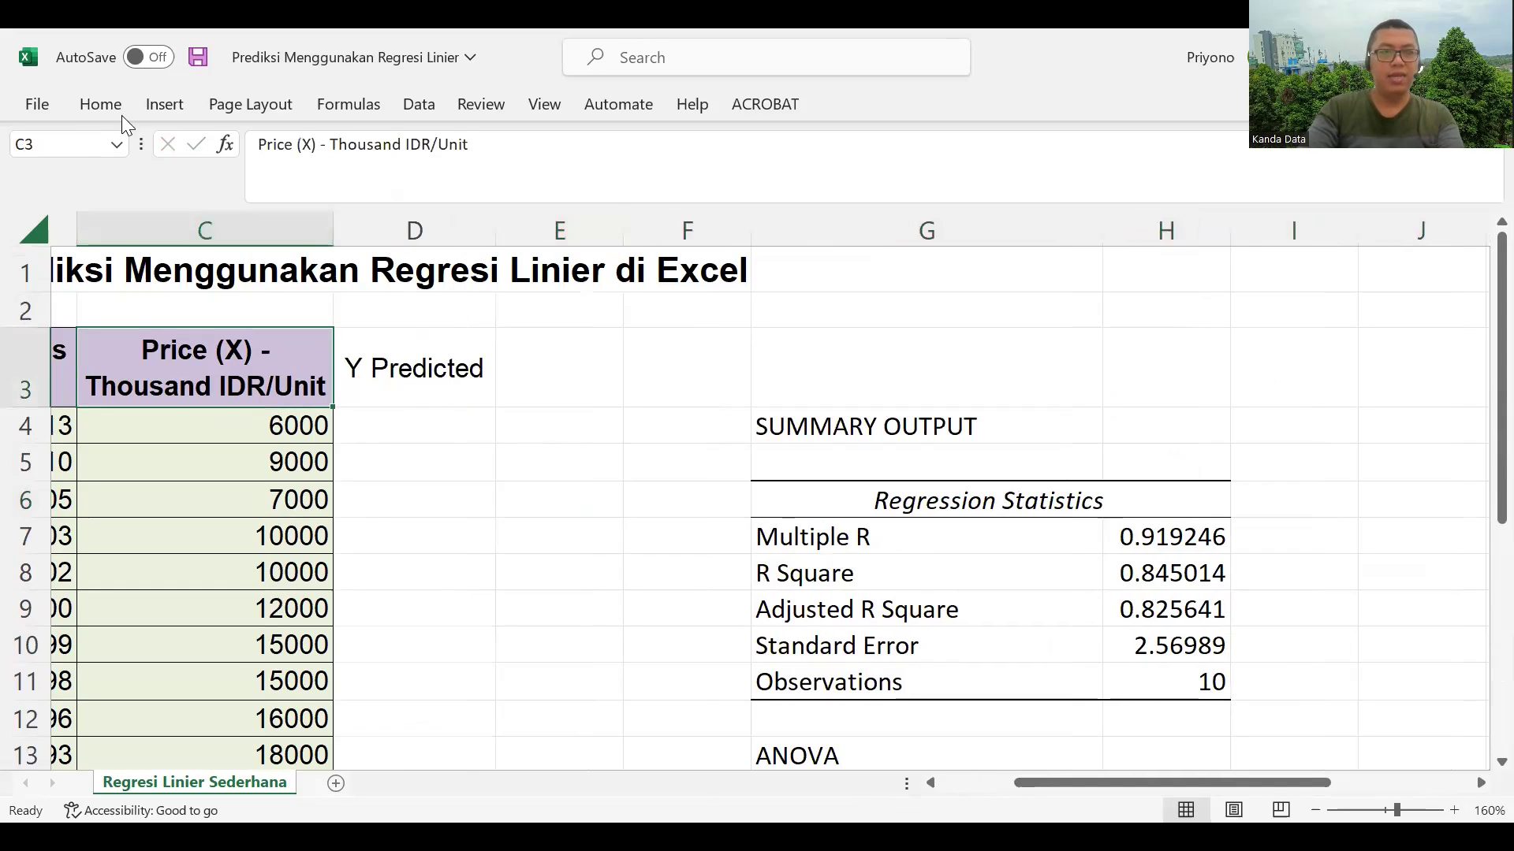
click(123, 116)
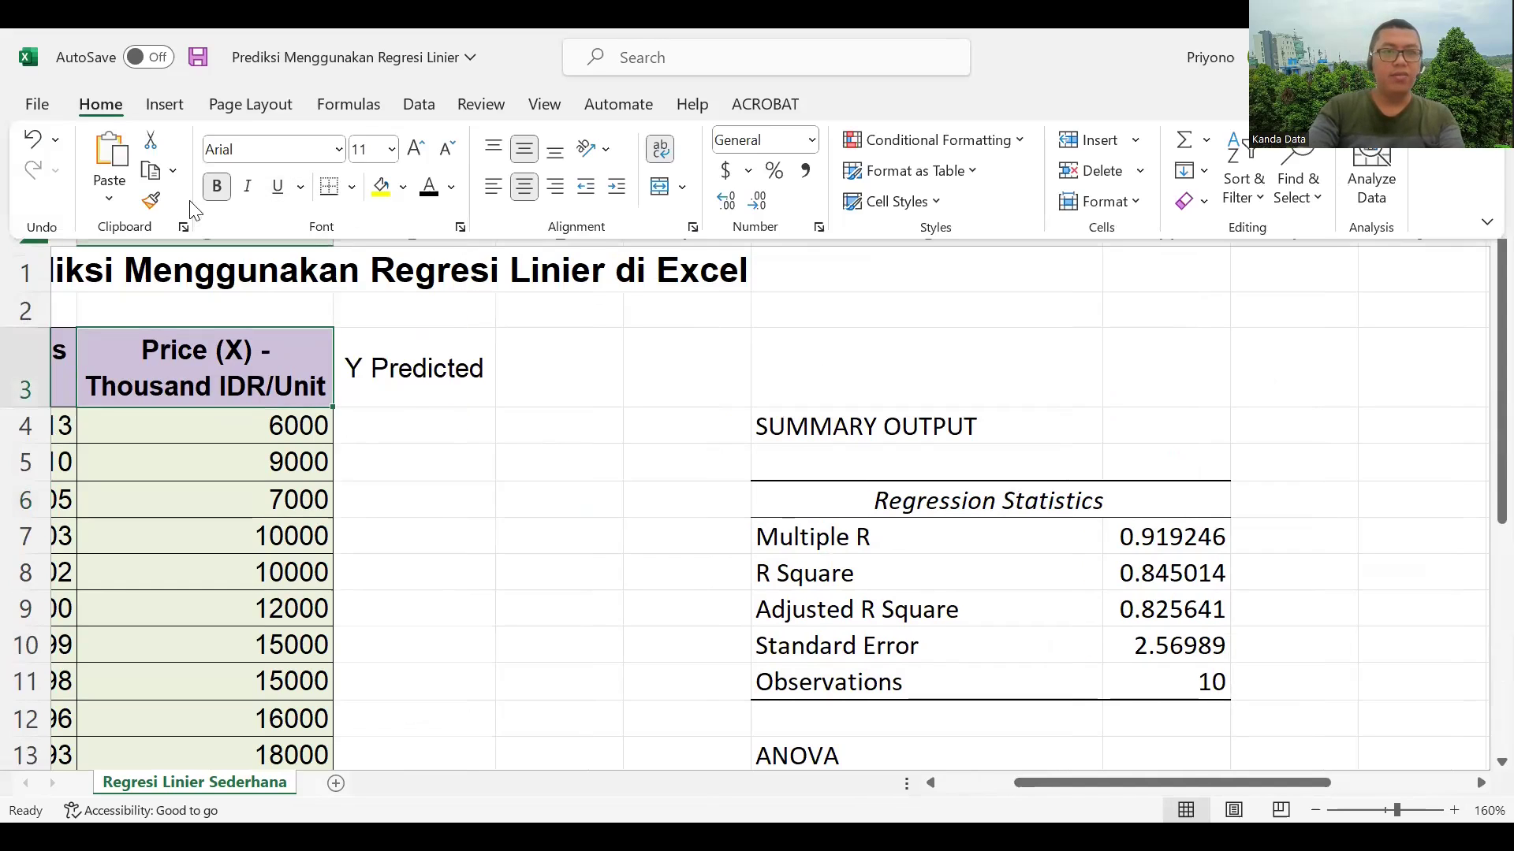
click(150, 201)
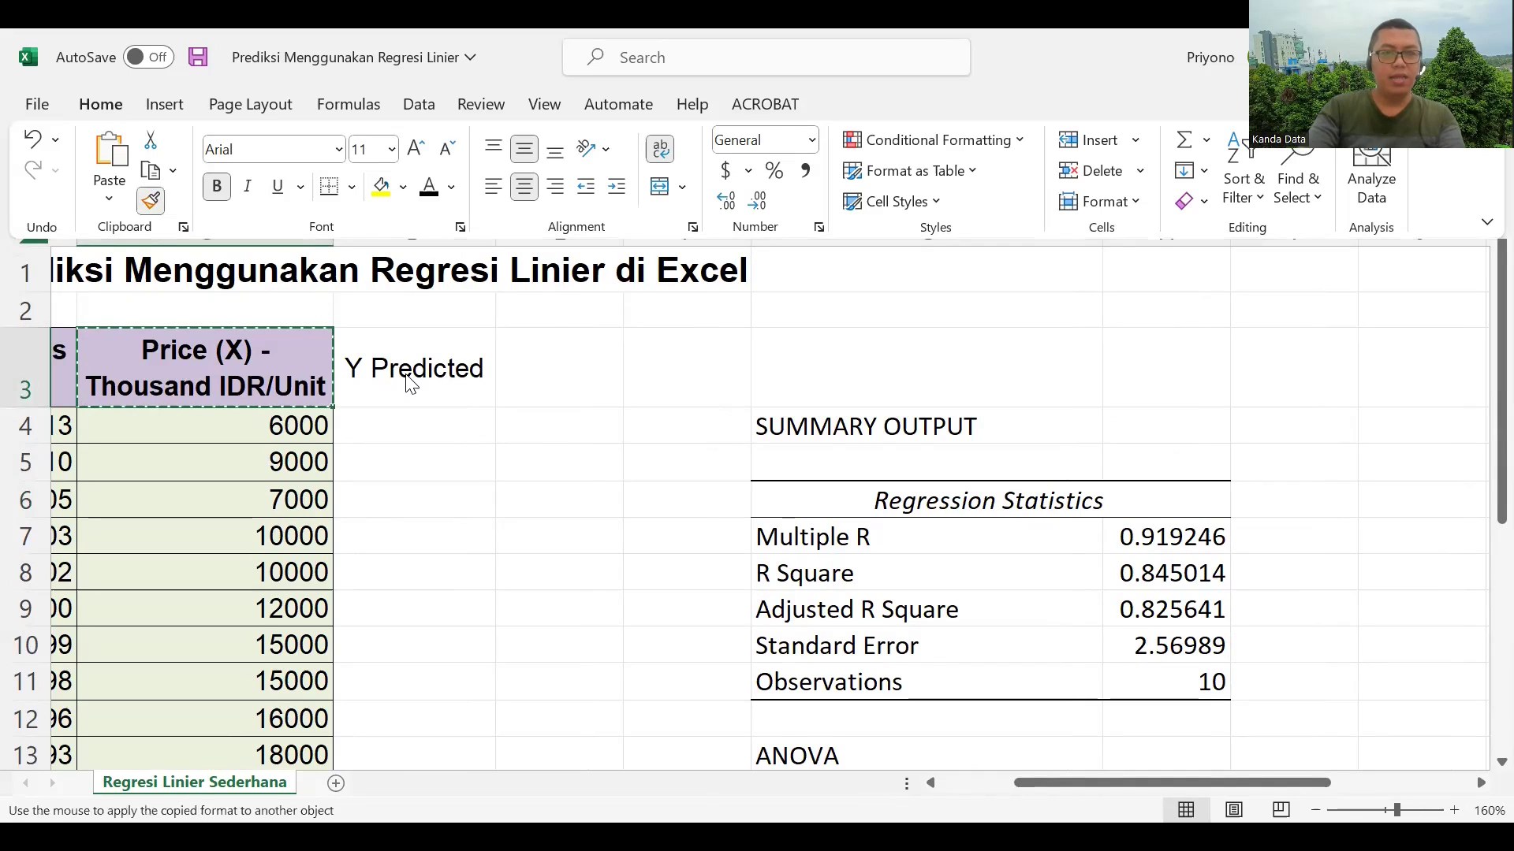
click(410, 383)
Write the general regression model "Y = bo + b1X + e" in E3 and widen column E to show it on one line
click(532, 365)
scroll(552, 426, down, 1)
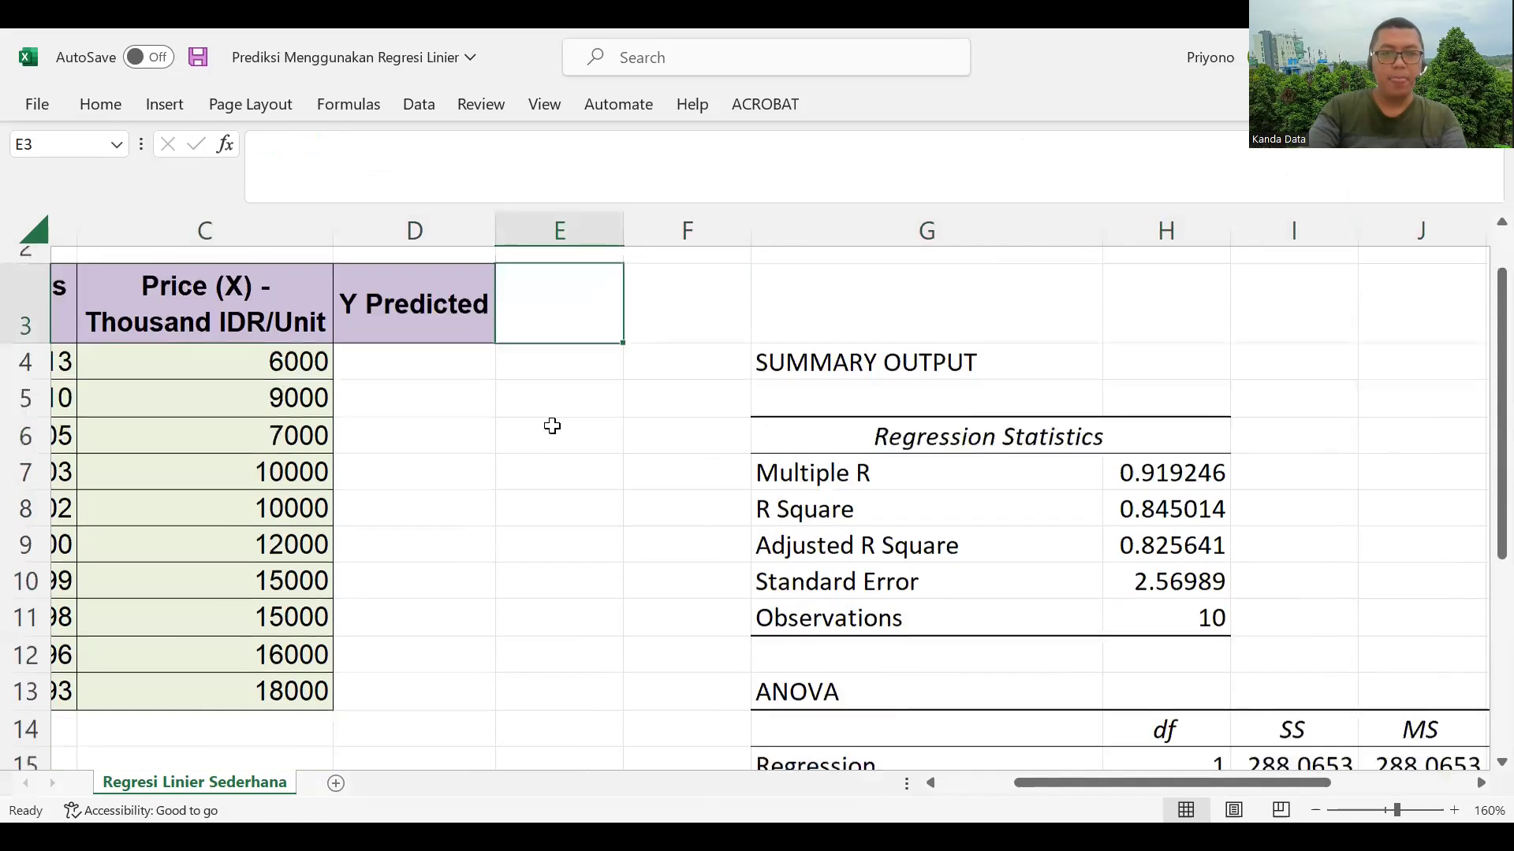
scroll(552, 425, down, 1)
scroll(556, 415, up, 2)
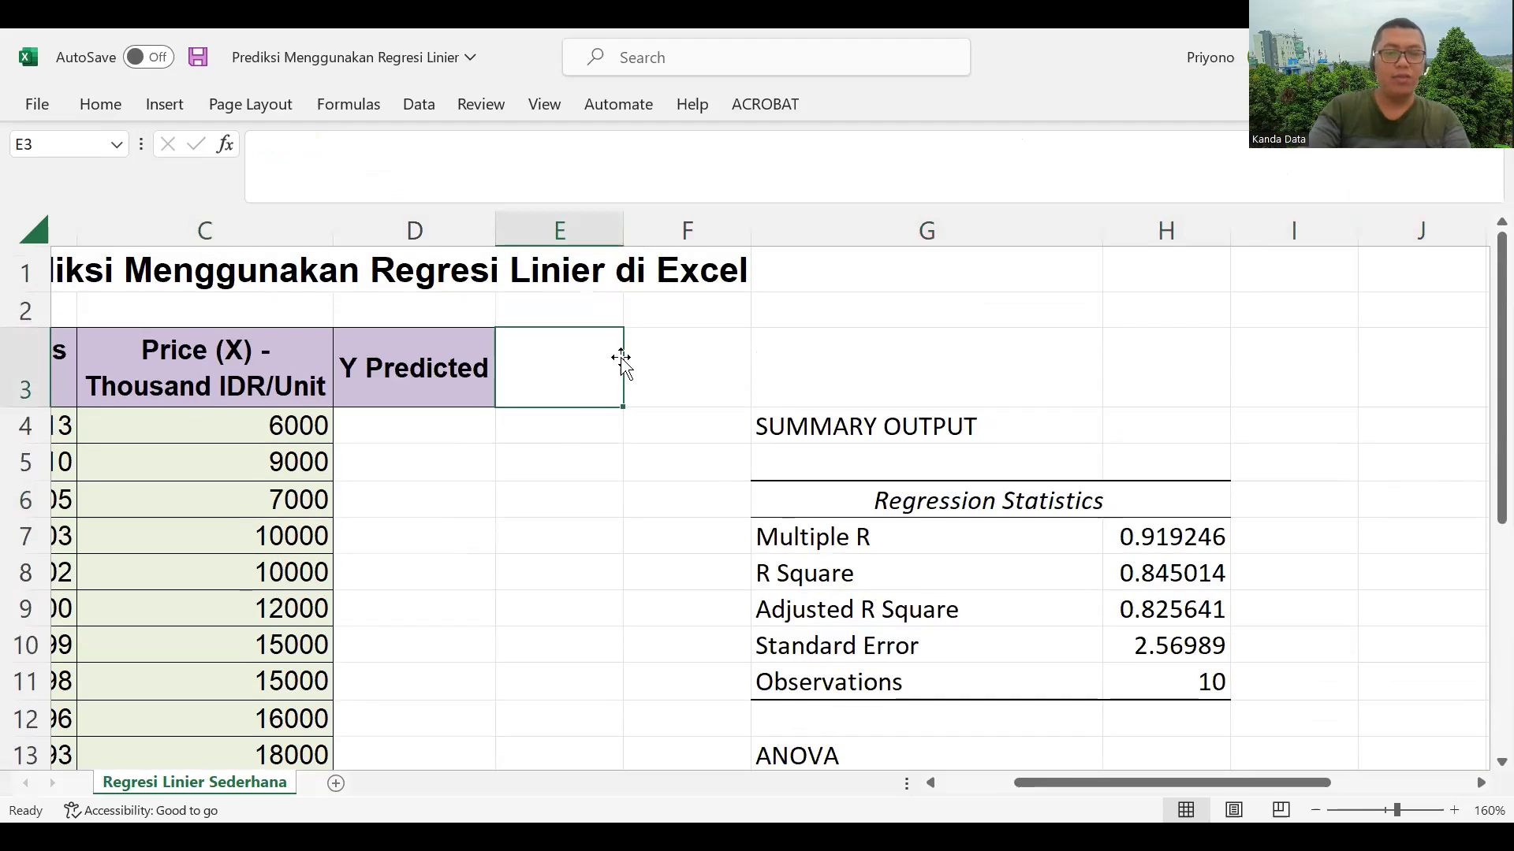
text(Y =)
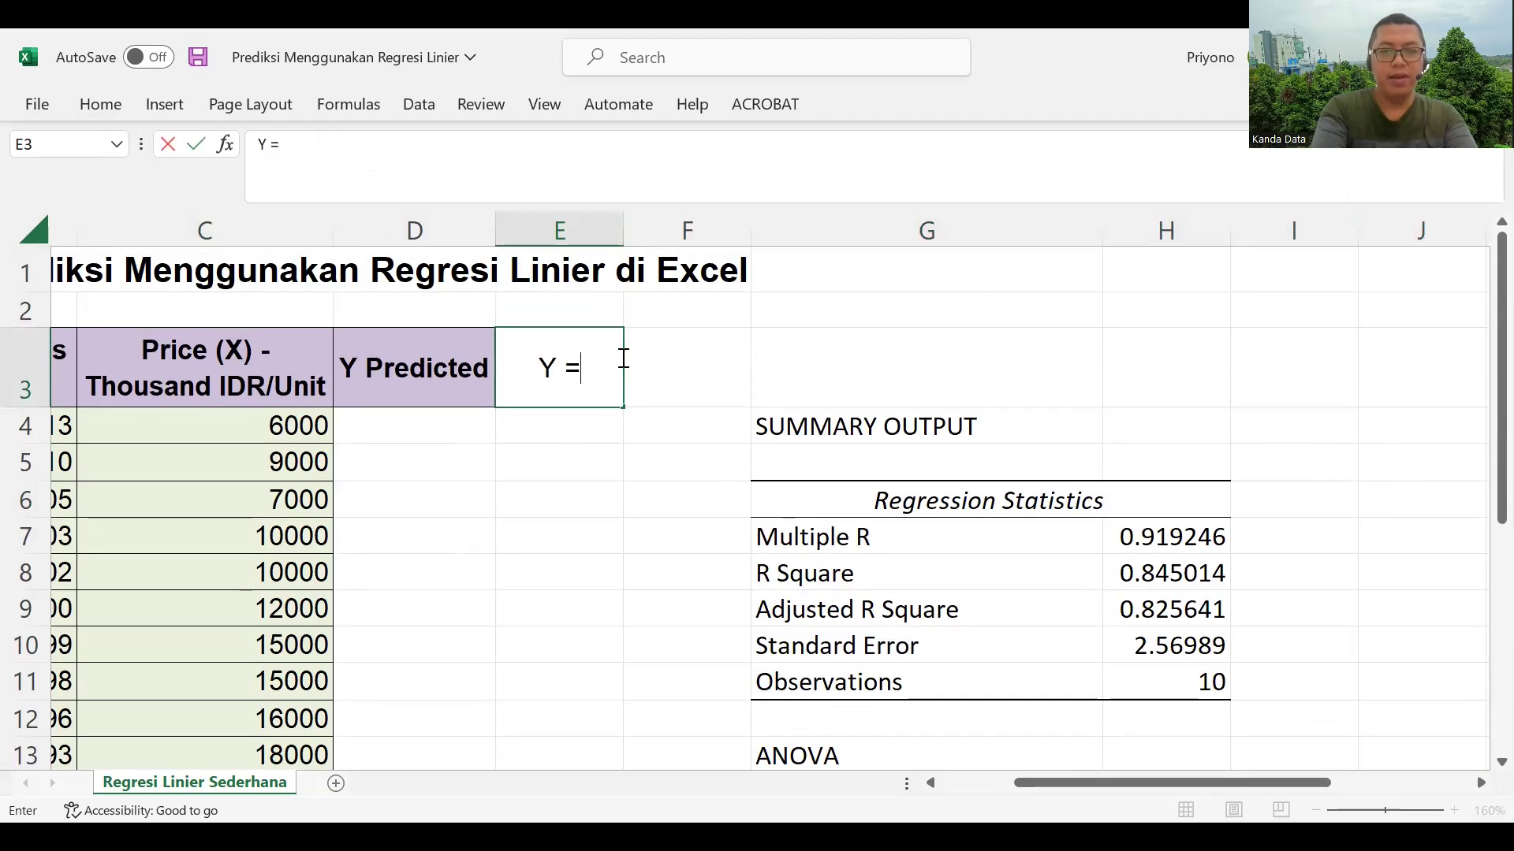
text( bo)
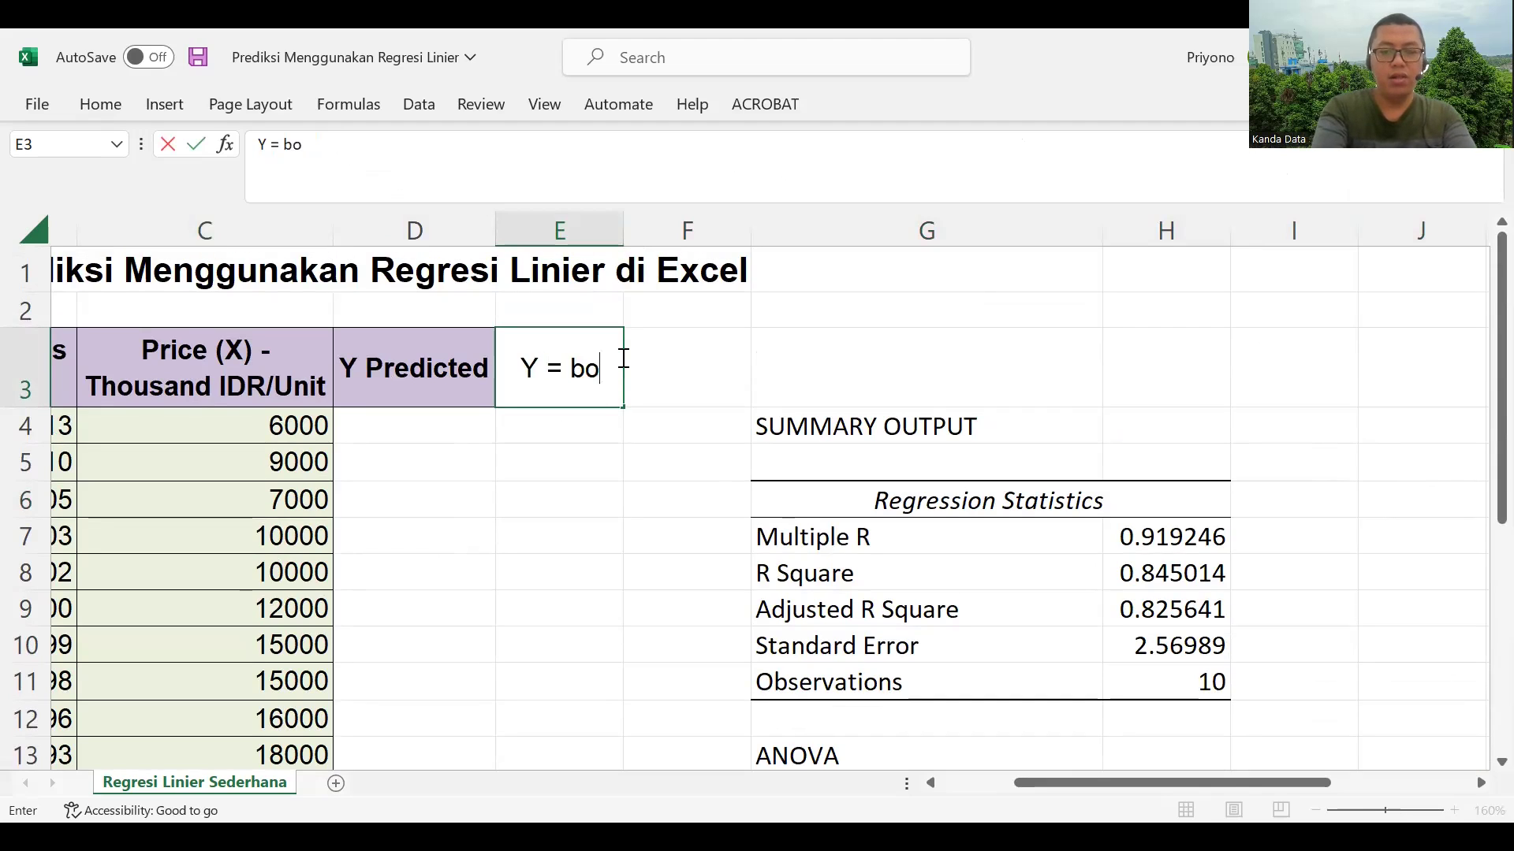
text( + )
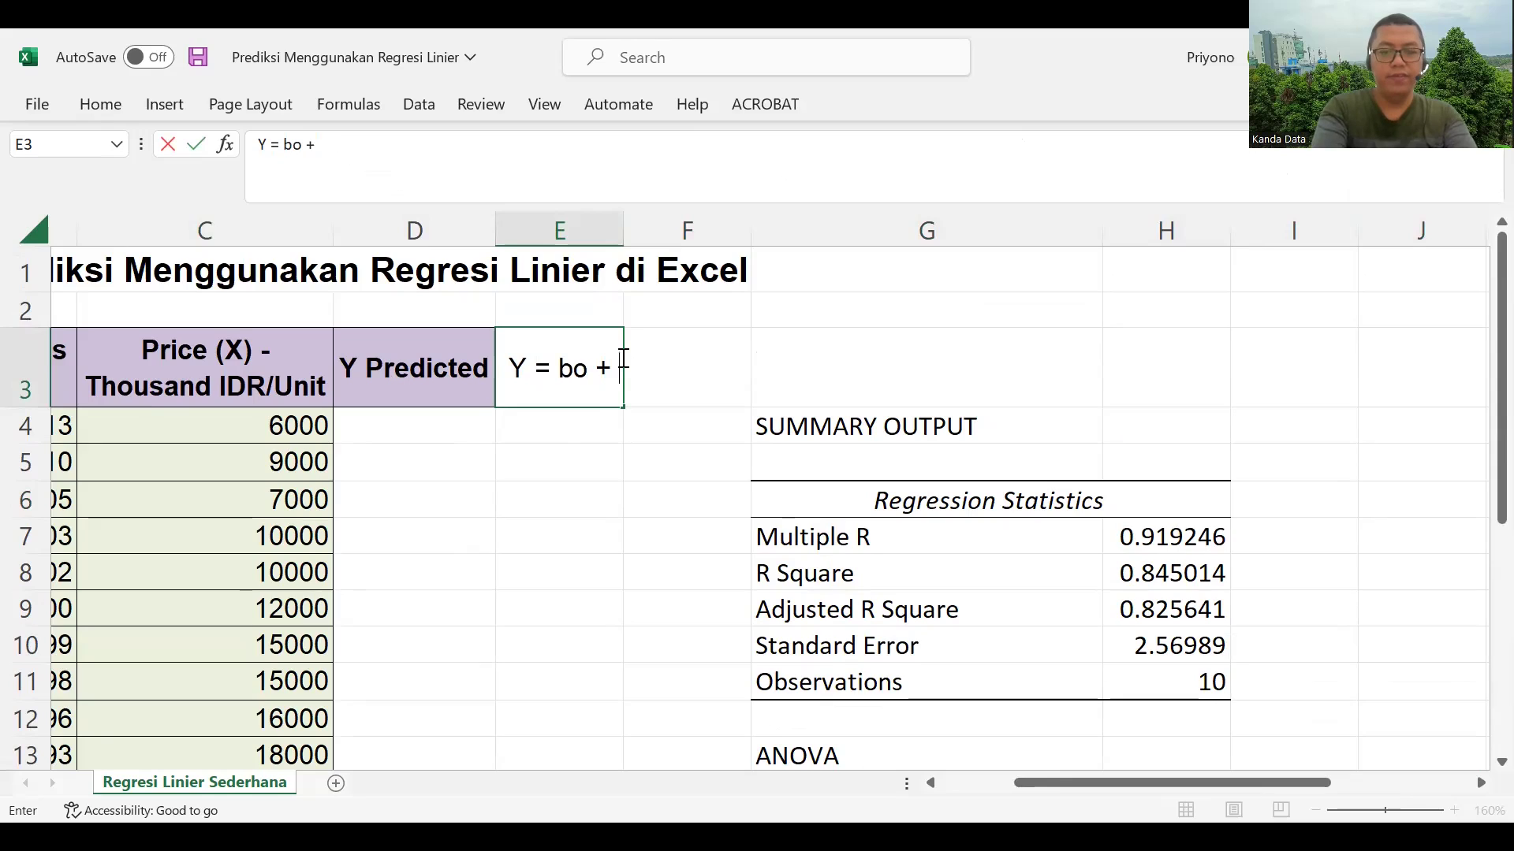
text(b1X)
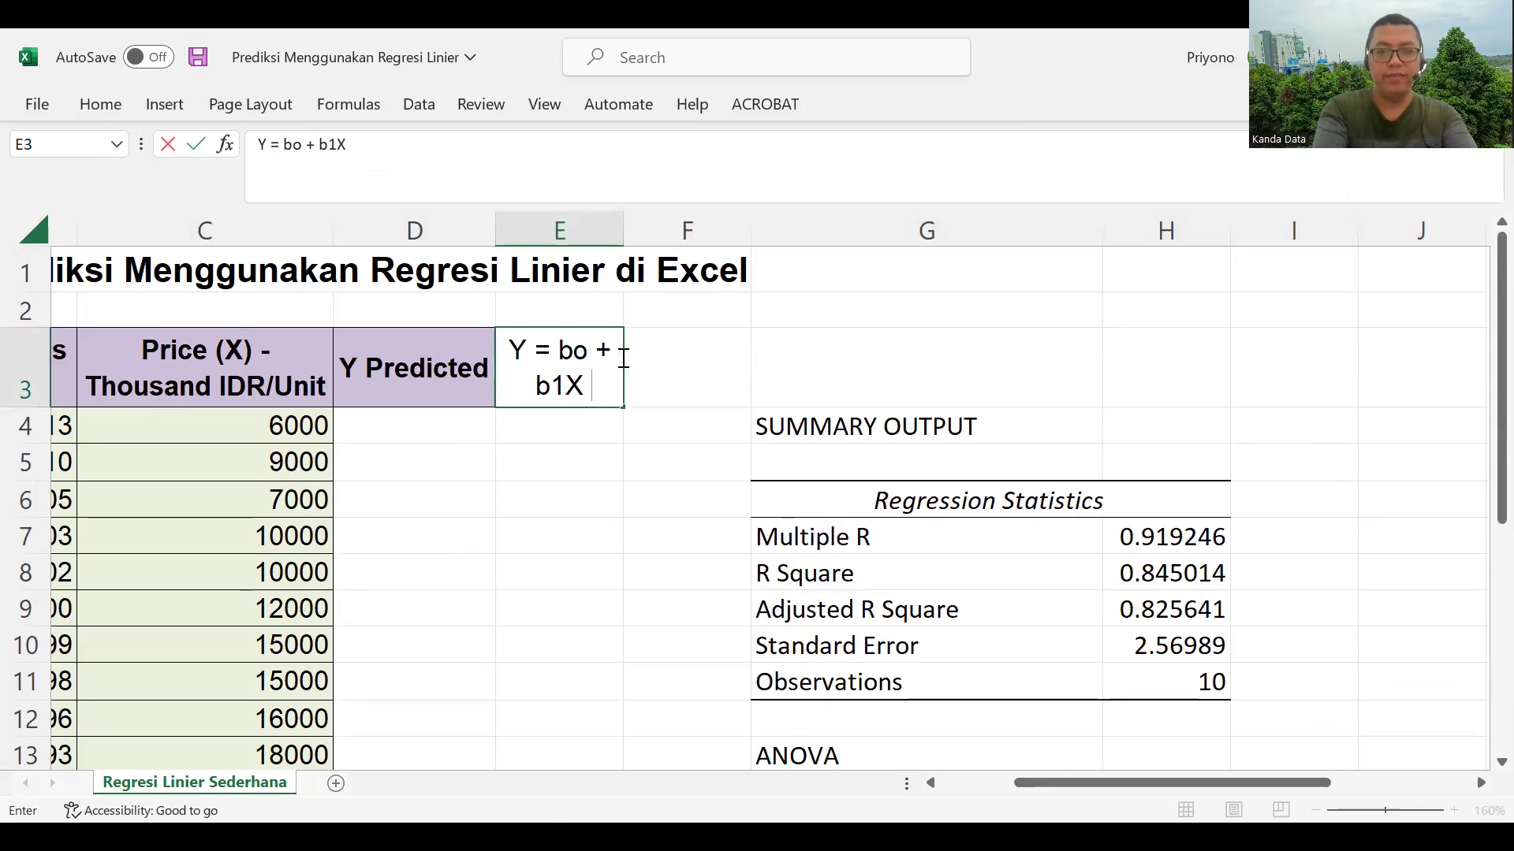
text(+ e)
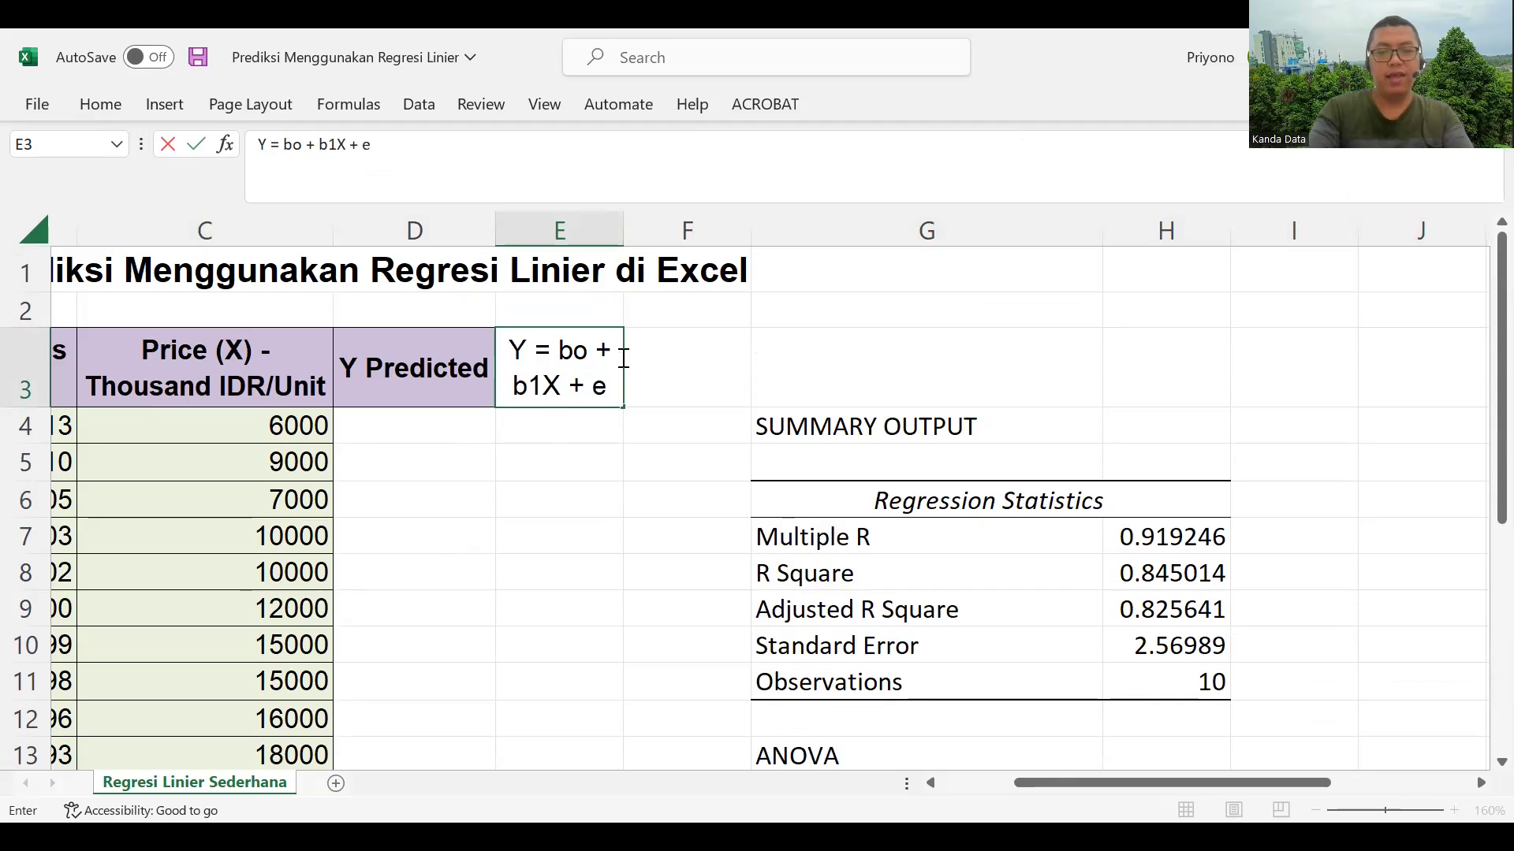
click(576, 543)
drag(625, 232, 736, 234)
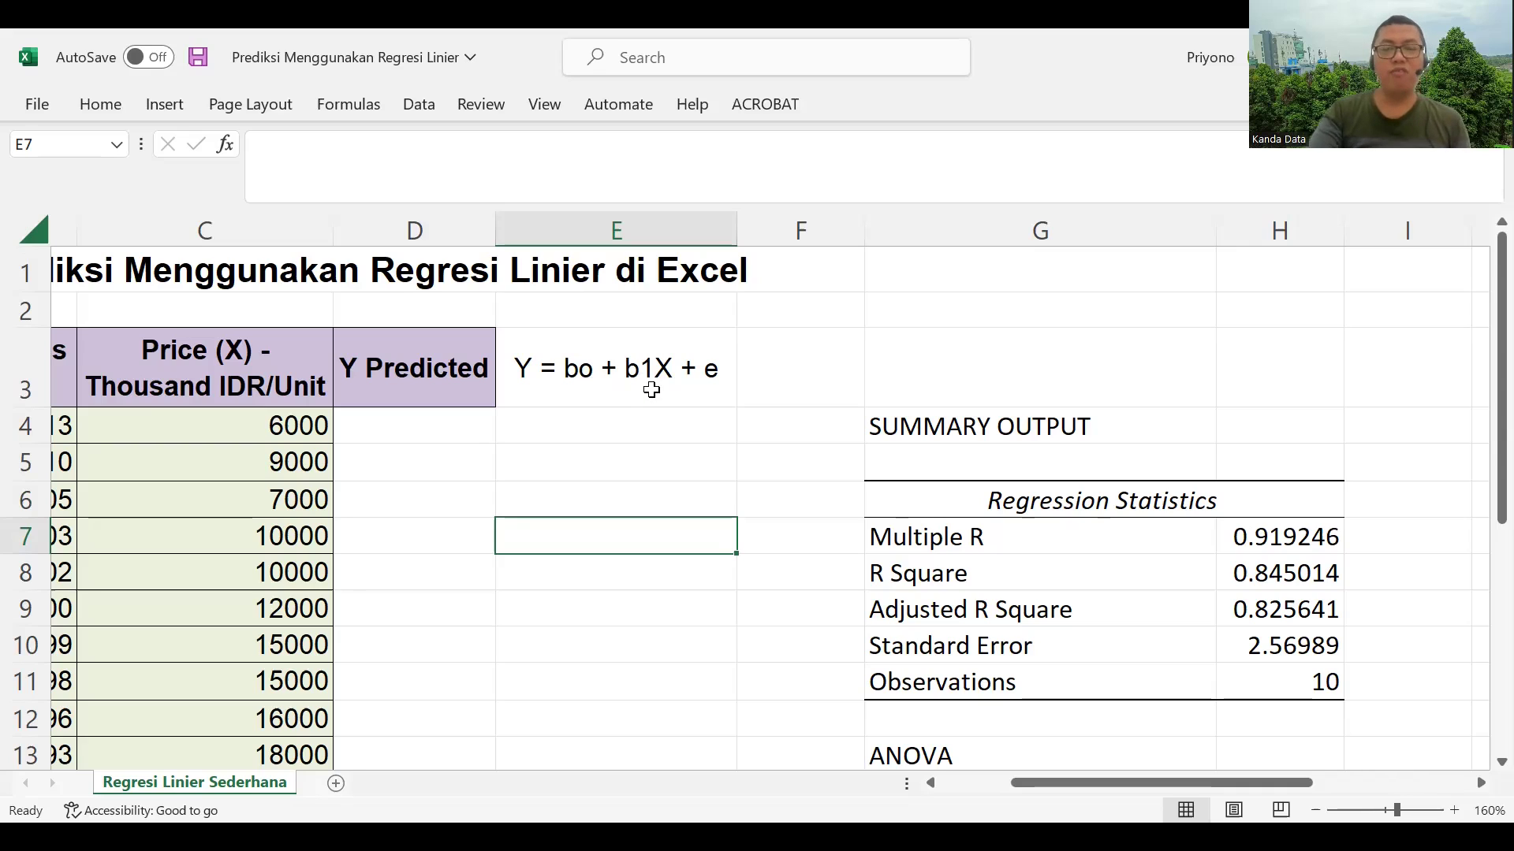
Write the fitted regression equation "Y = 218.38 - 0.0014X" in E4, using the Intercept and Price coefficients from the output
click(558, 435)
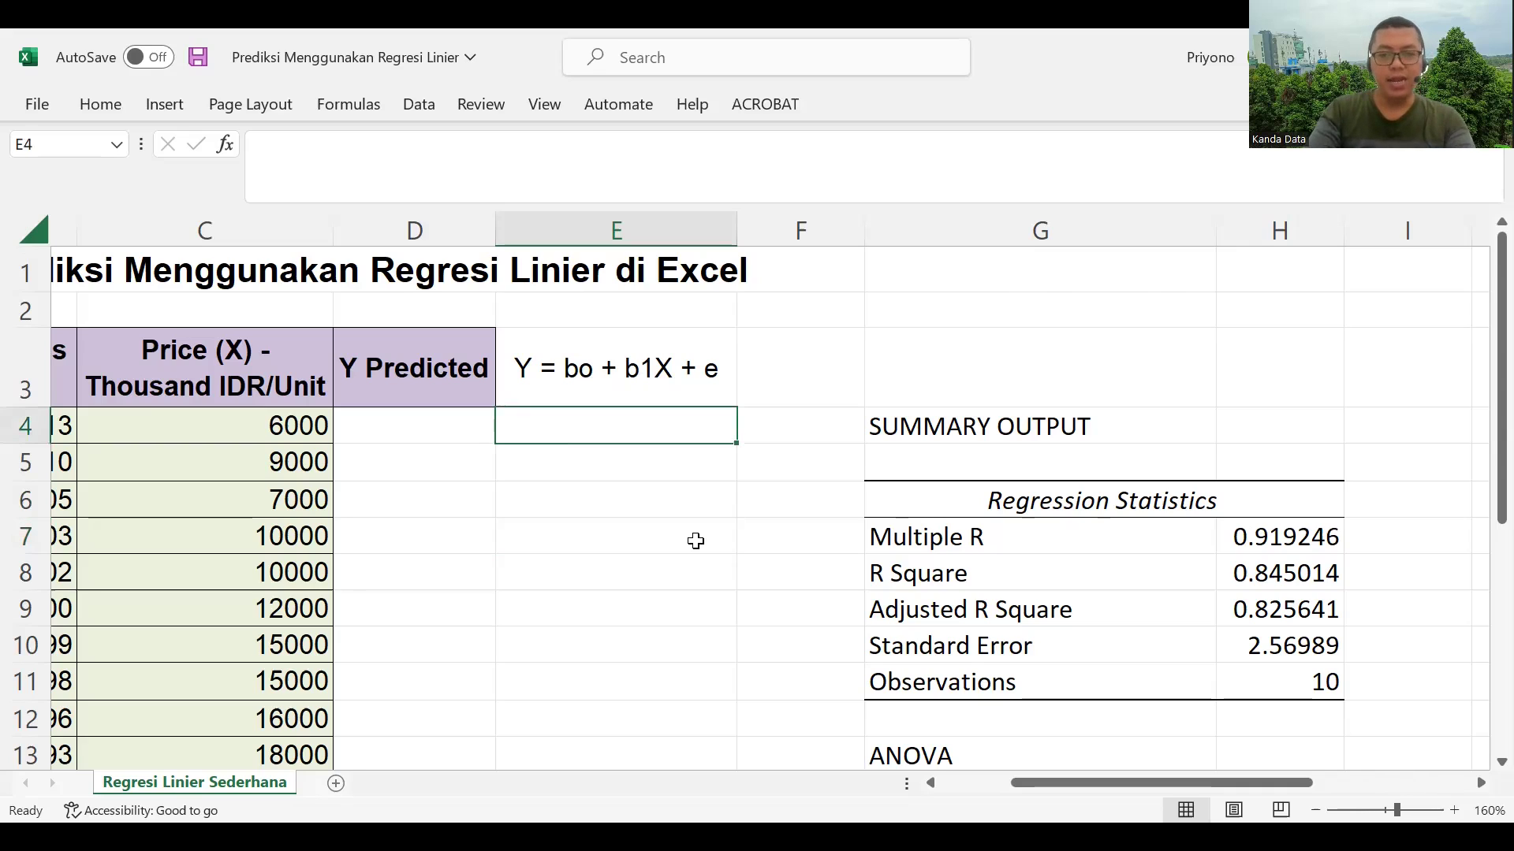
scroll(695, 541, down, 2)
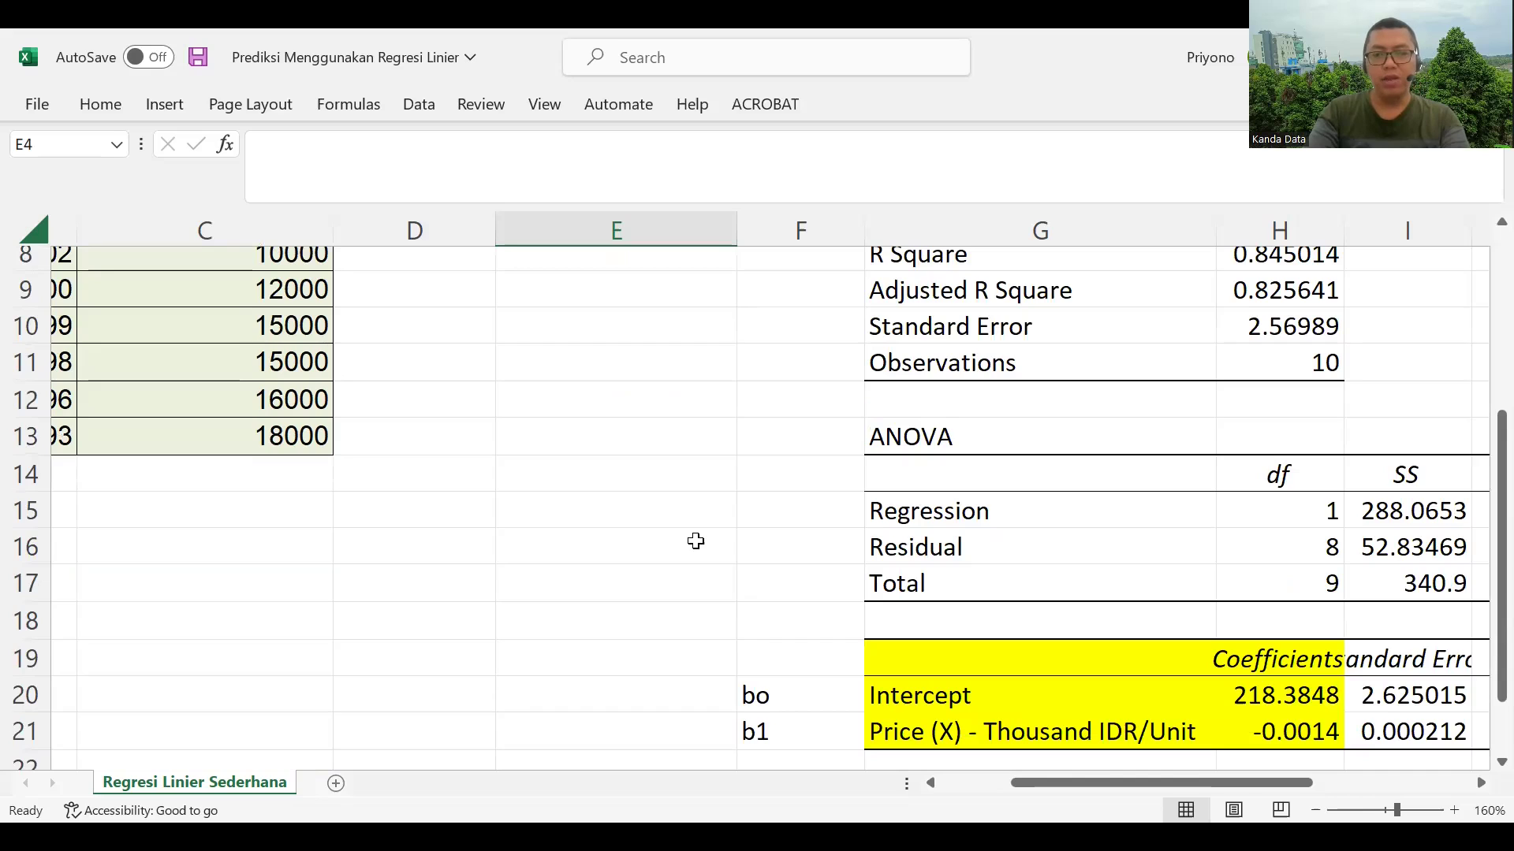
scroll(695, 540, up, 3)
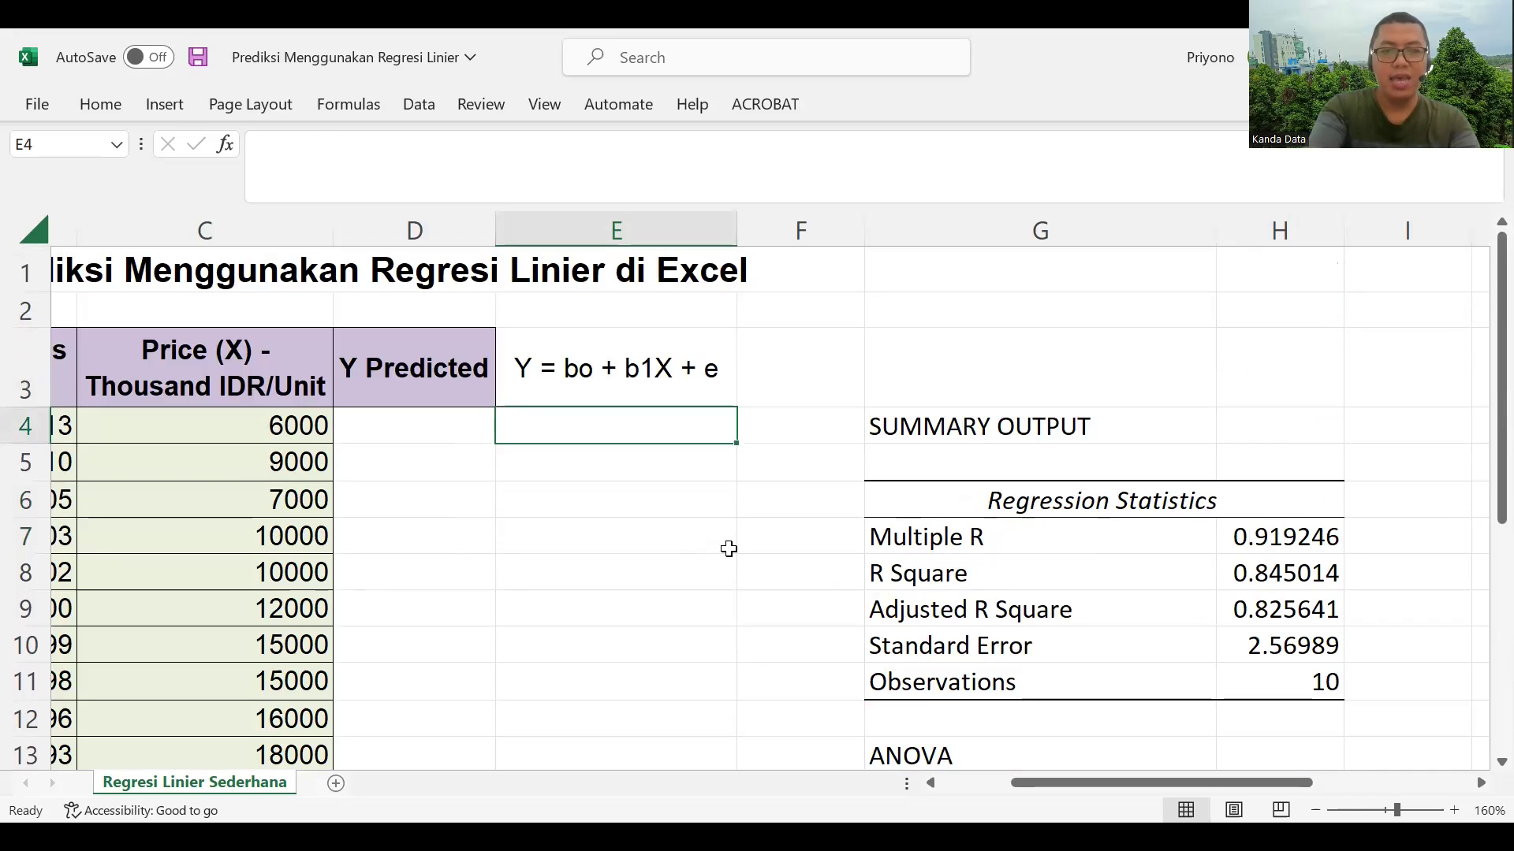
text(Y =)
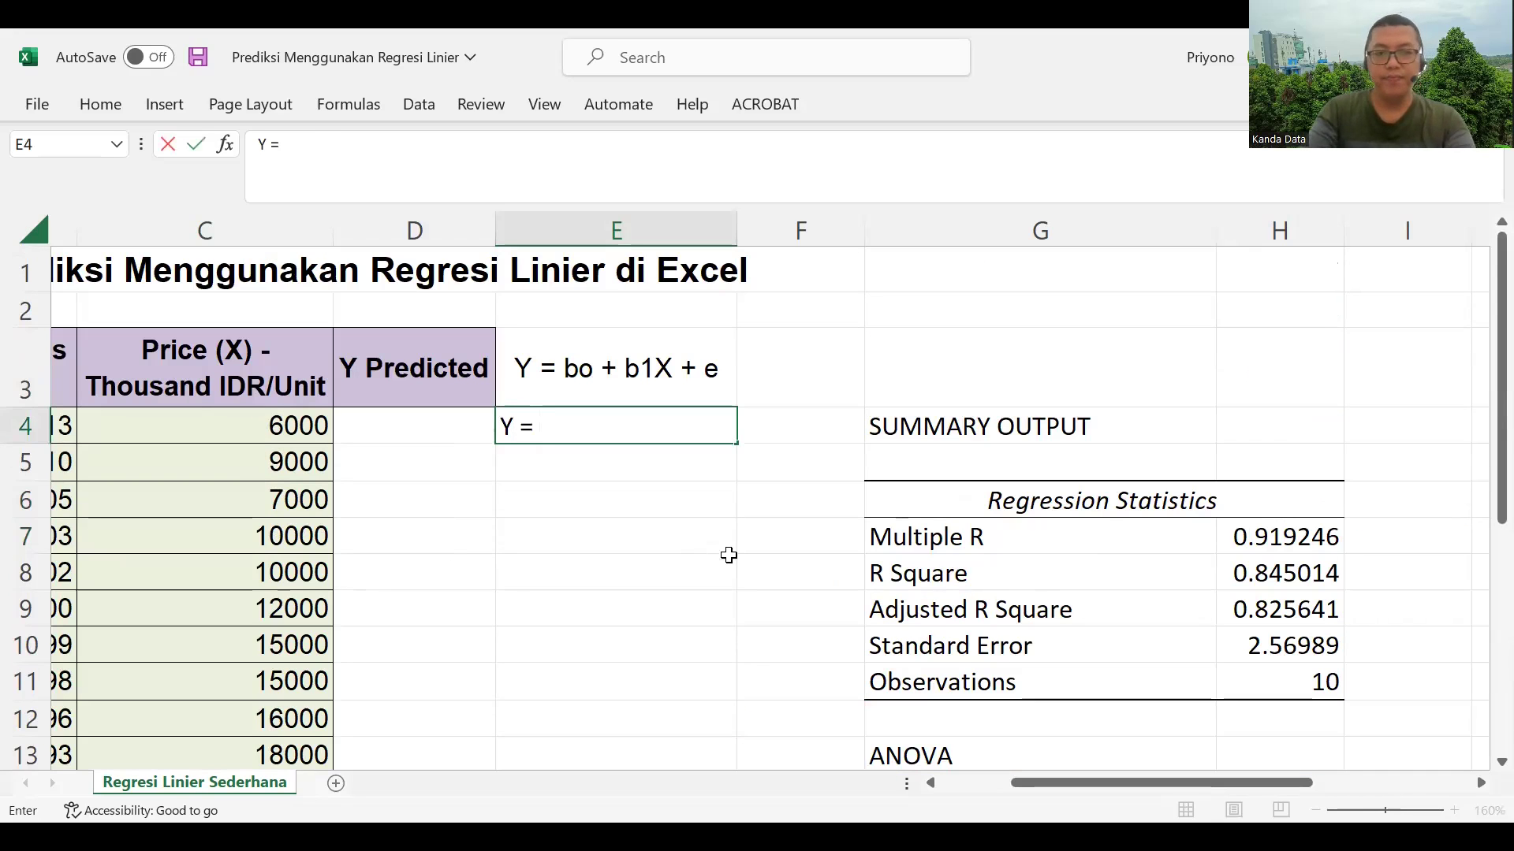
scroll(729, 555, down, 2)
scroll(463, 463, up, 1)
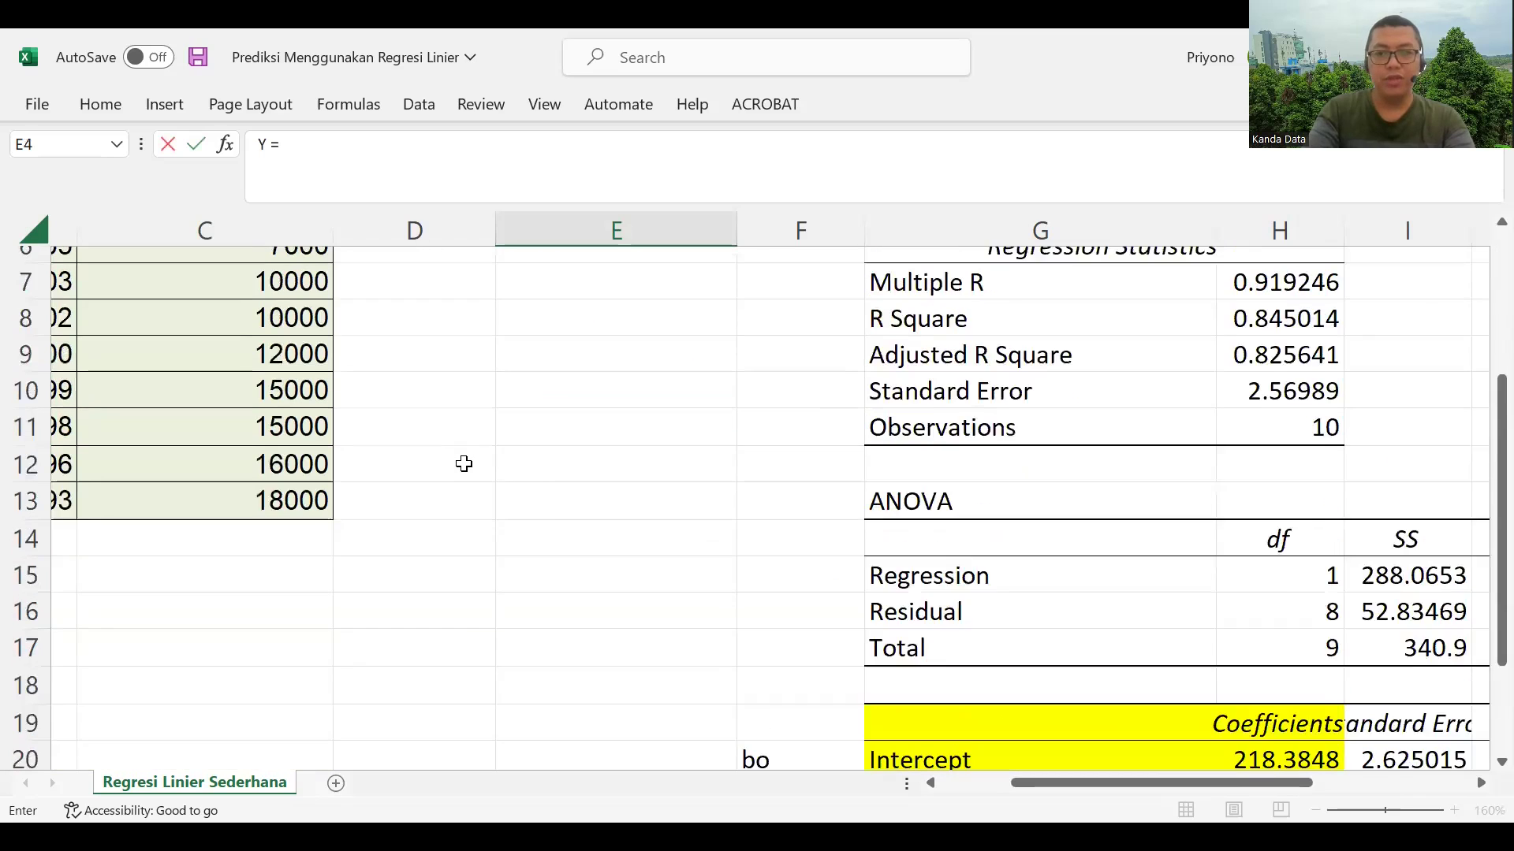
scroll(464, 463, up, 2)
text(= 218)
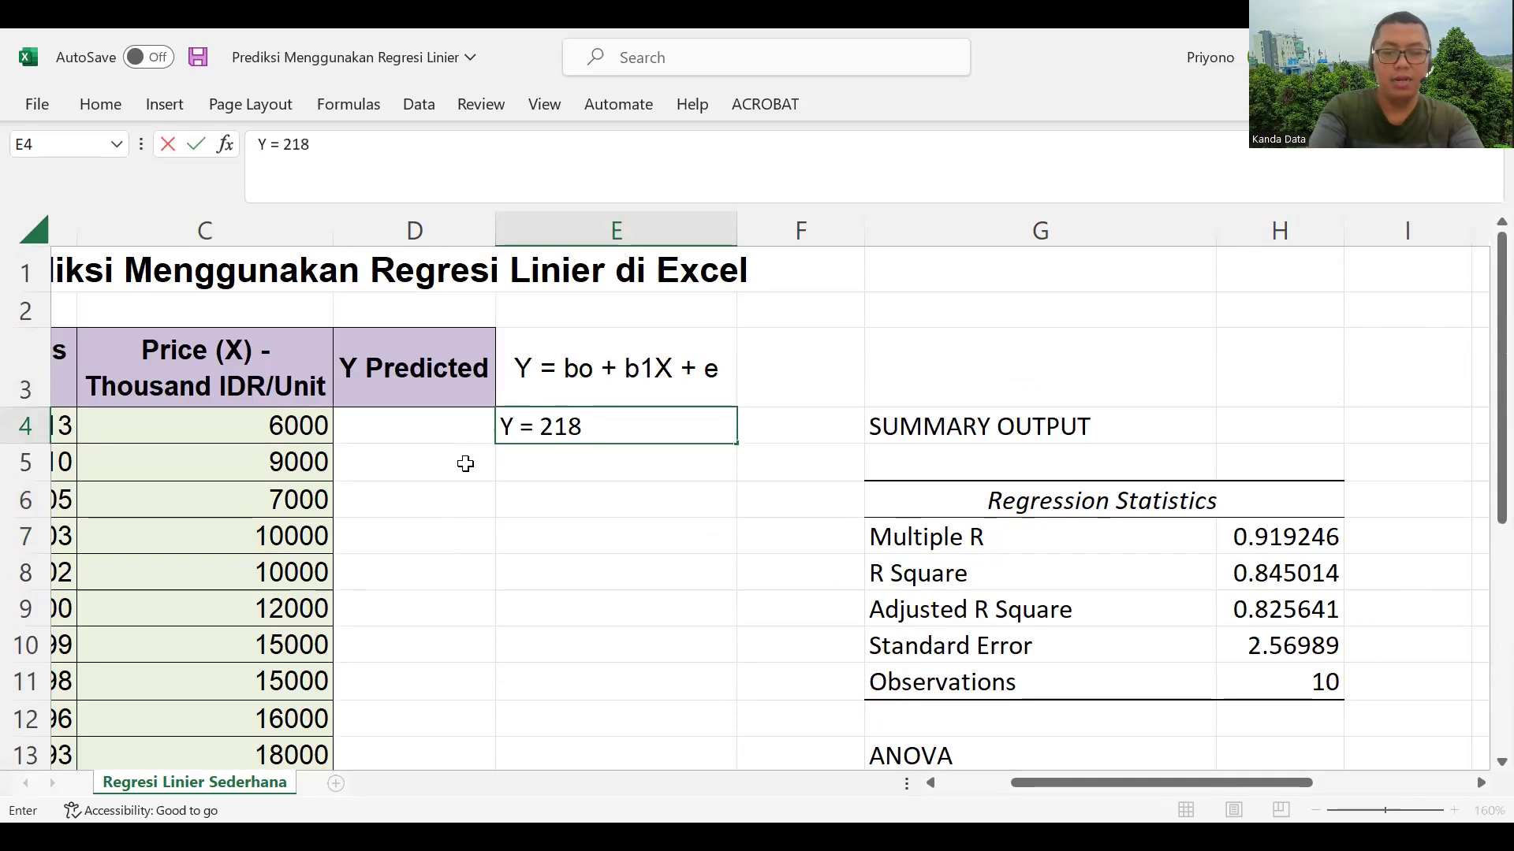
text(.38)
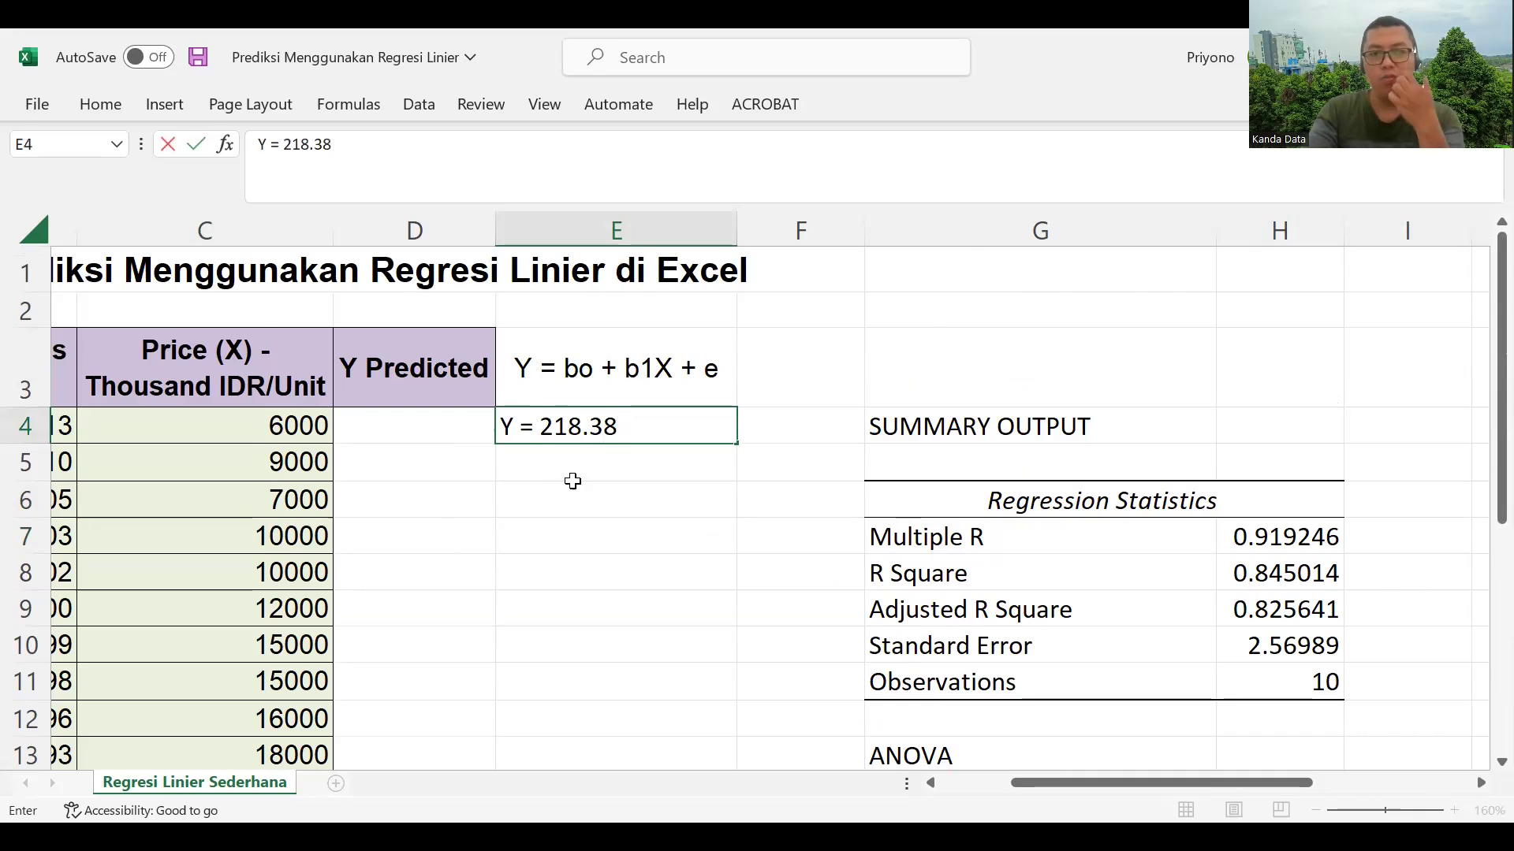
scroll(591, 485, down, 2)
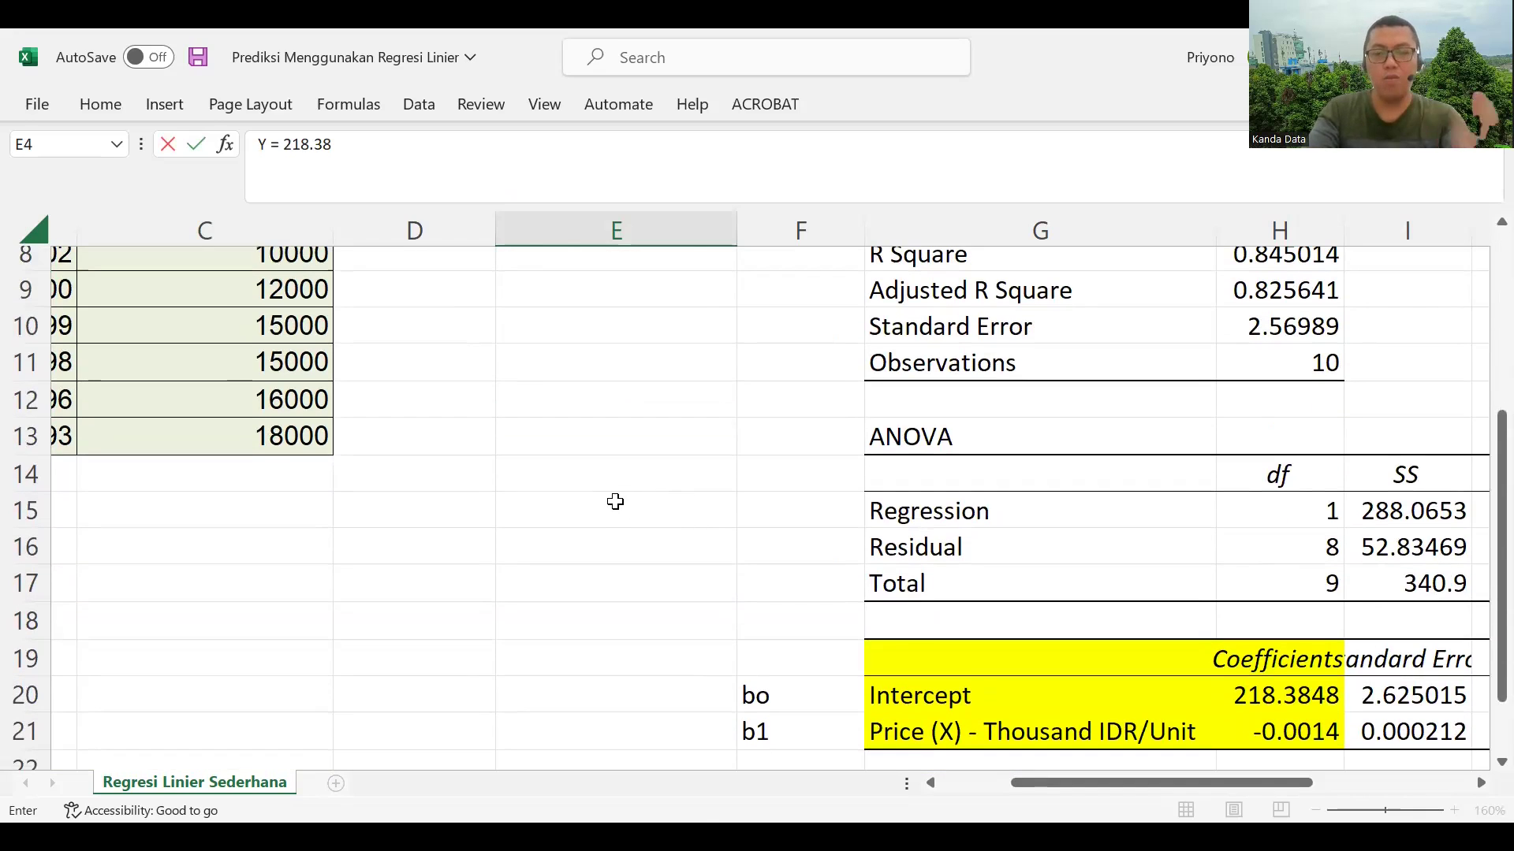
scroll(623, 500, up, 2)
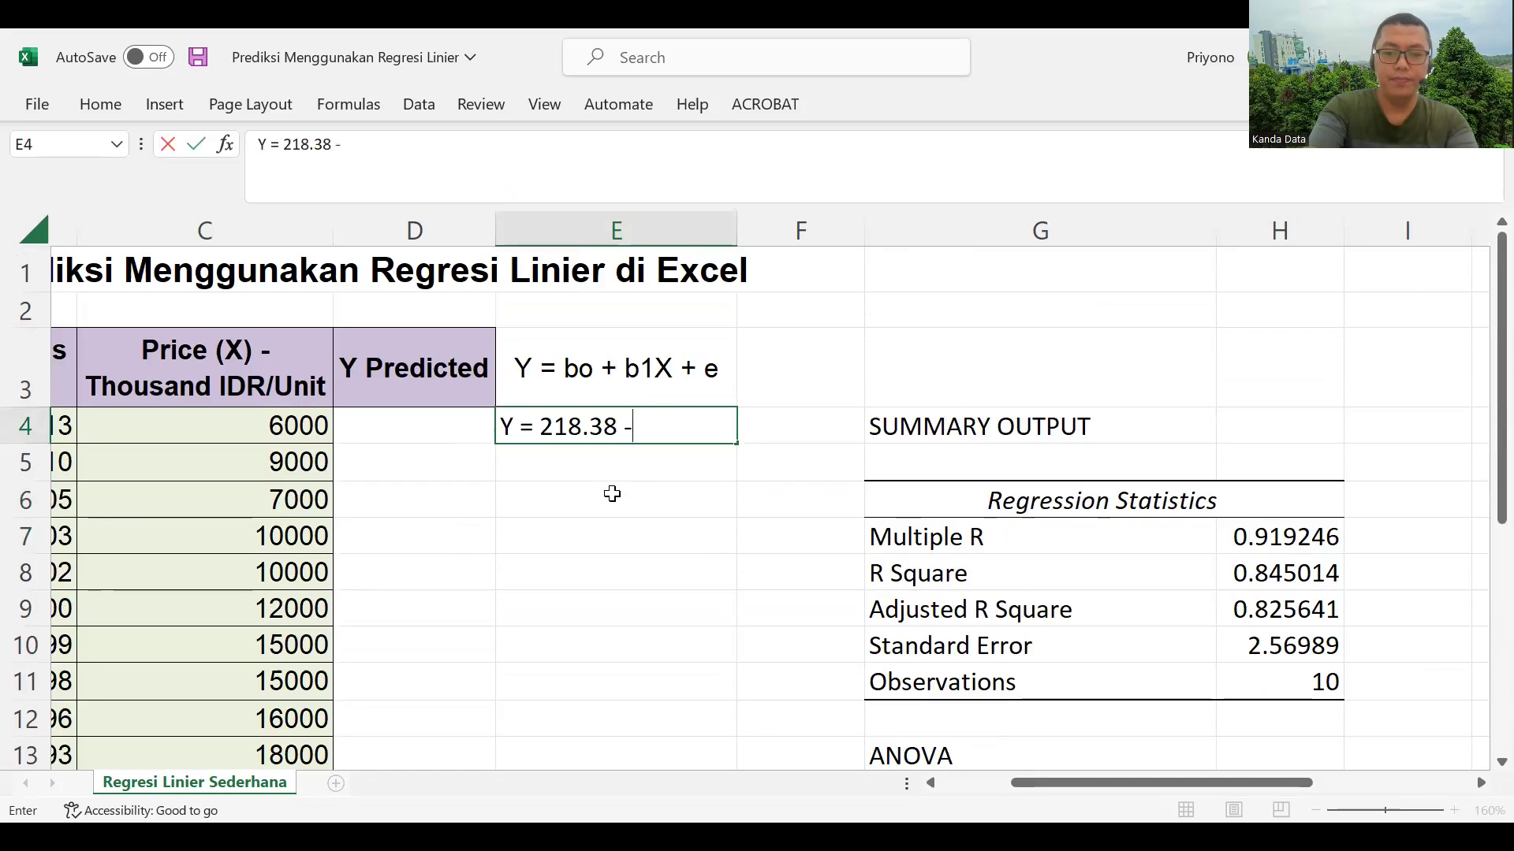
text(14)
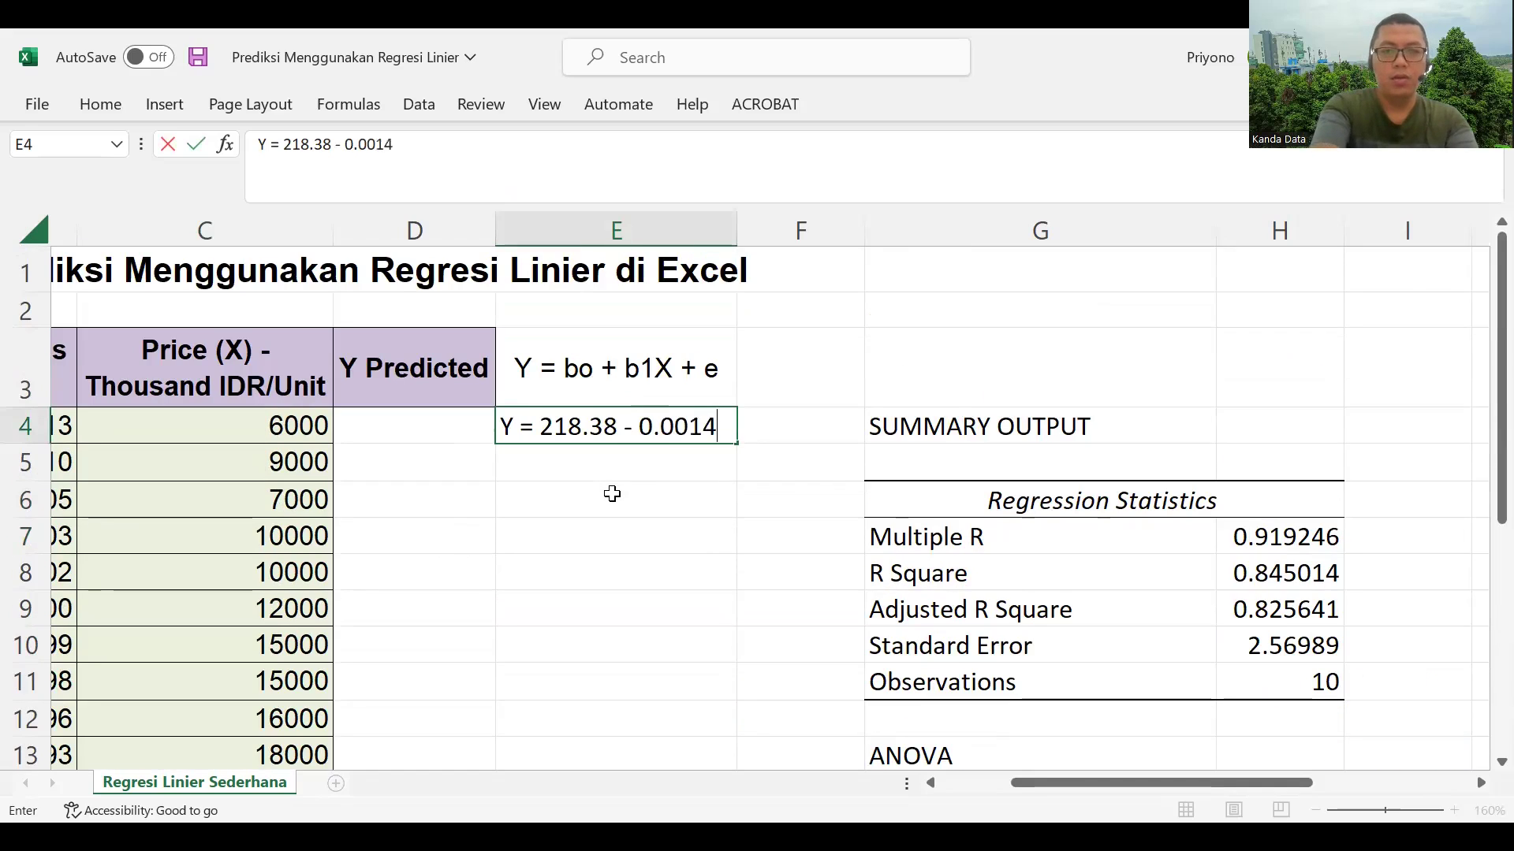
text(X)
click(613, 509)
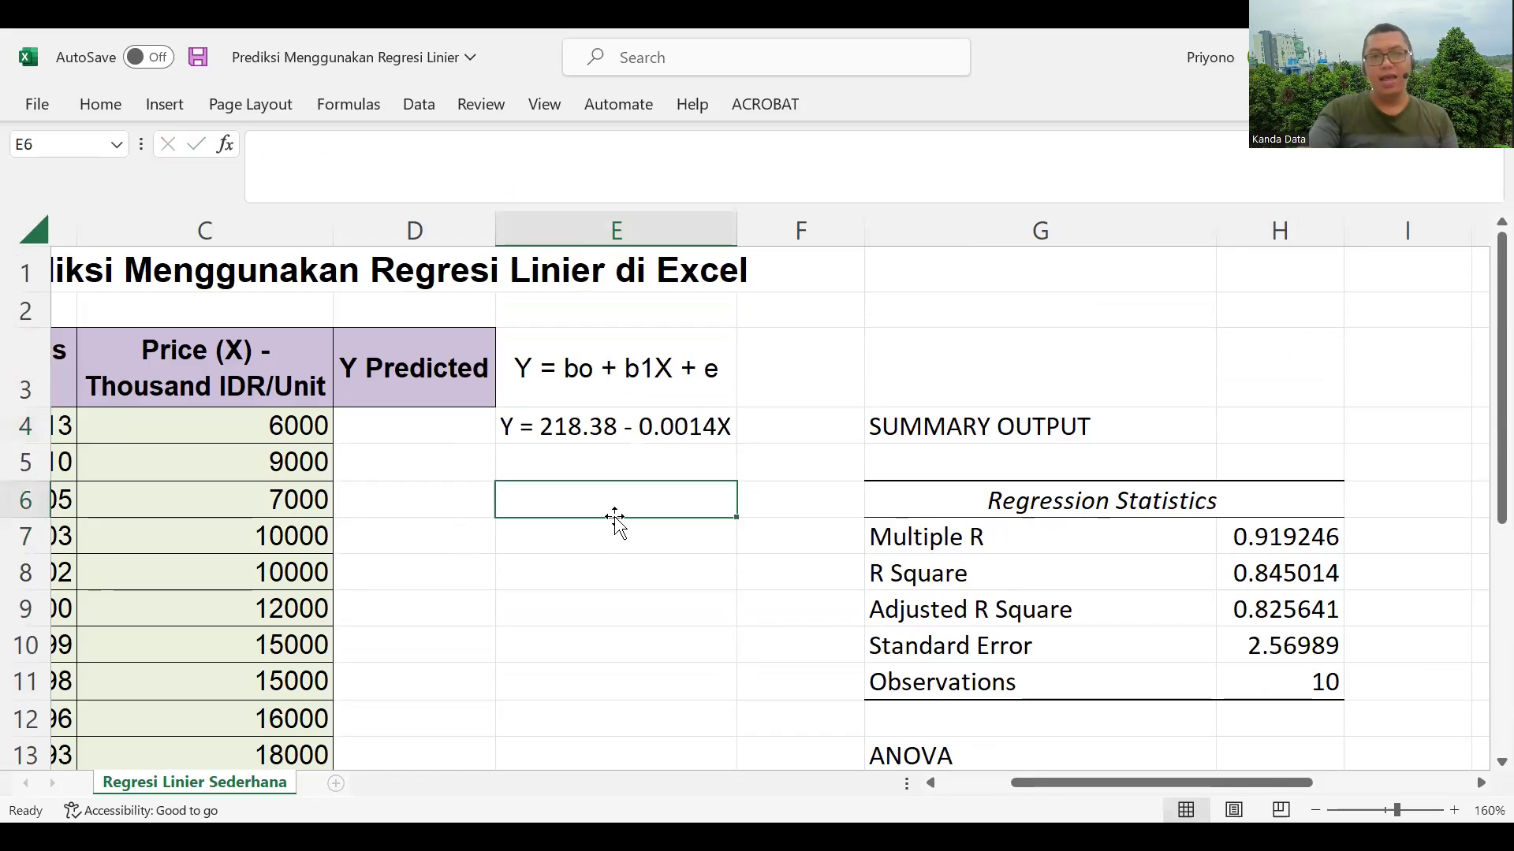
Widen the Y Predicted column D slightly more
drag(494, 228, 523, 235)
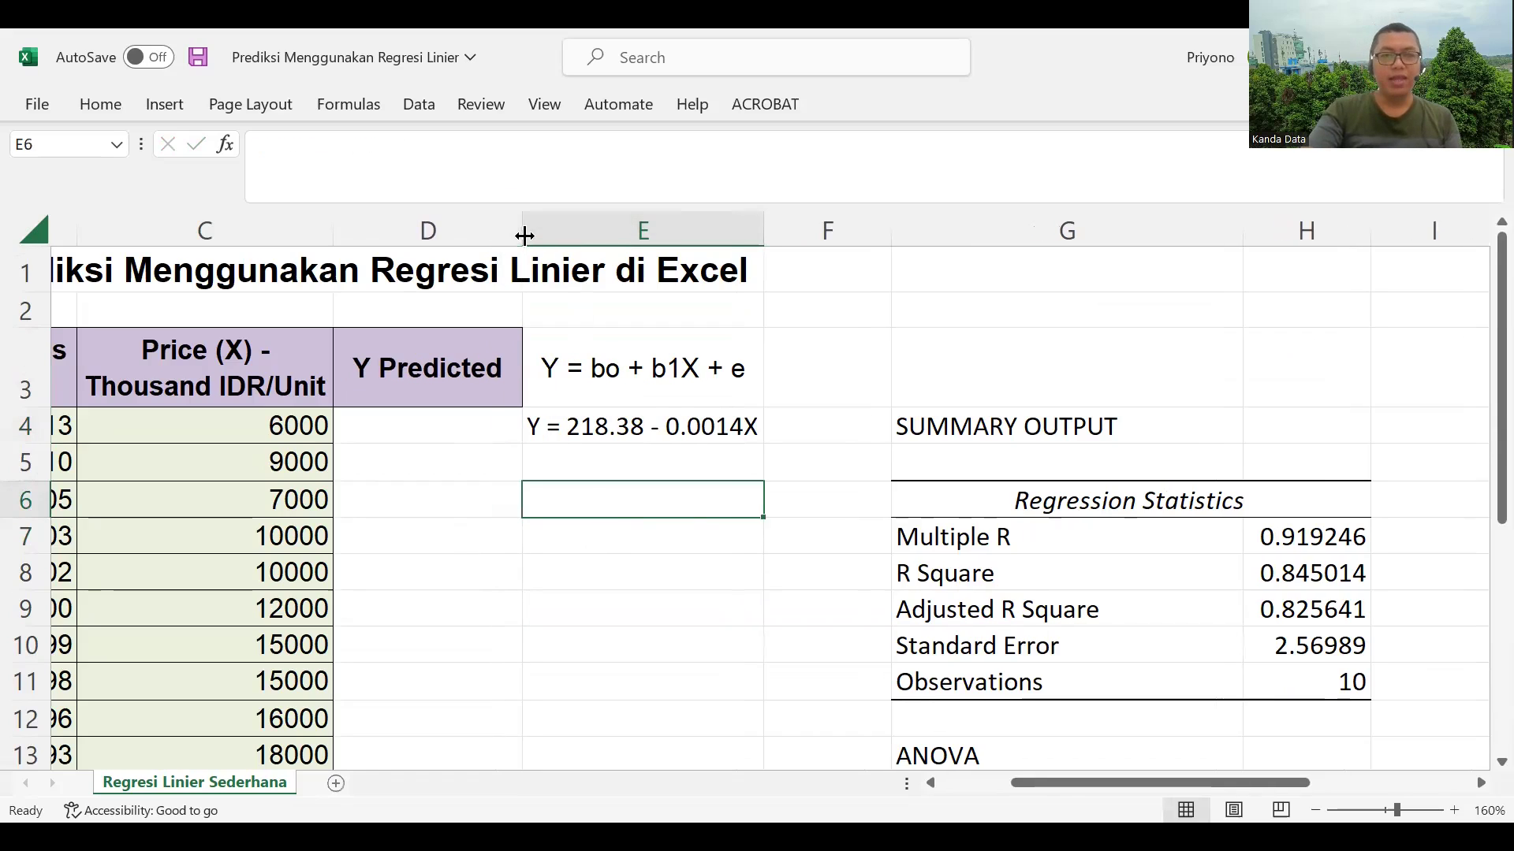
click(694, 560)
scroll(697, 559, left, 3)
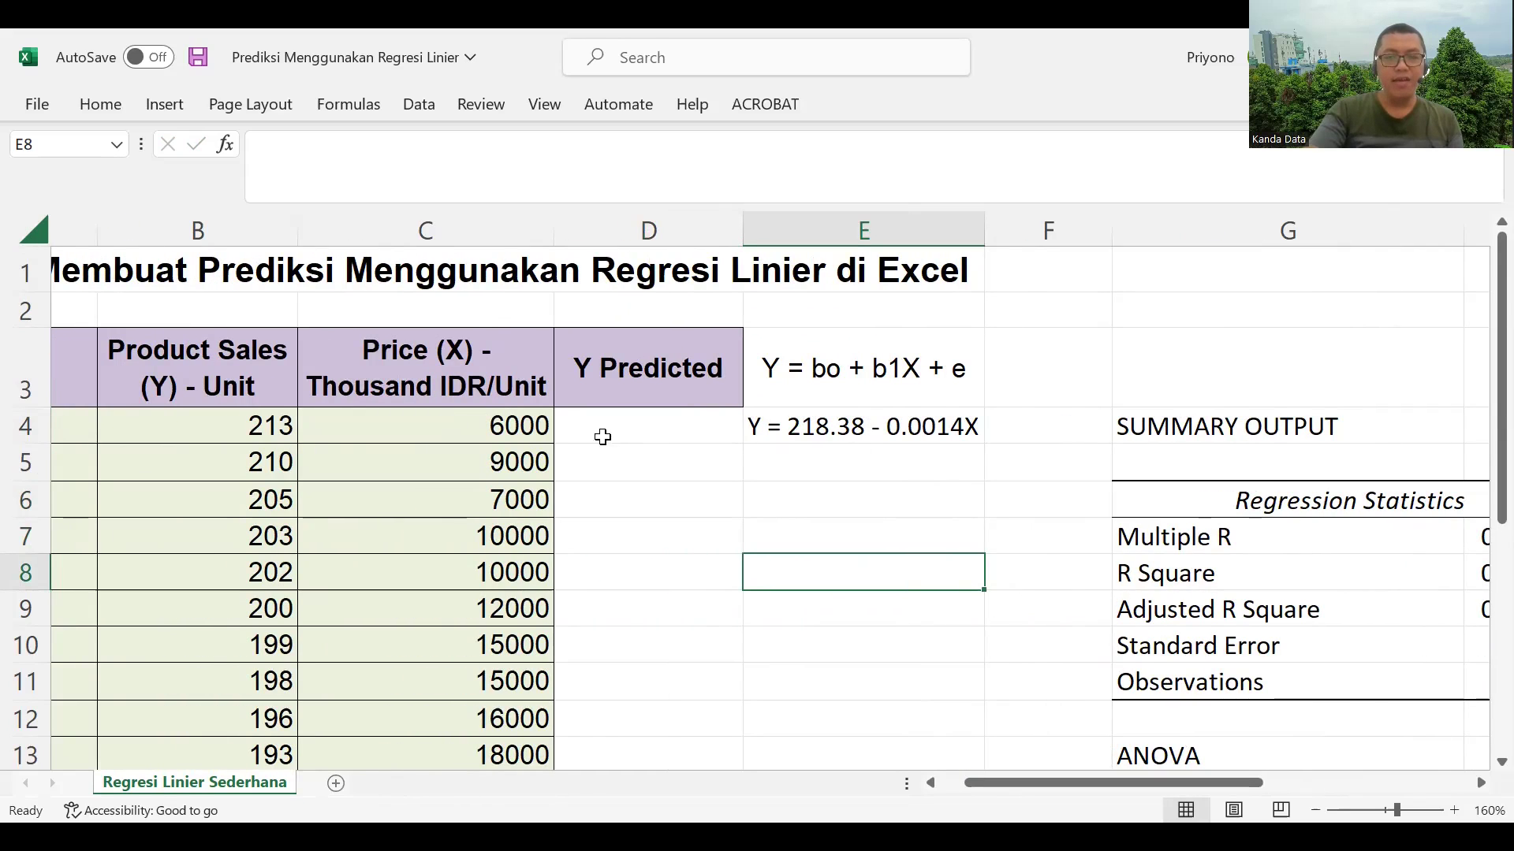
Enter the prediction formula =H20+(H21*C4) in D4, using the Intercept and Price coefficients and the first price
click(446, 425)
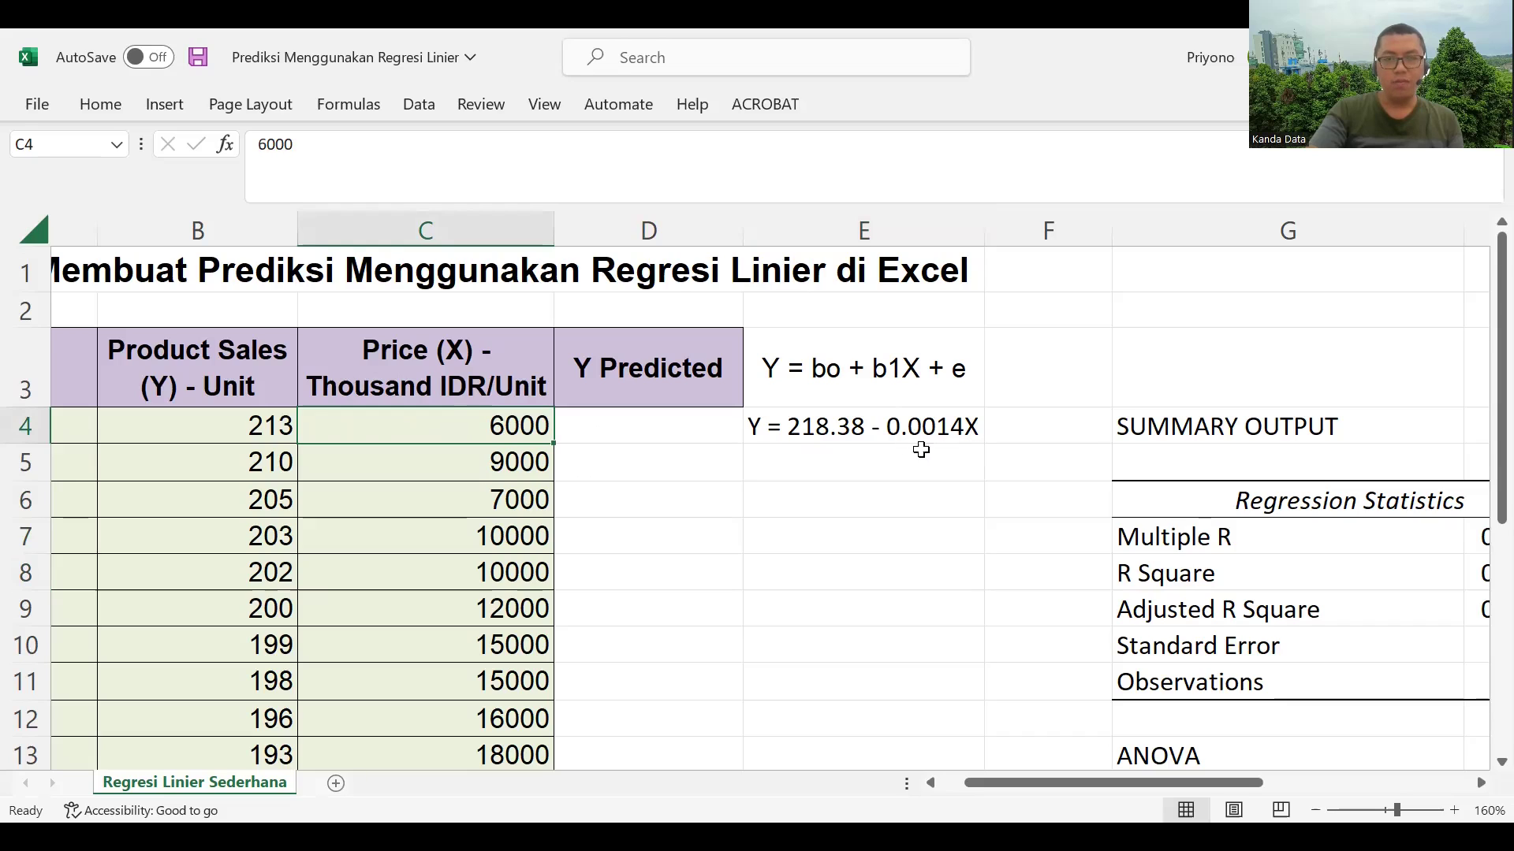
click(674, 430)
text(=)
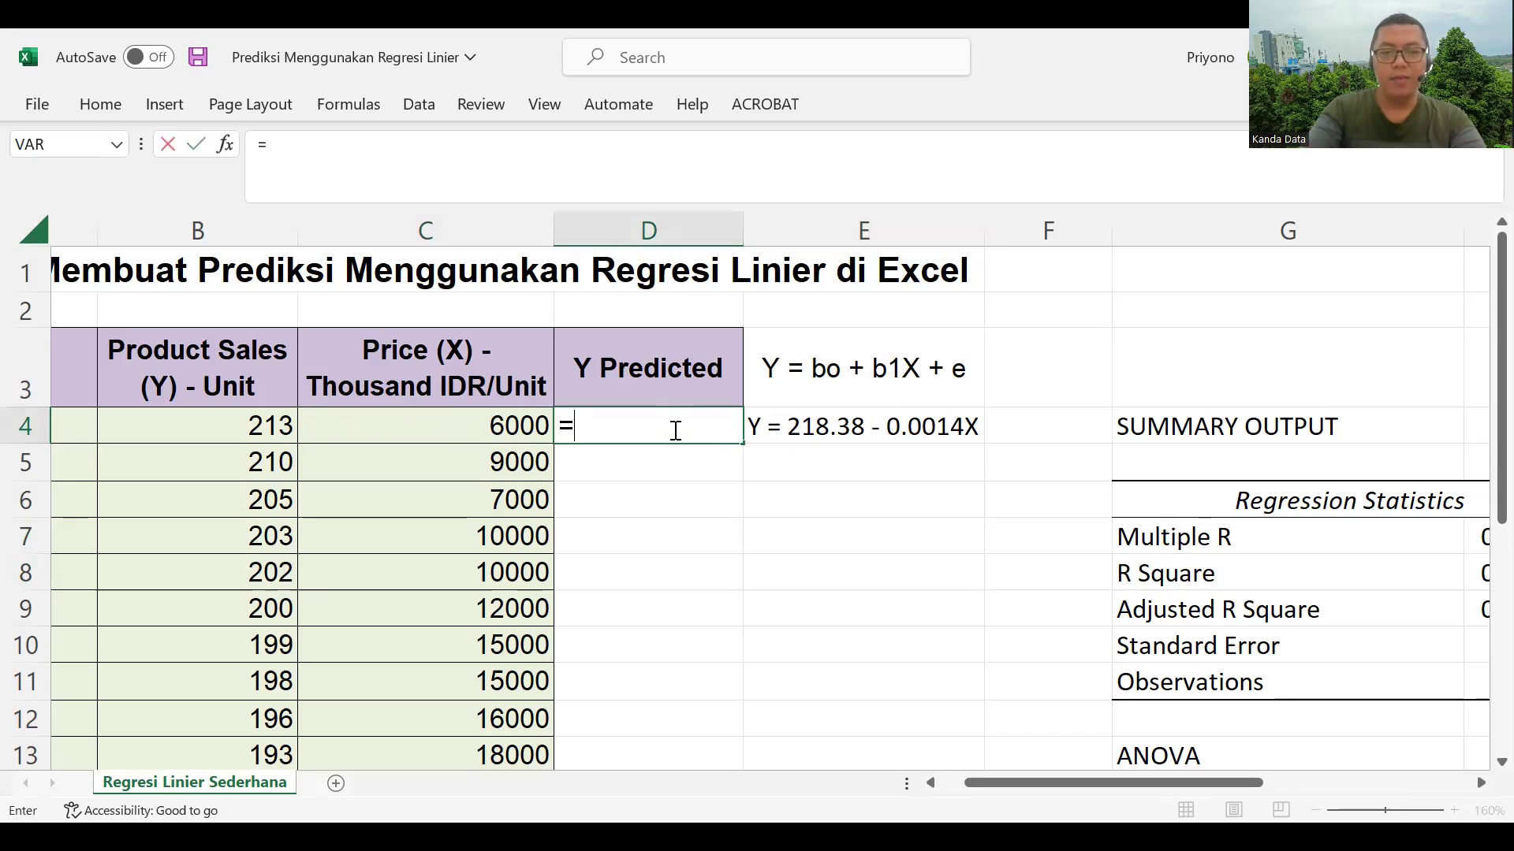
scroll(683, 439, down, 4)
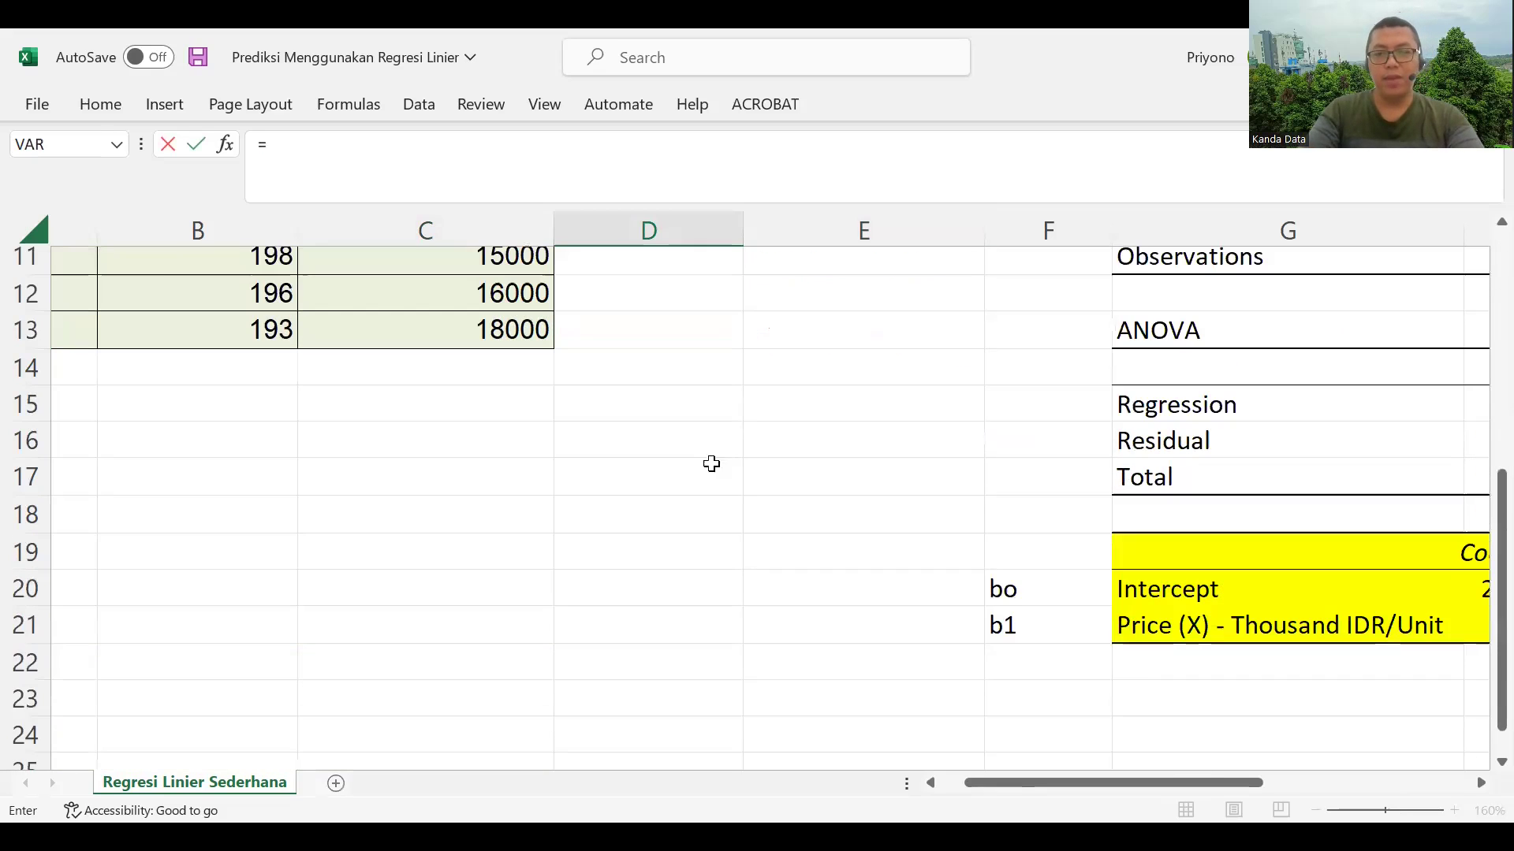
scroll(1194, 742, right, 1)
scroll(1194, 743, right, 3)
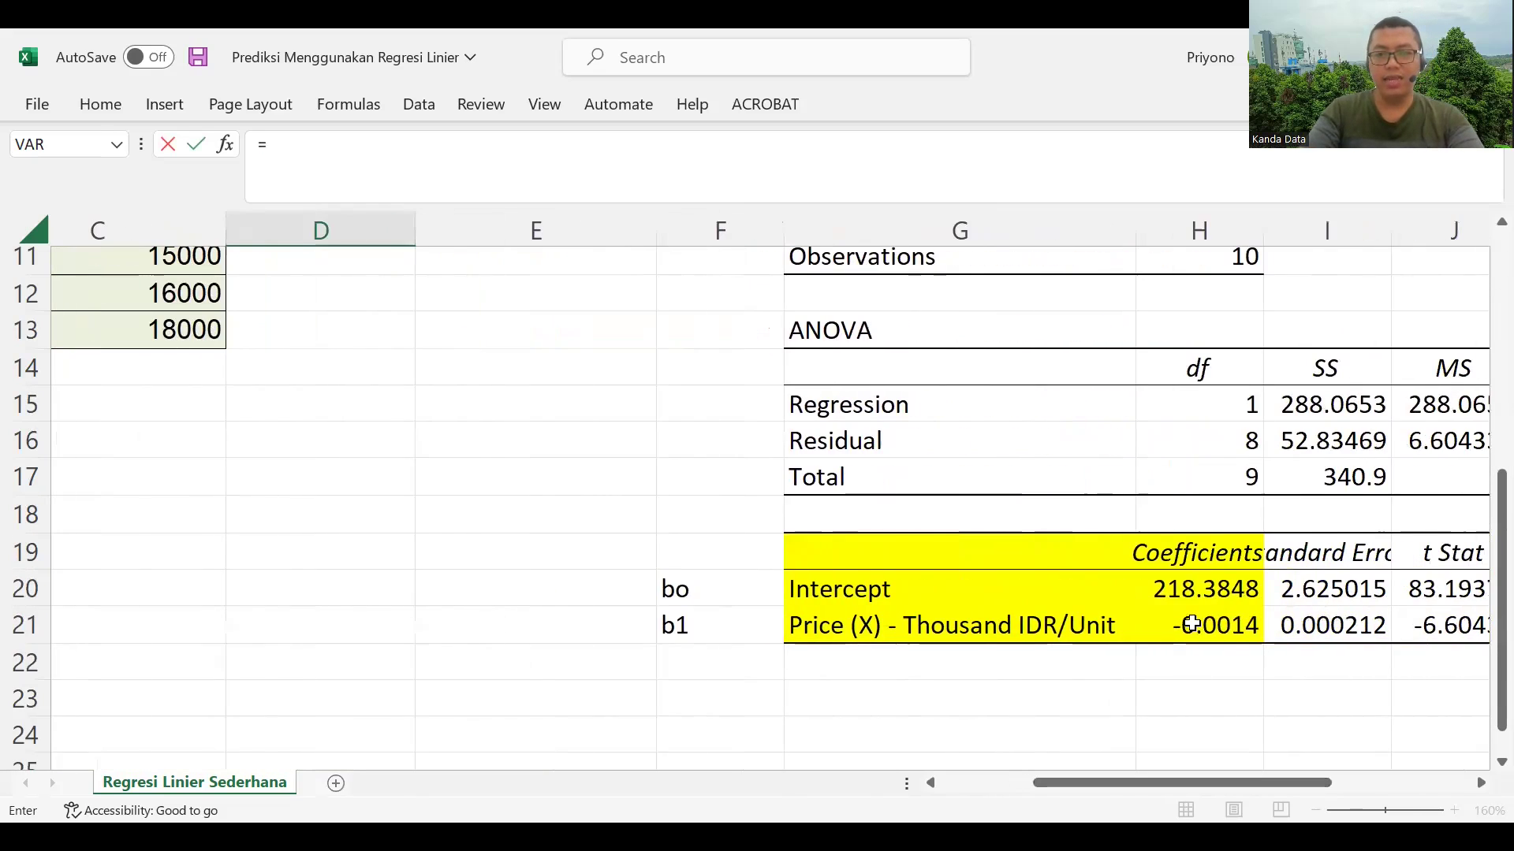
click(1187, 592)
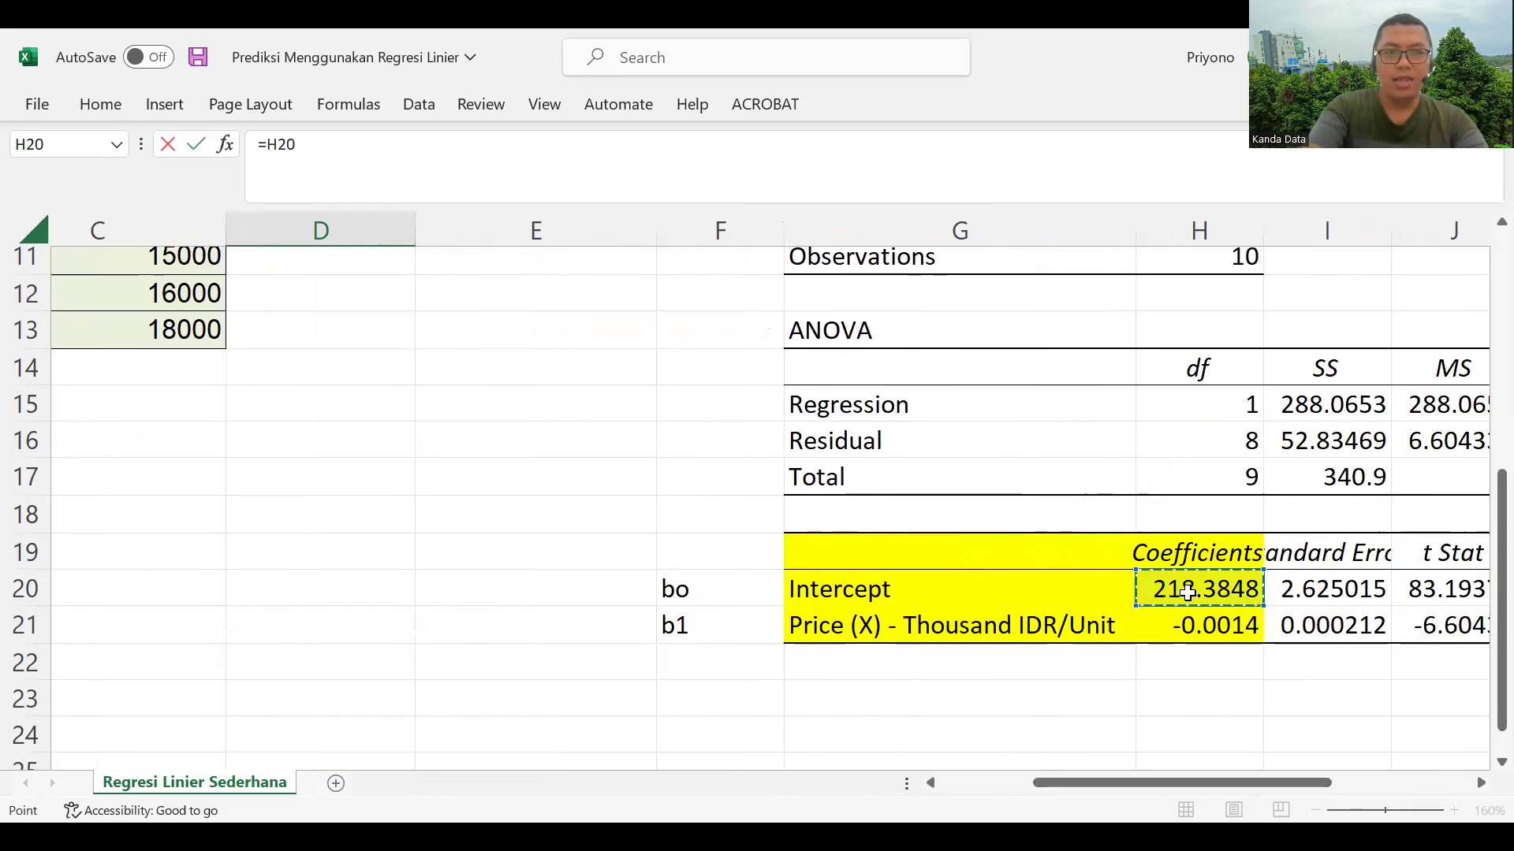
text(+()
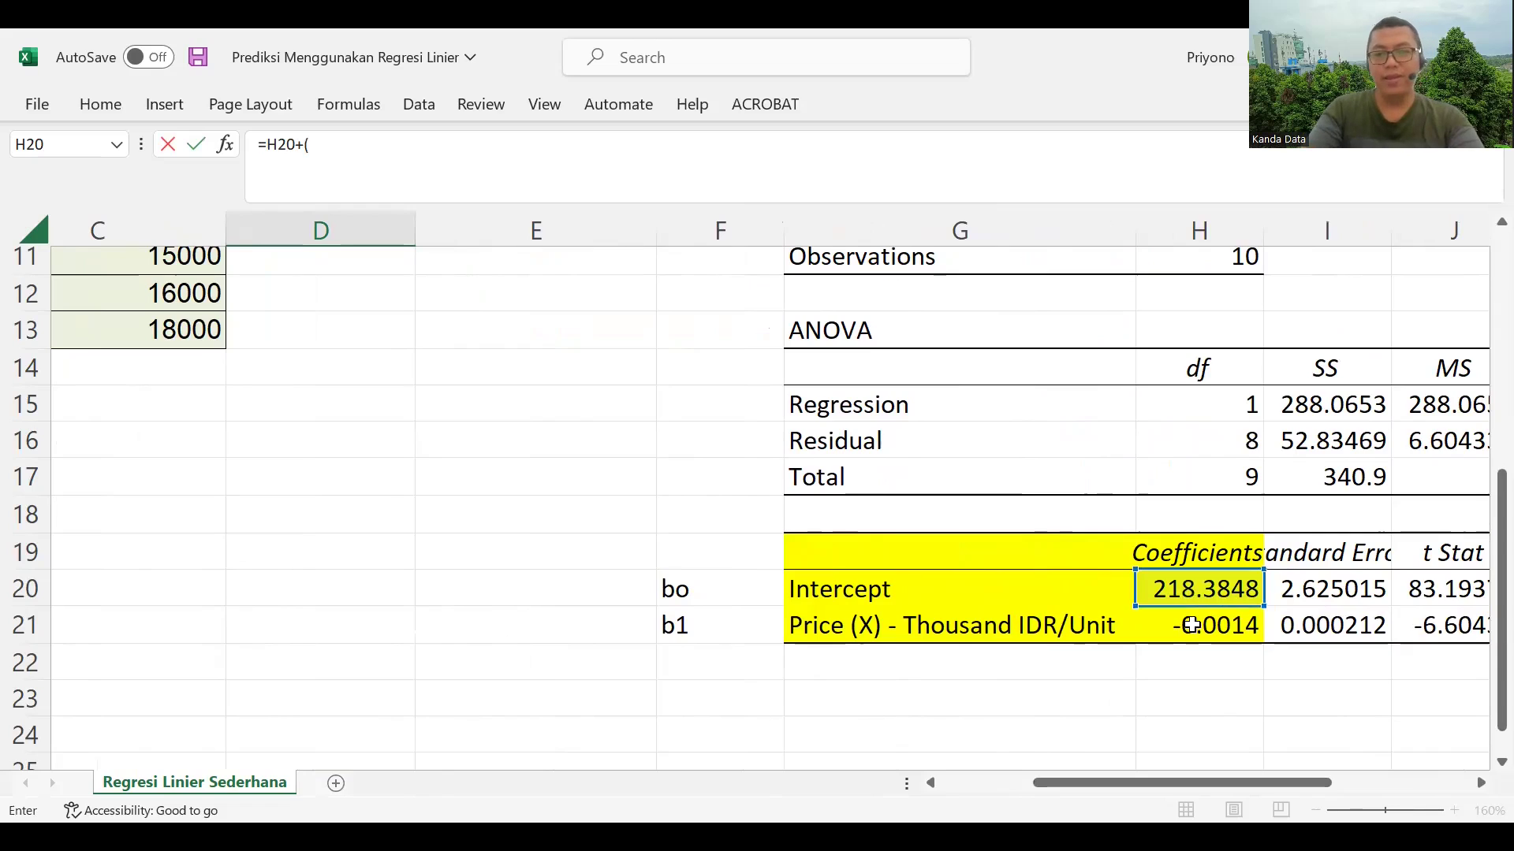
click(1191, 626)
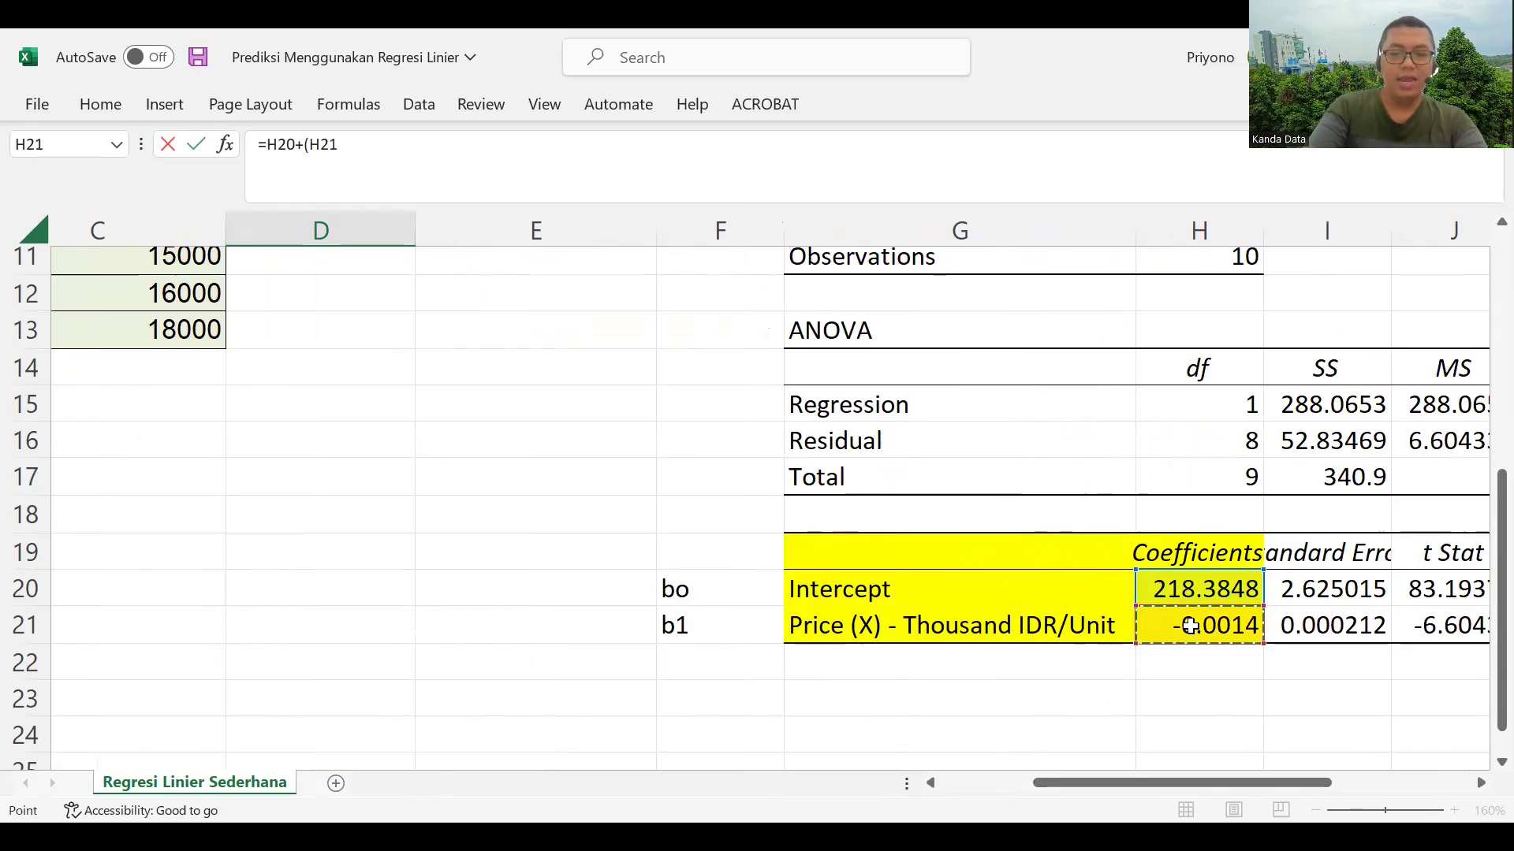
text(*)
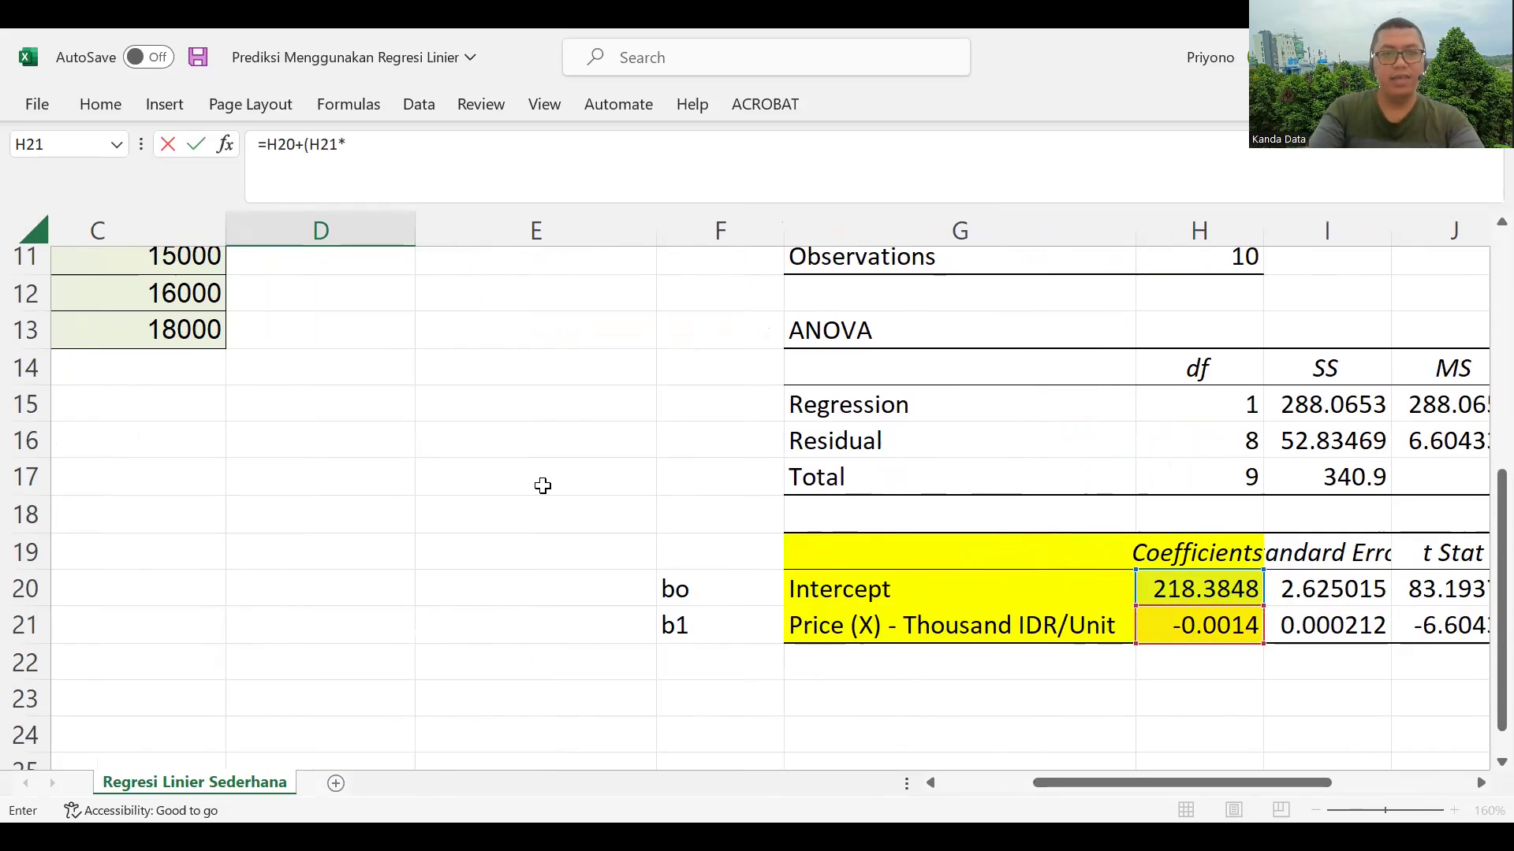
scroll(542, 486, up, 3)
scroll(346, 482, up, 1)
click(173, 426)
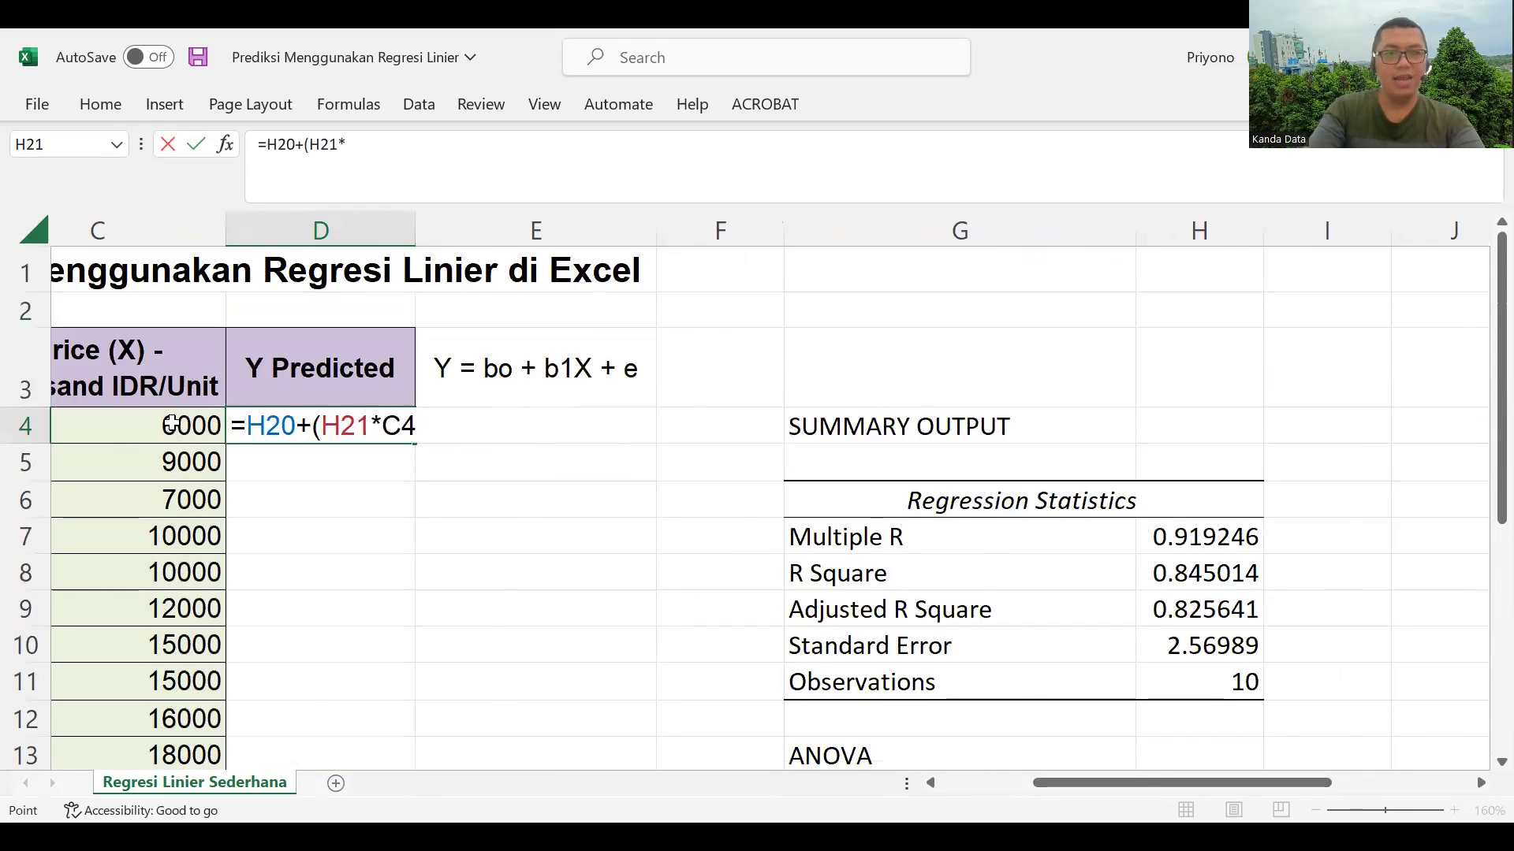
text())
key(Return)
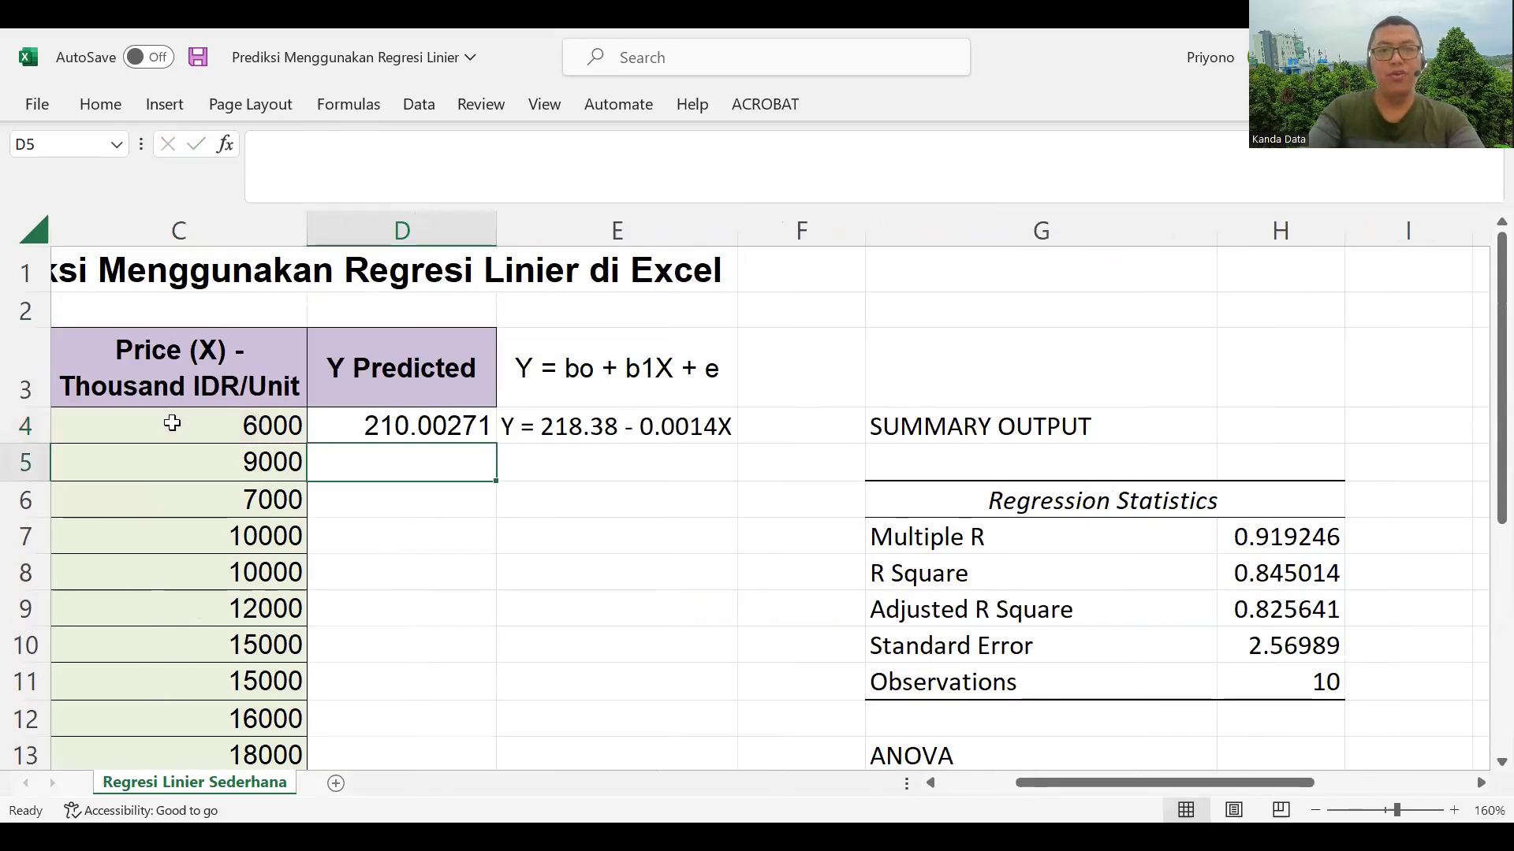
Review the D4 prediction formula against the fitted equation in E4 and the highlighted coefficients in the regression output
click(411, 421)
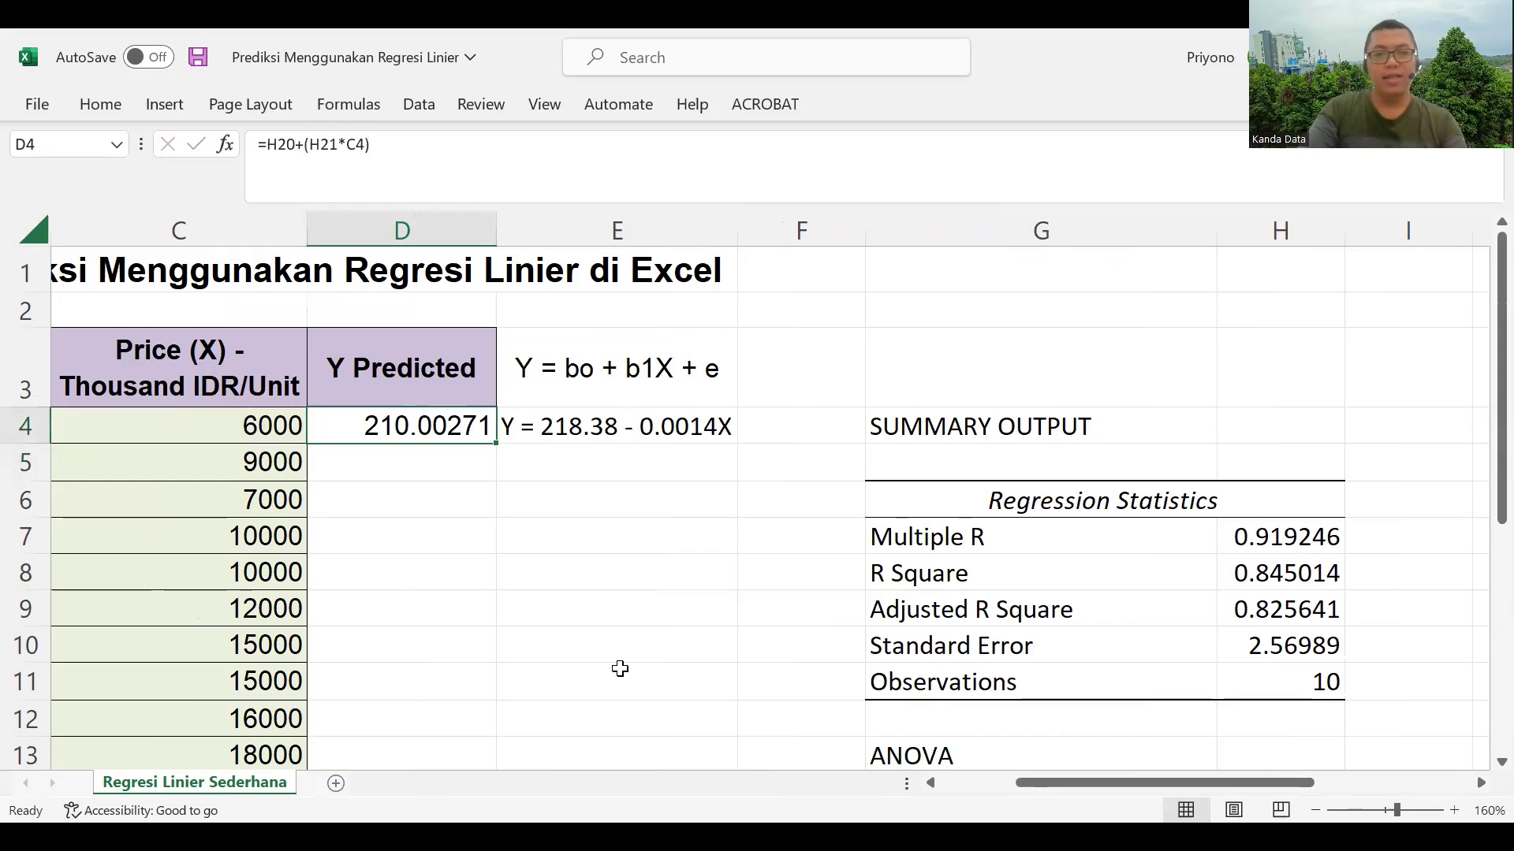
scroll(619, 669, left, 3)
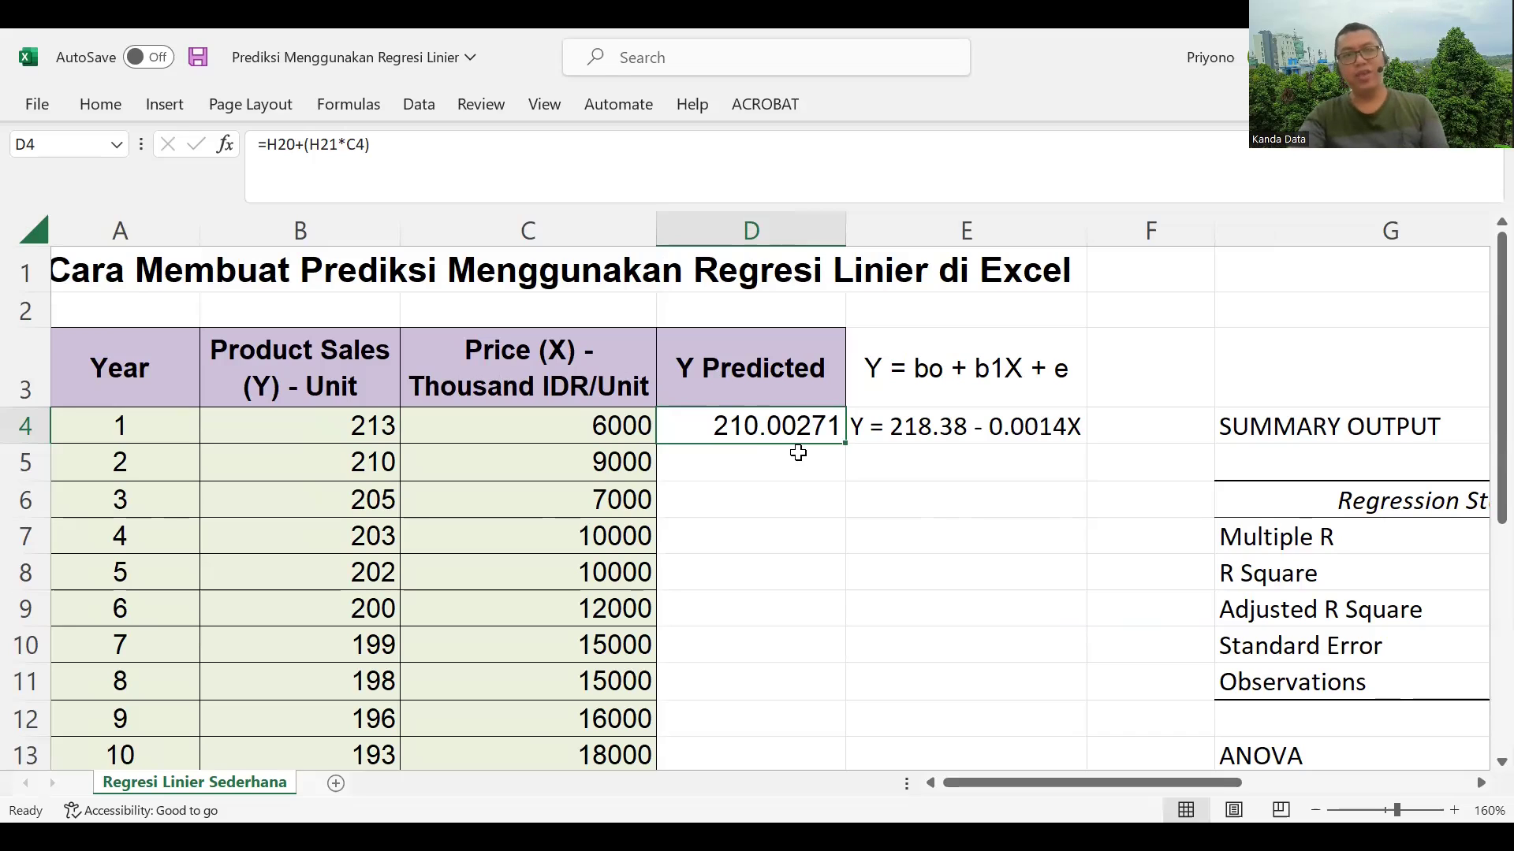
click(956, 426)
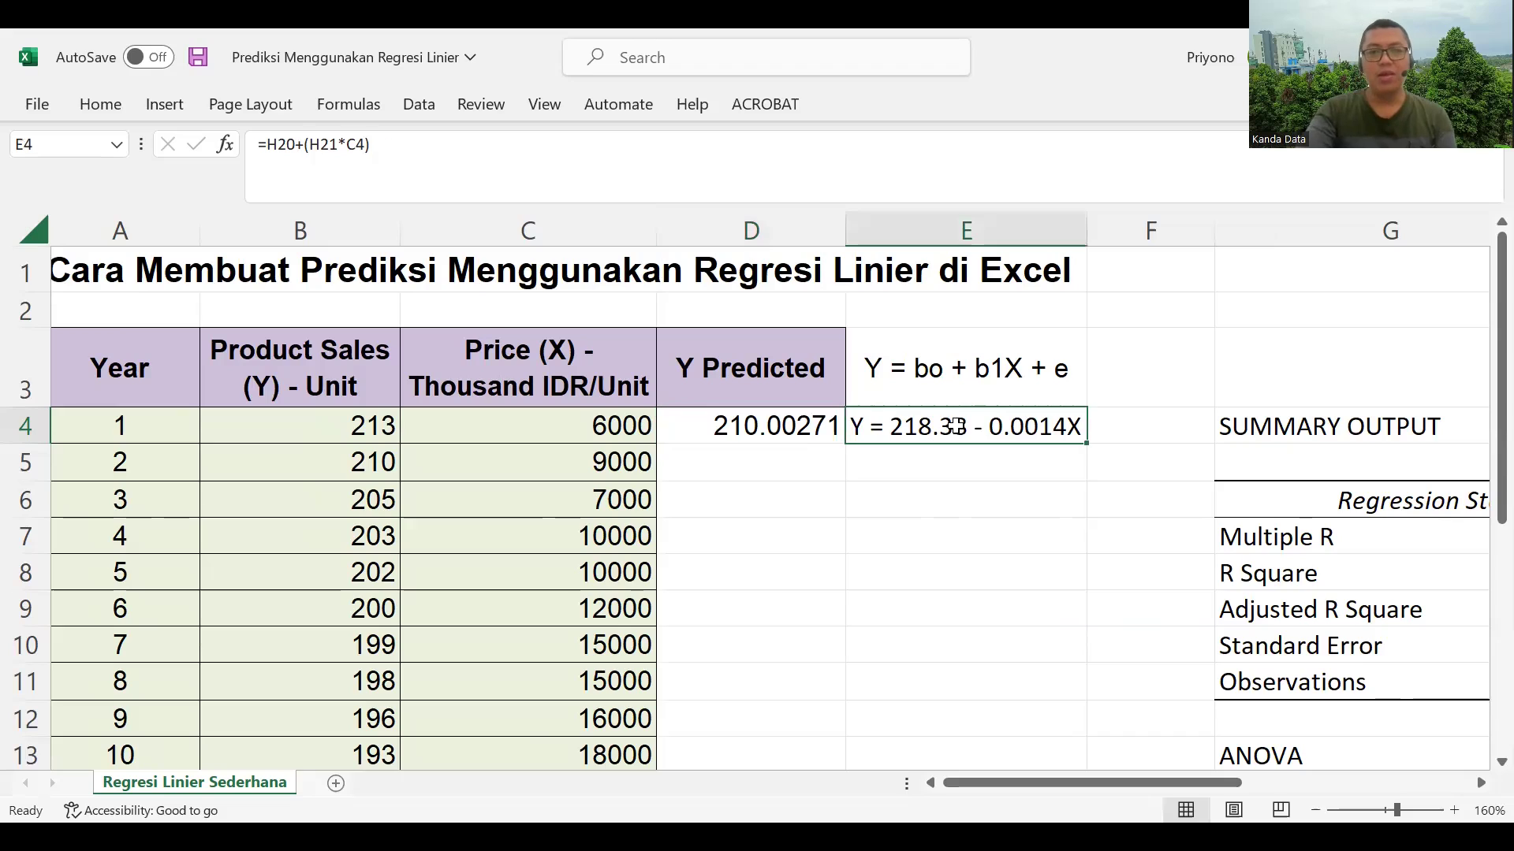
click(788, 428)
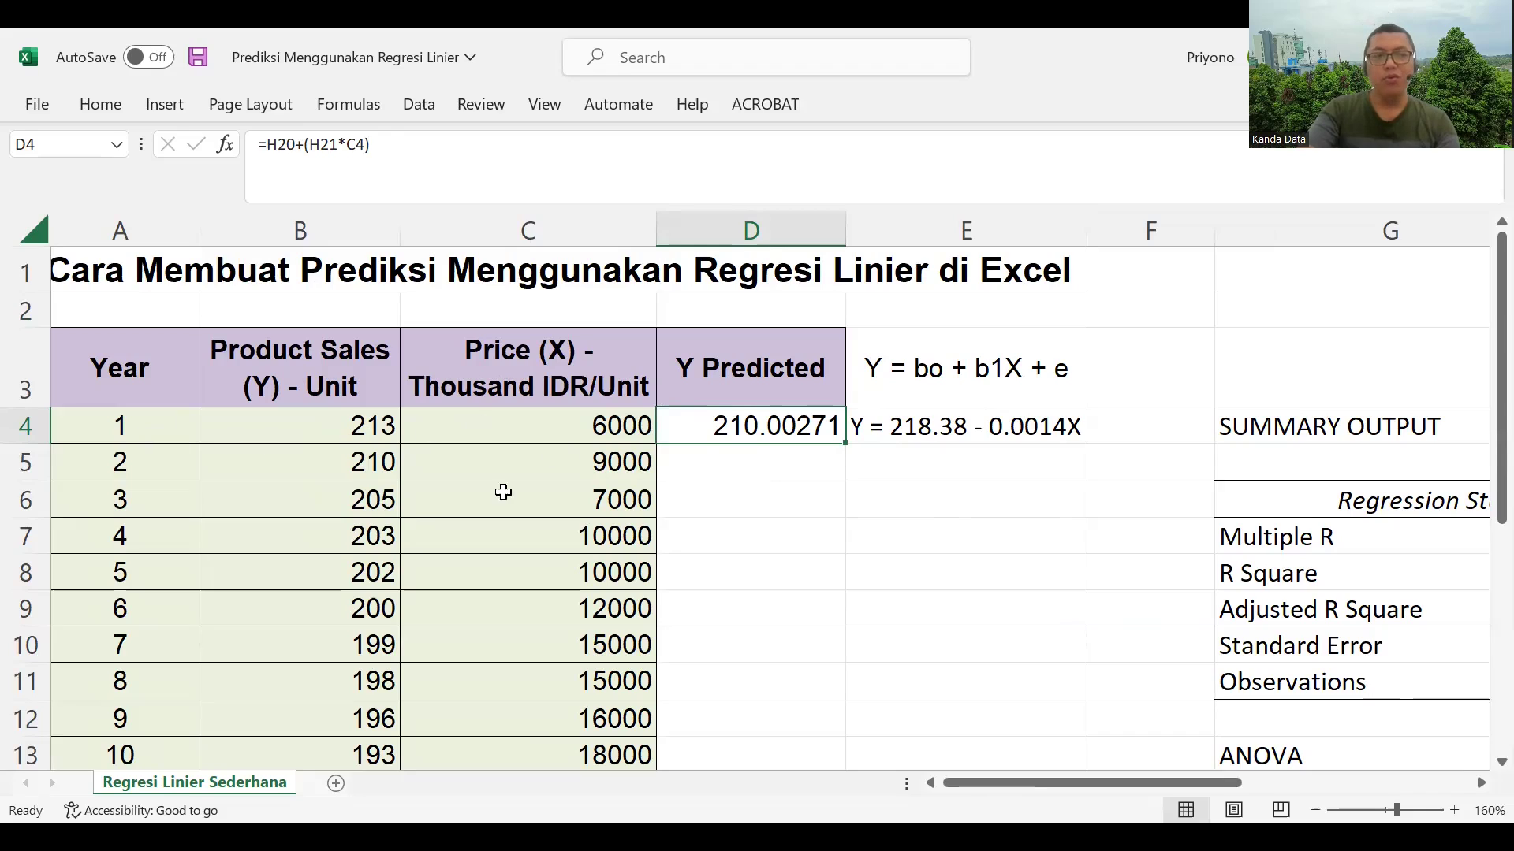
scroll(235, 504, down, 1)
scroll(235, 504, up, 1)
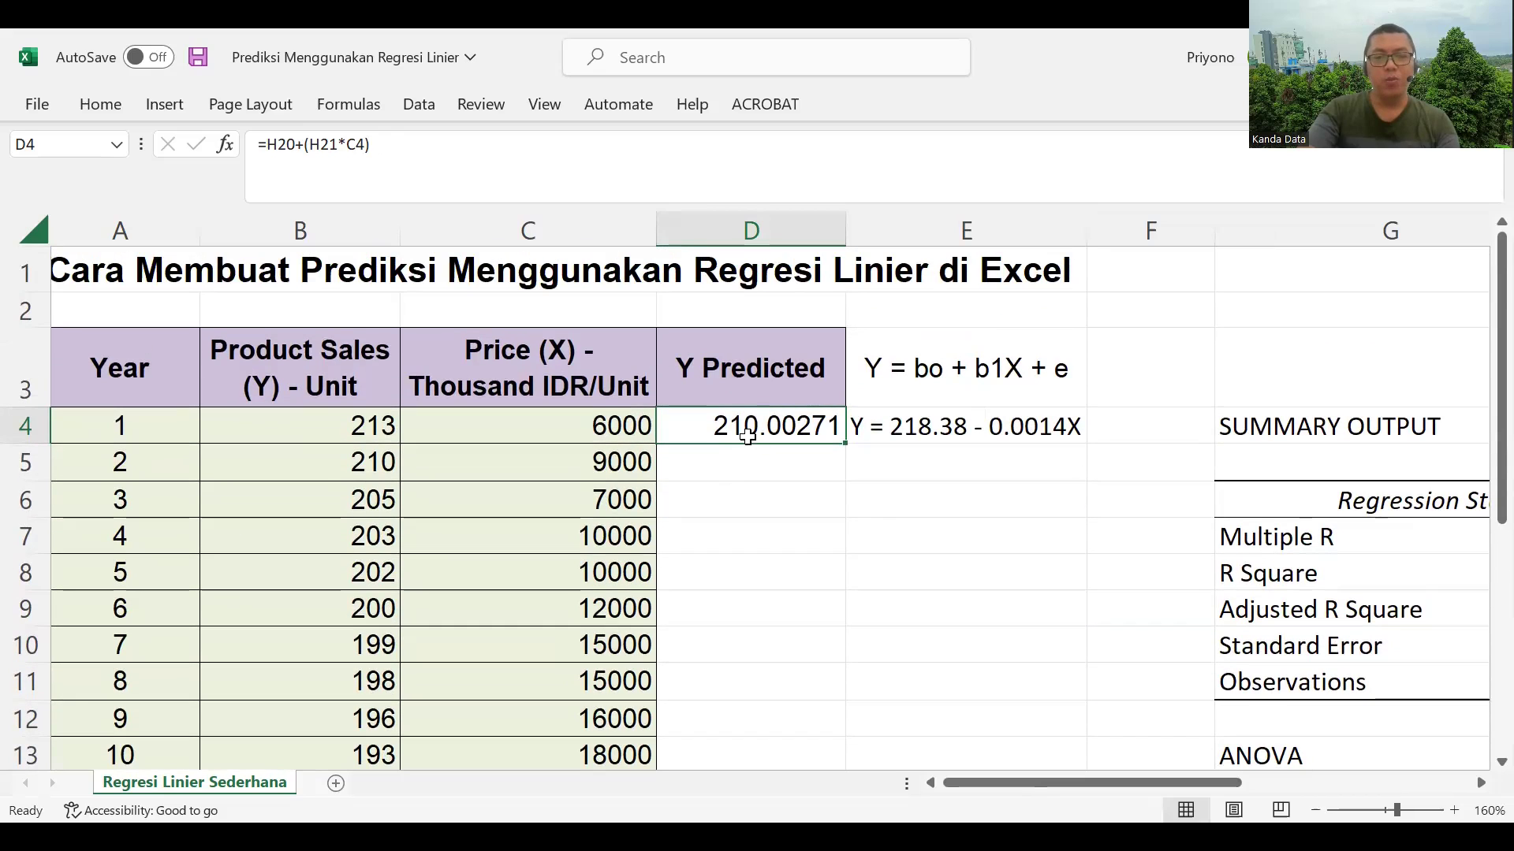
scroll(838, 567, right, 4)
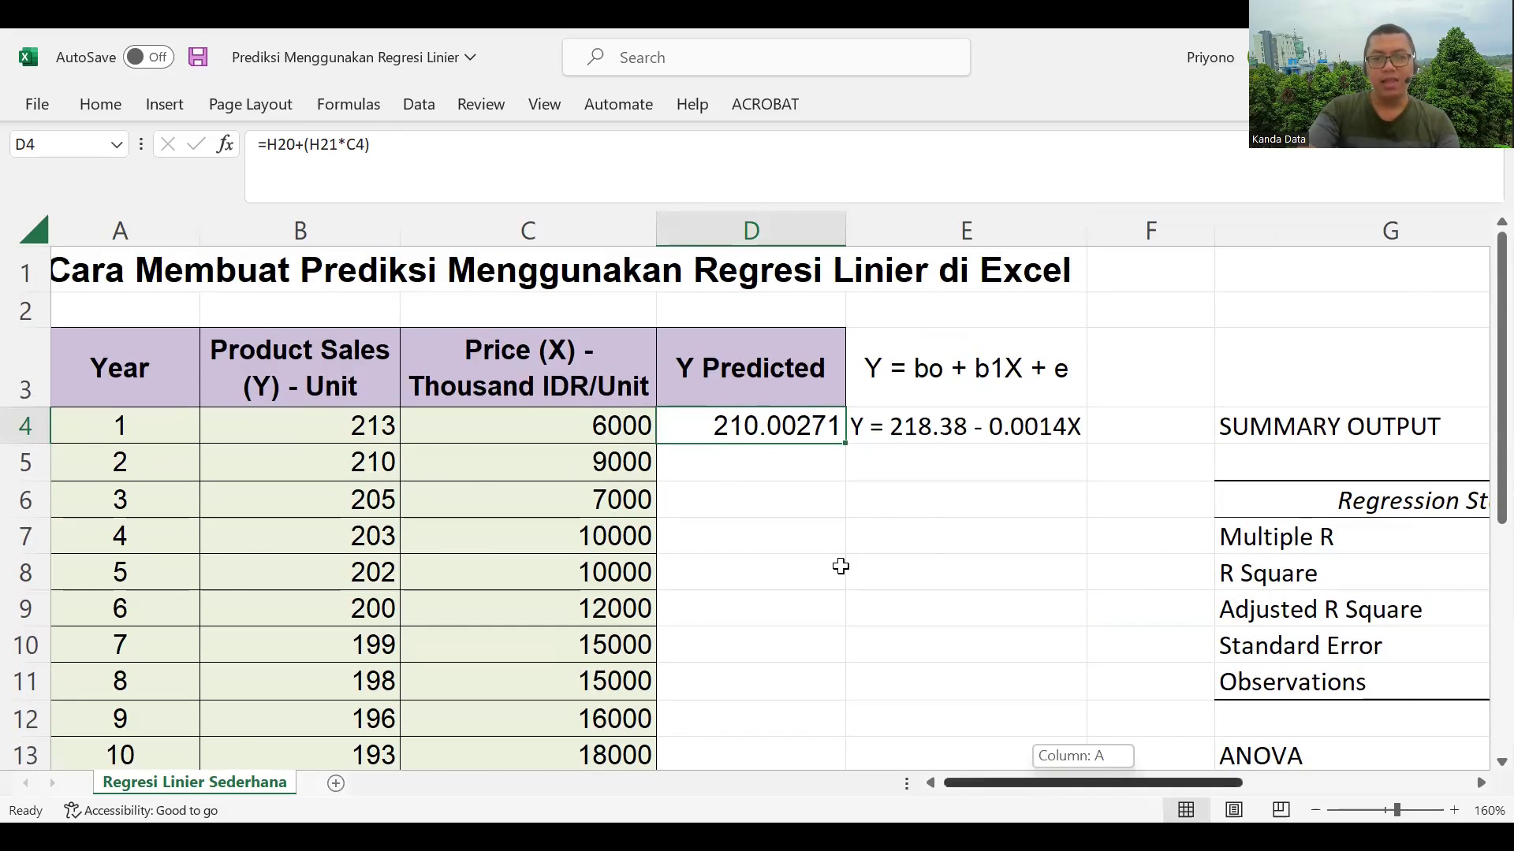
scroll(838, 567, down, 3)
scroll(1190, 651, down, 1)
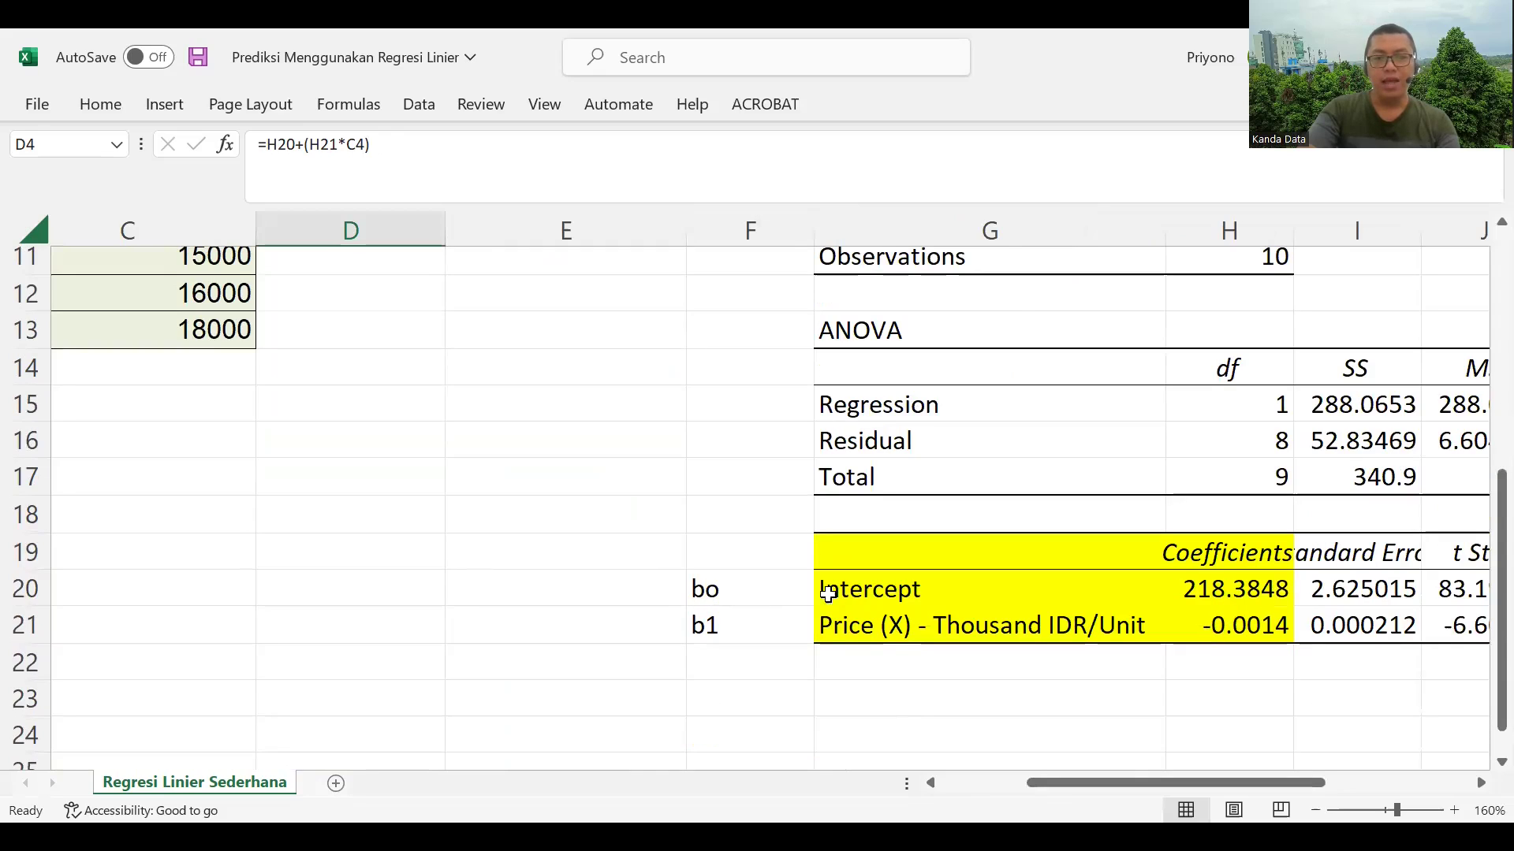
scroll(1185, 664, left, 2)
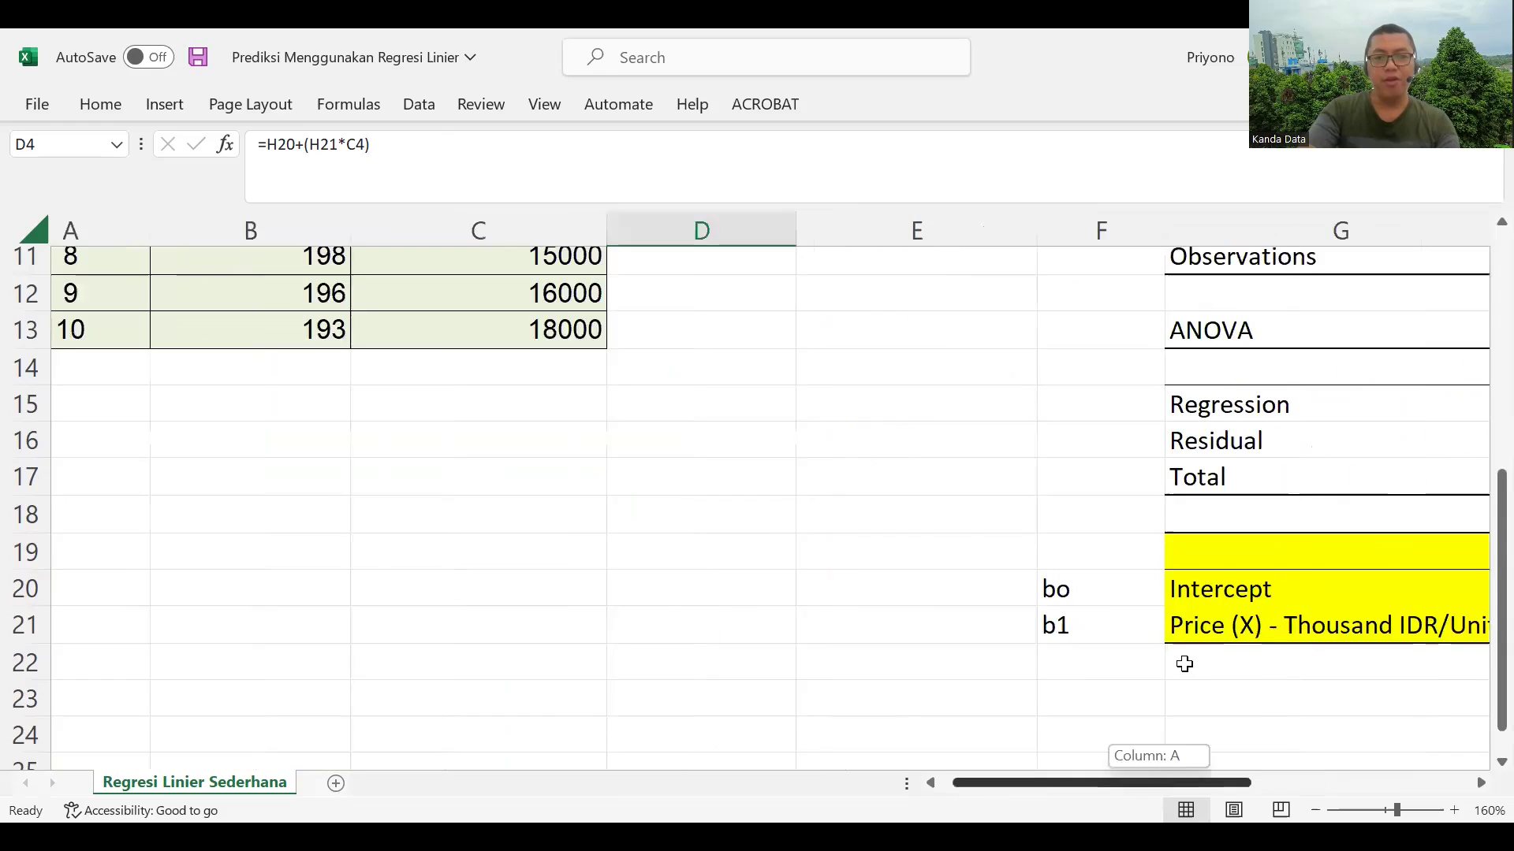
scroll(1185, 663, up, 4)
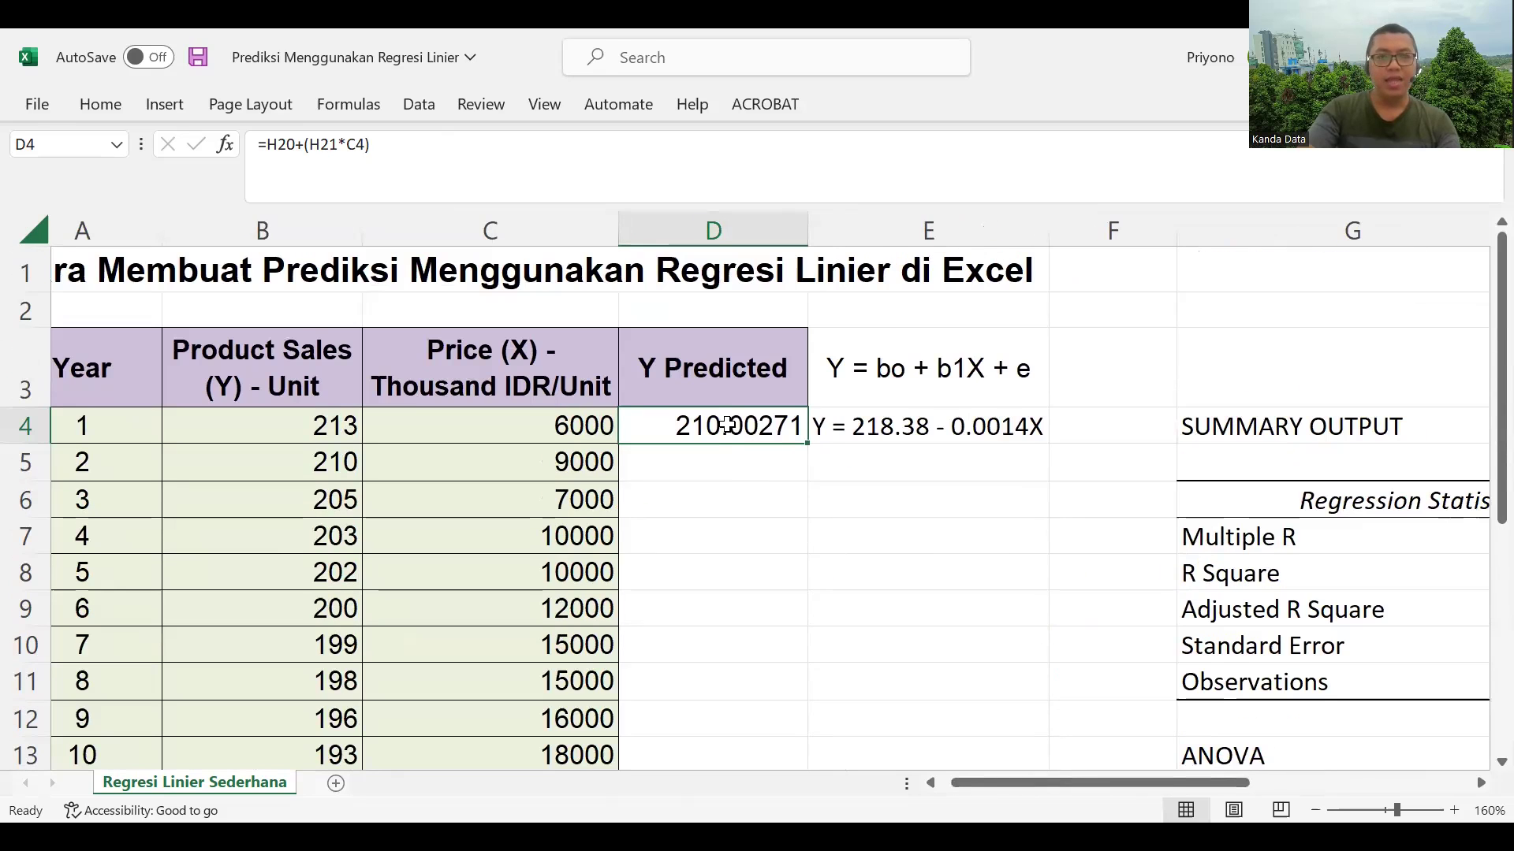
Make both coefficient references in the D4 formula absolute, giving =$H$20+($H$21*C4)
double_click(729, 426)
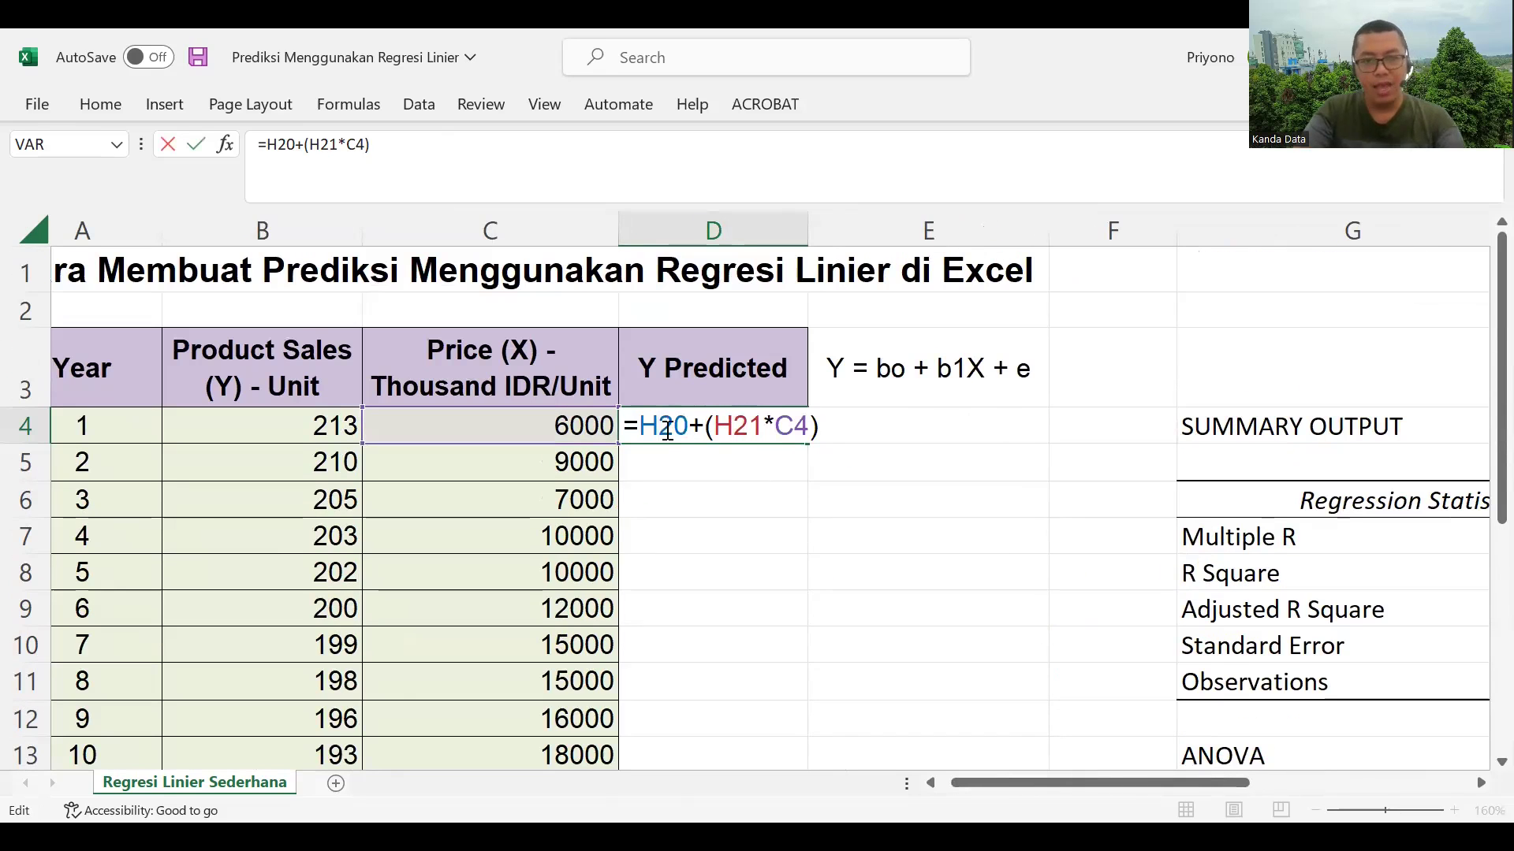
key(F4)
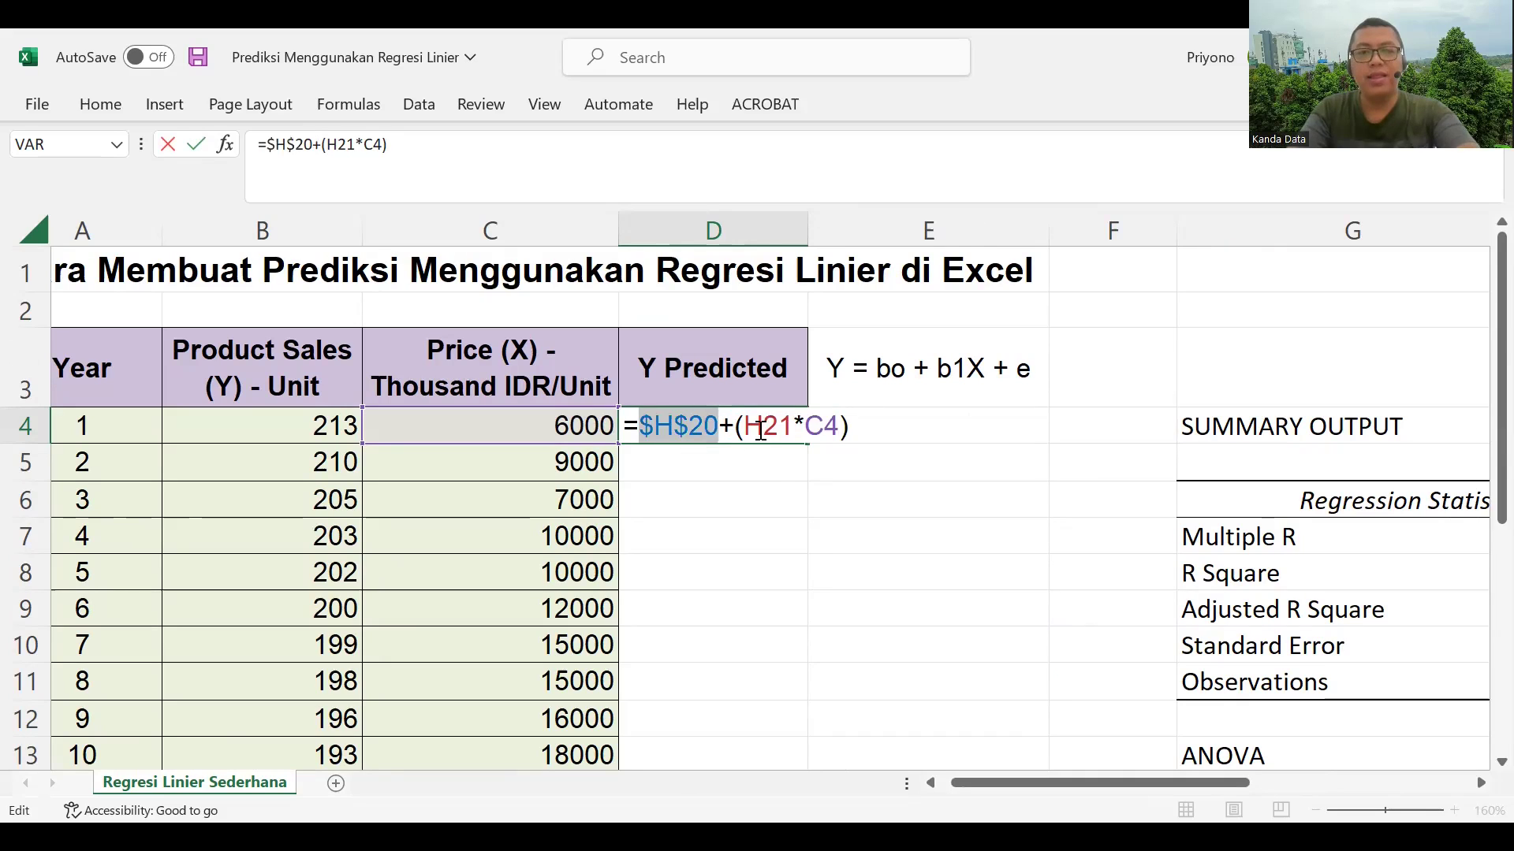
click(760, 426)
key(F4)
key(Return)
Fill the D4 prediction formula down the Y Predicted column to D13
click(763, 423)
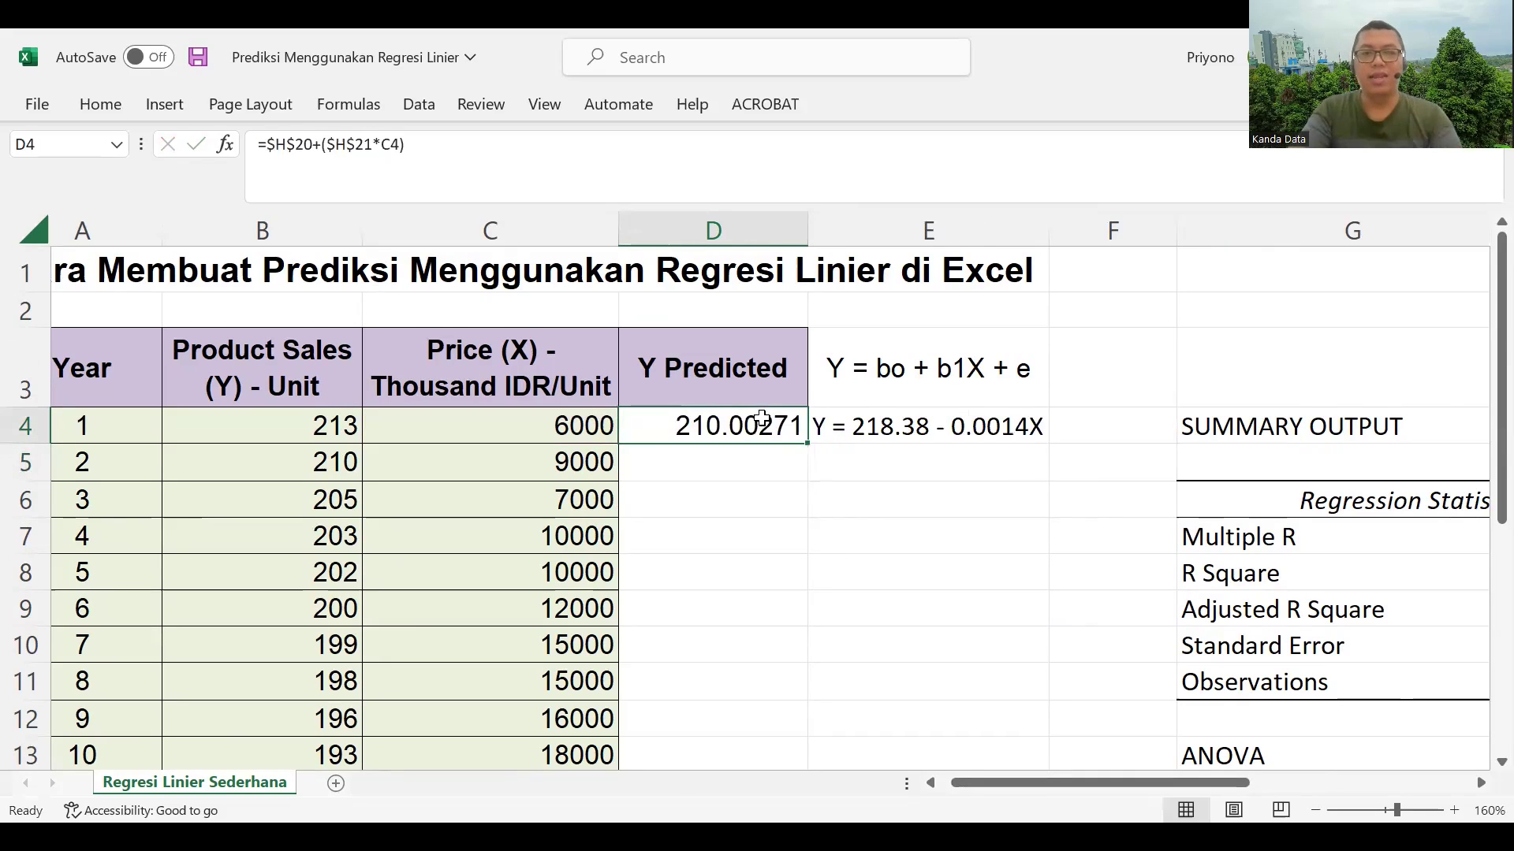
drag(808, 443, 799, 815)
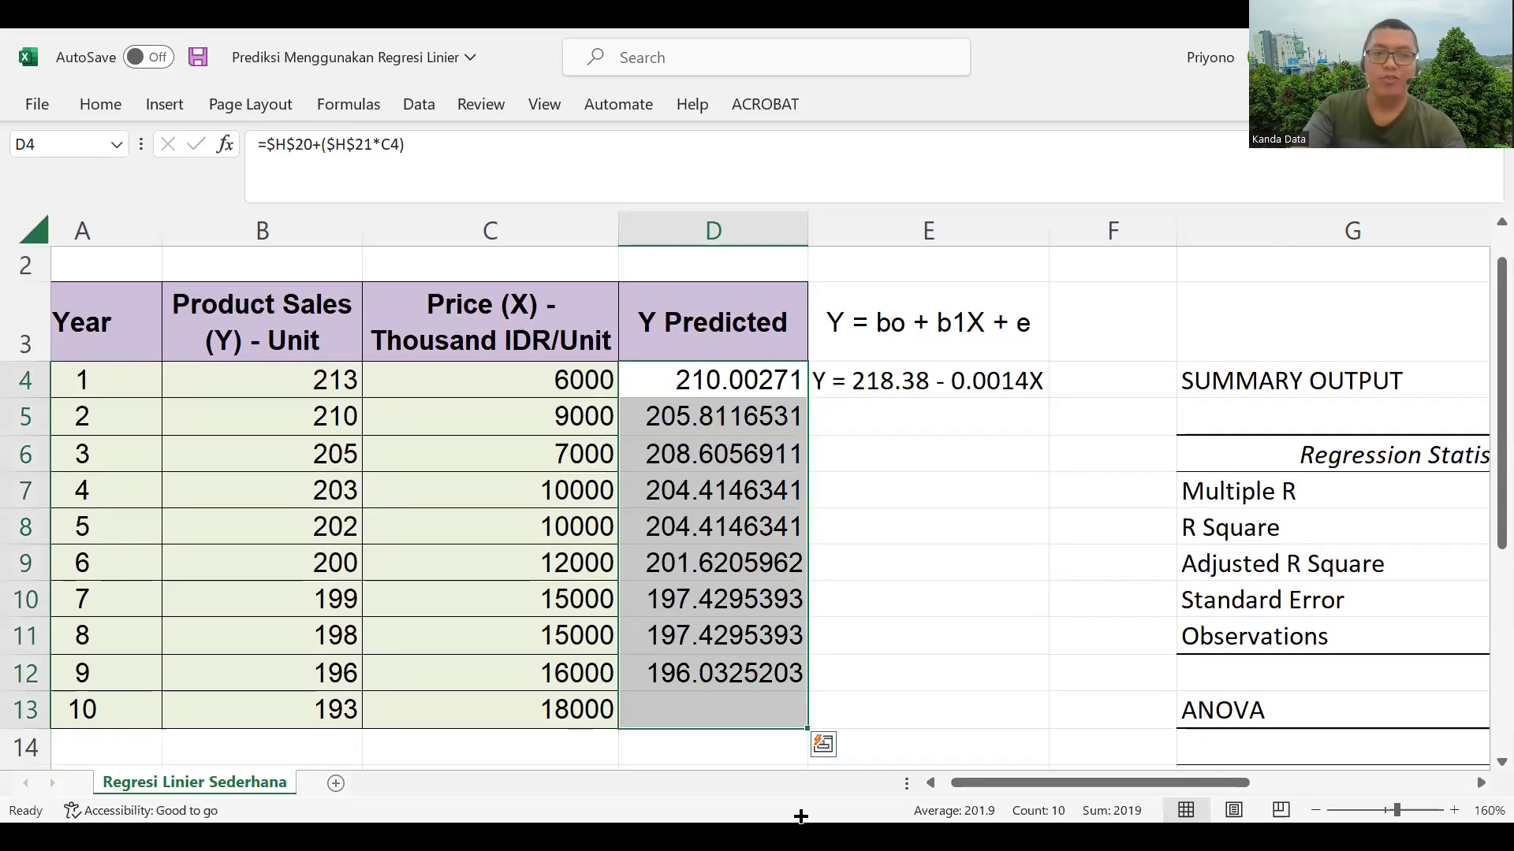
click(838, 546)
Format the predicted values in D4:D13 to show two decimal places
drag(740, 380, 733, 711)
click(85, 106)
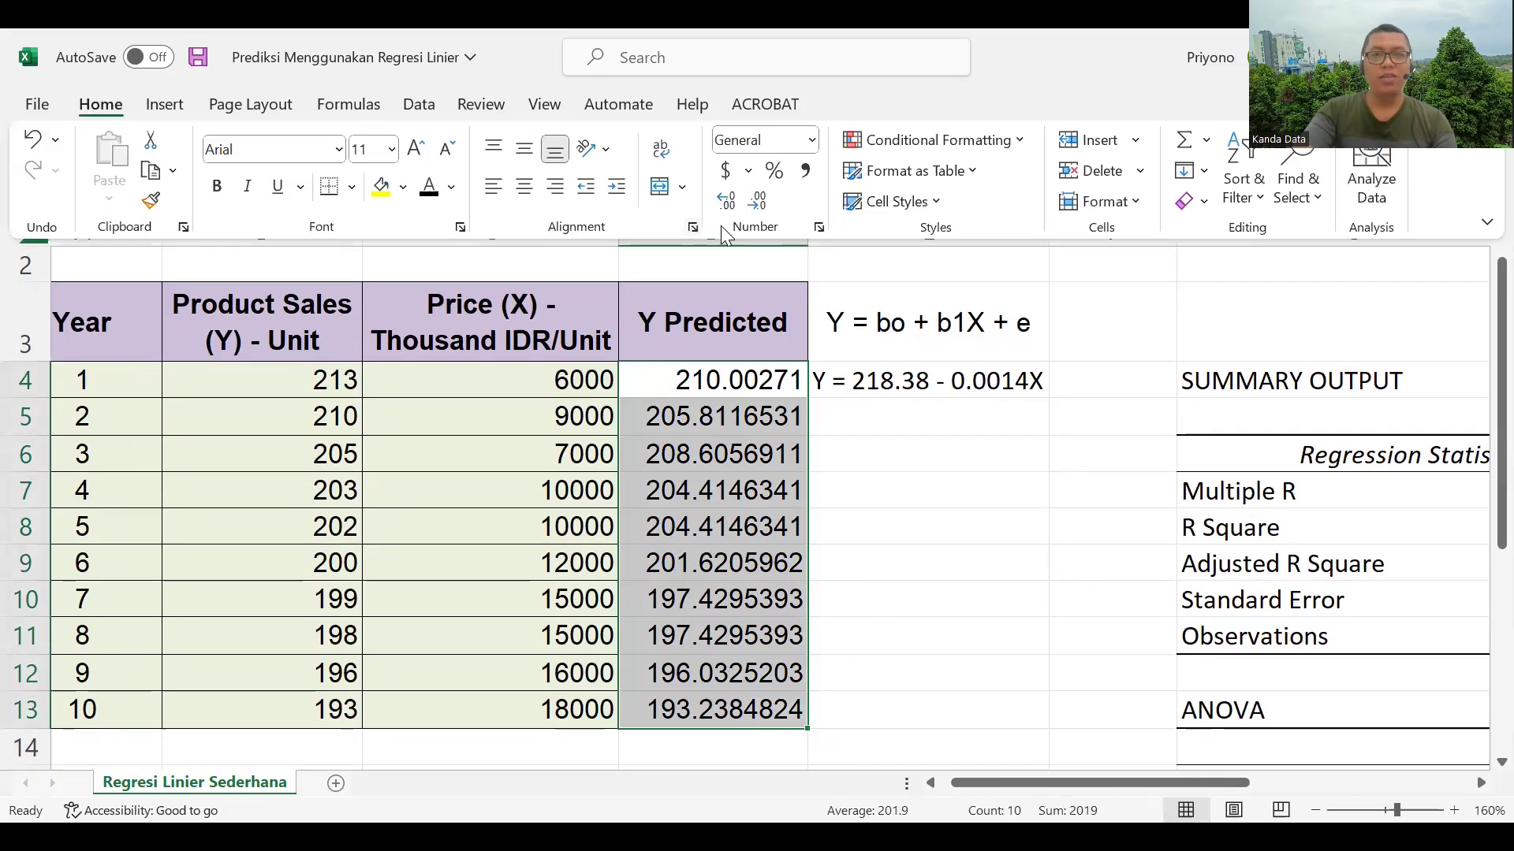
click(730, 202)
click(729, 202)
click(730, 202)
click(729, 202)
click(730, 202)
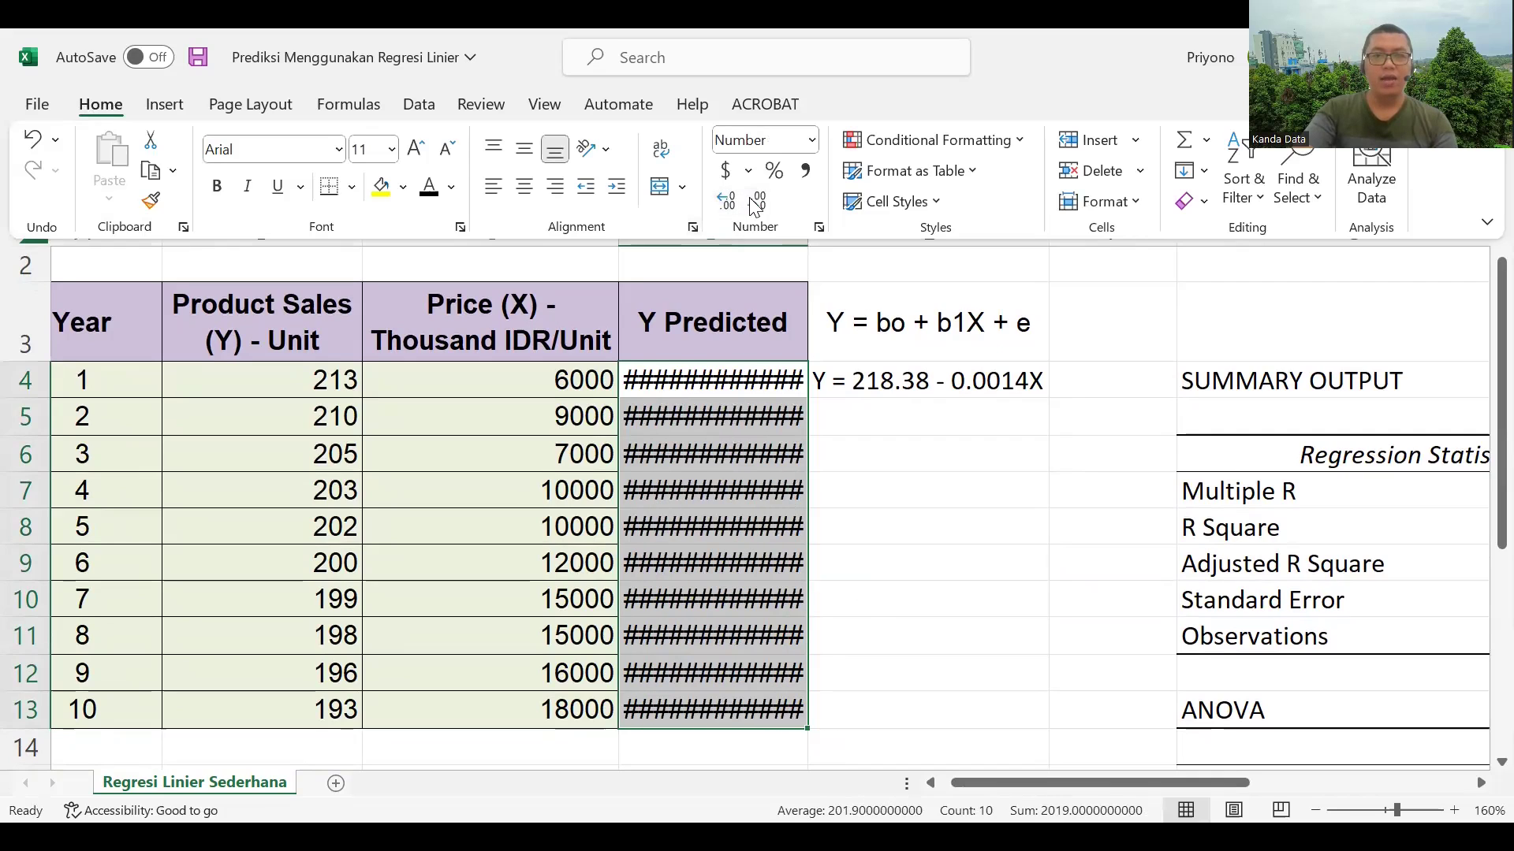
click(758, 202)
click(758, 202)
click(757, 202)
click(758, 202)
click(758, 202)
click(758, 201)
click(757, 202)
click(758, 202)
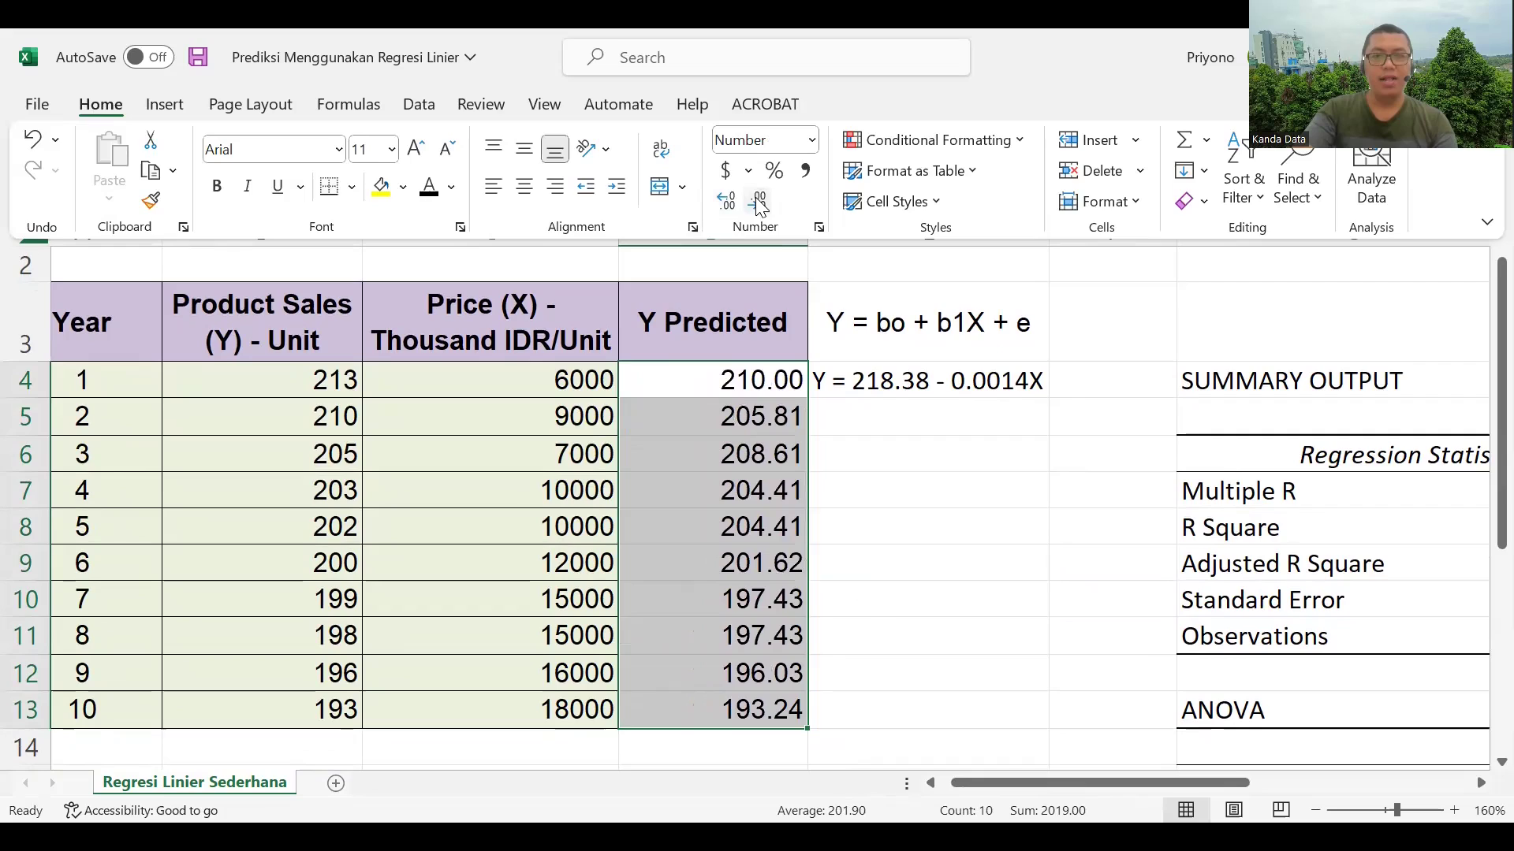
click(781, 636)
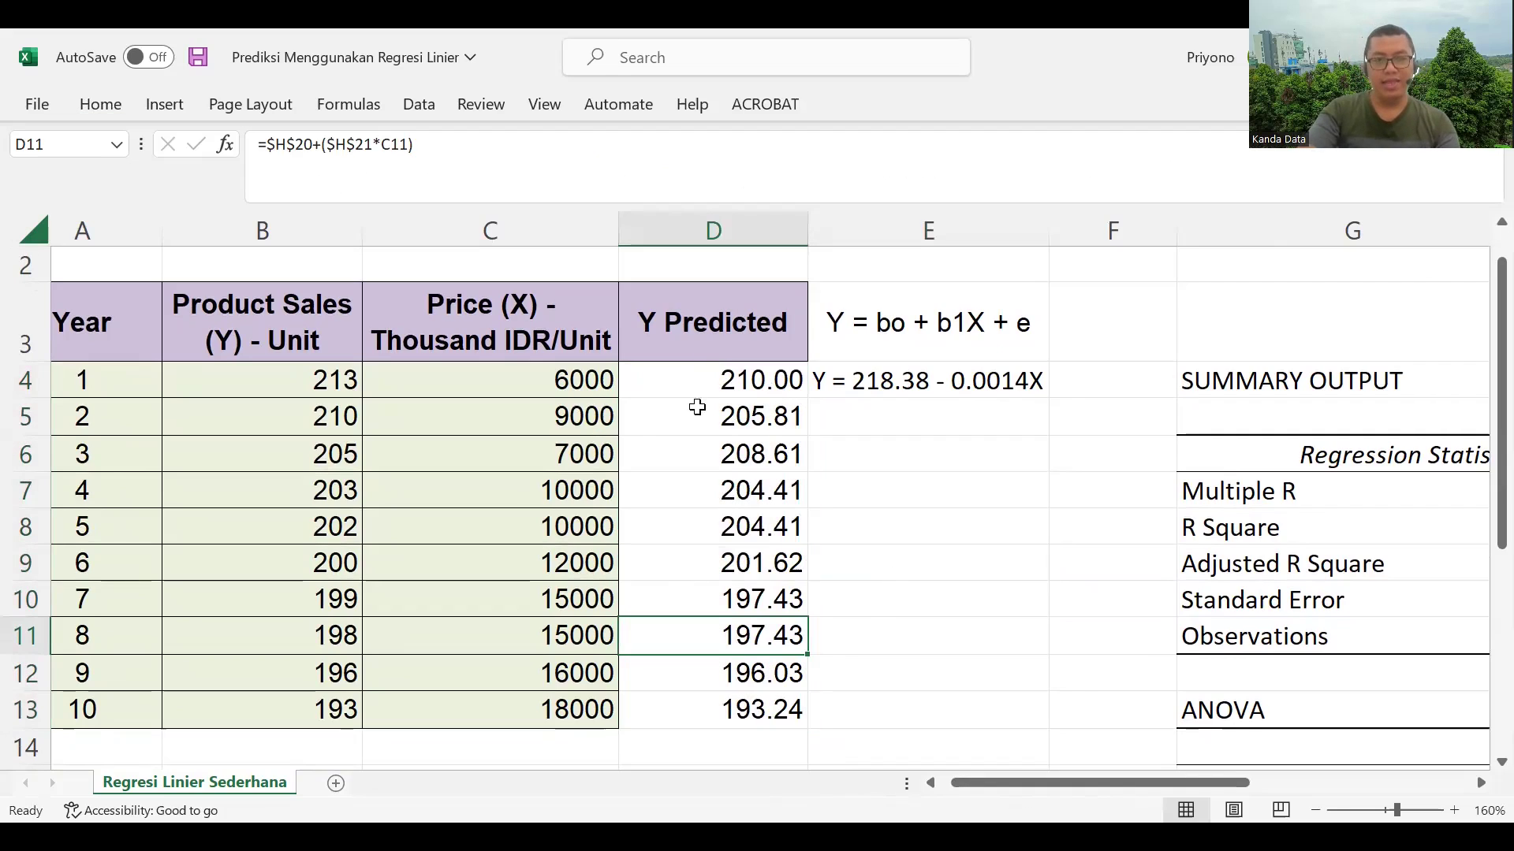
Examine the fitted equation in E4, the R Square value, and the P-value of the Price coefficient in the regression output
click(850, 381)
scroll(1004, 554, right, 2)
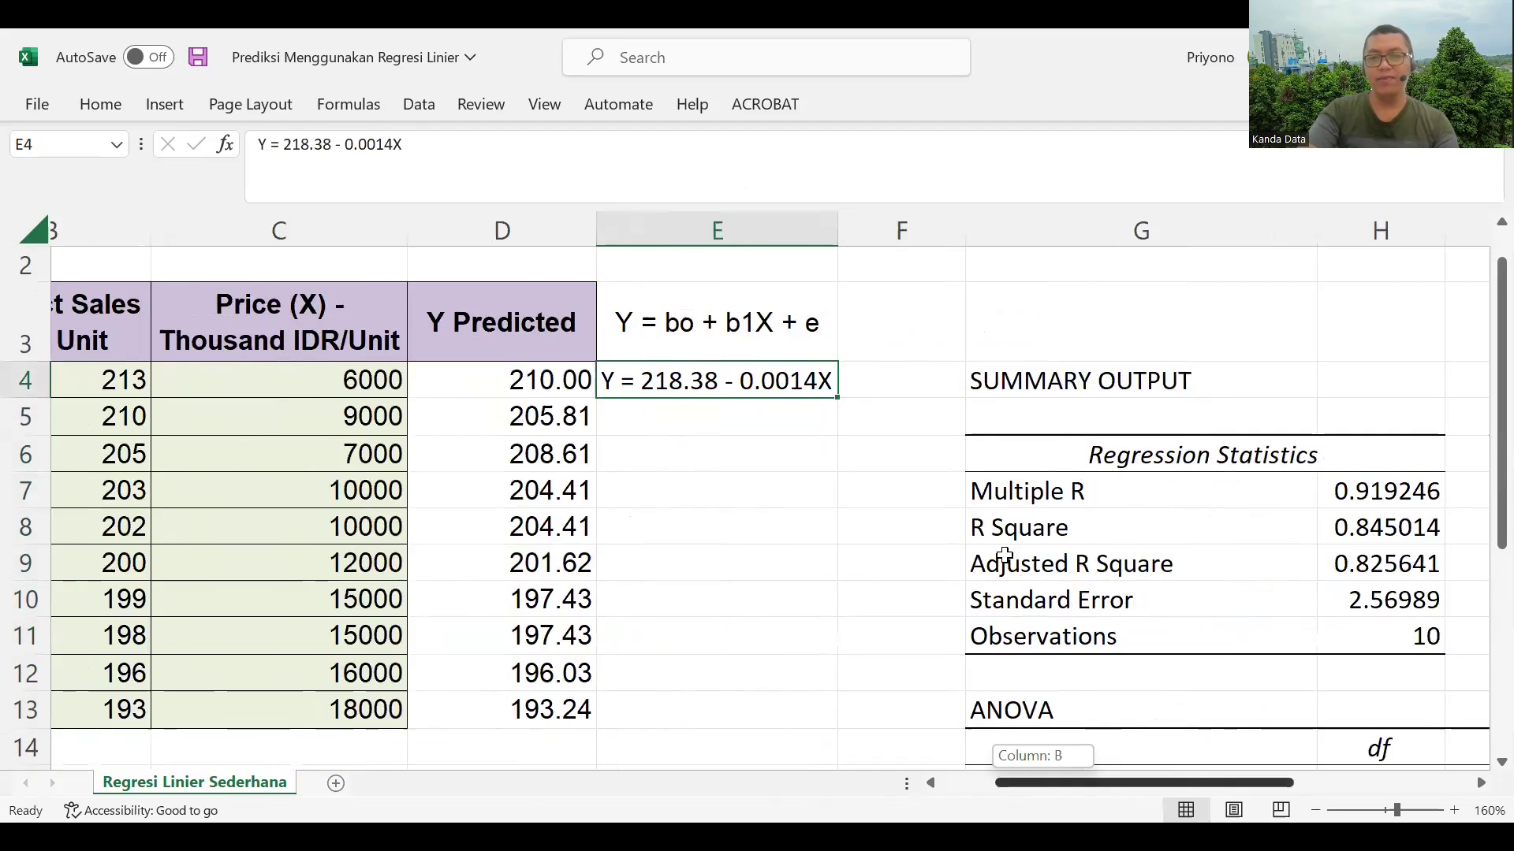
scroll(1003, 554, right, 2)
scroll(1185, 740, down, 2)
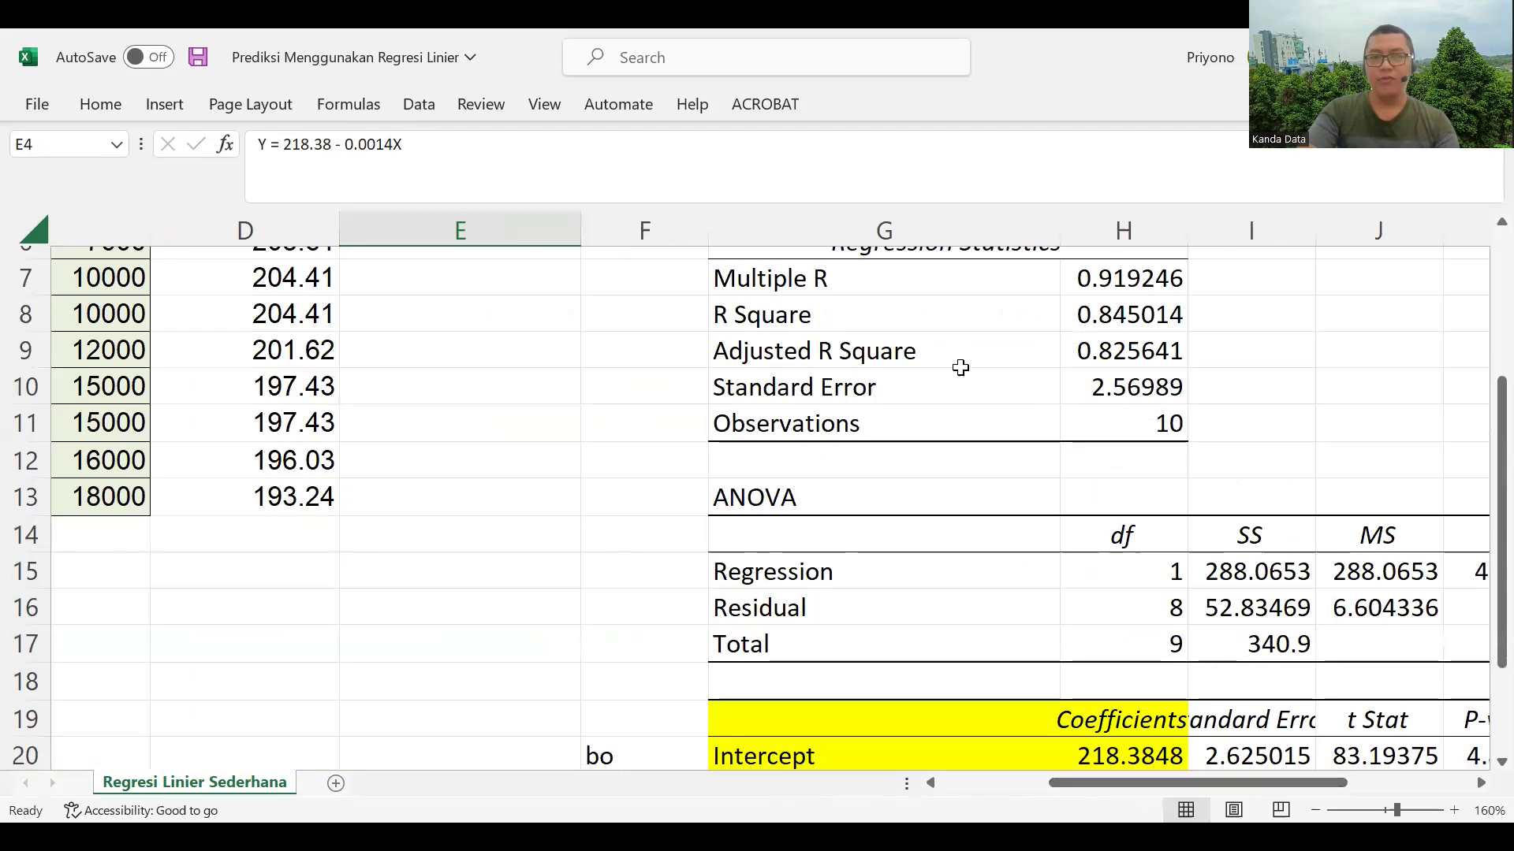
click(1103, 325)
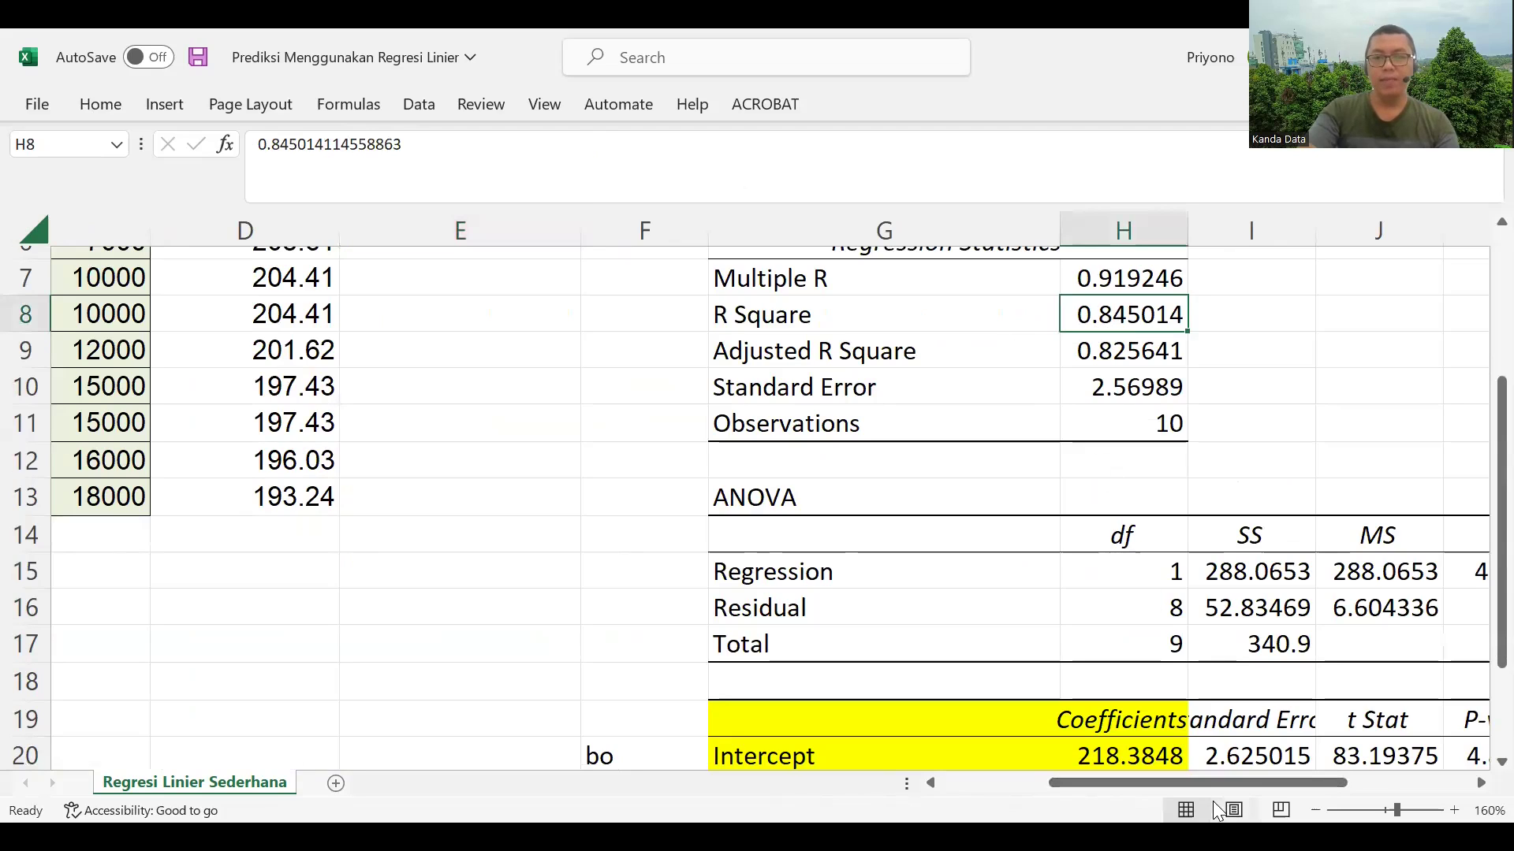
scroll(1203, 779, right, 1)
scroll(1270, 743, down, 3)
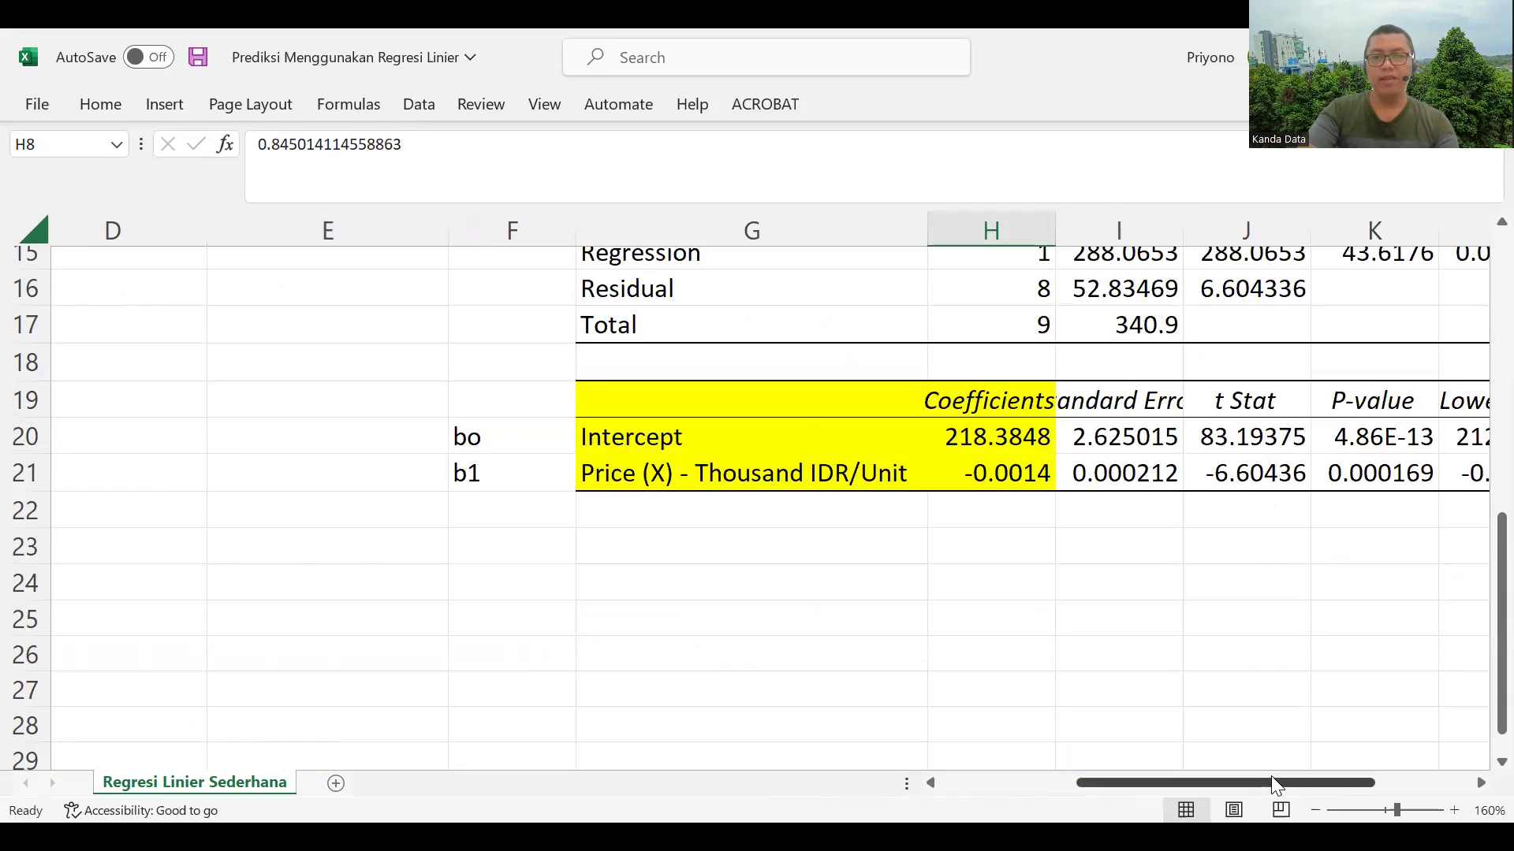
drag(1275, 785, 1319, 784)
click(1159, 484)
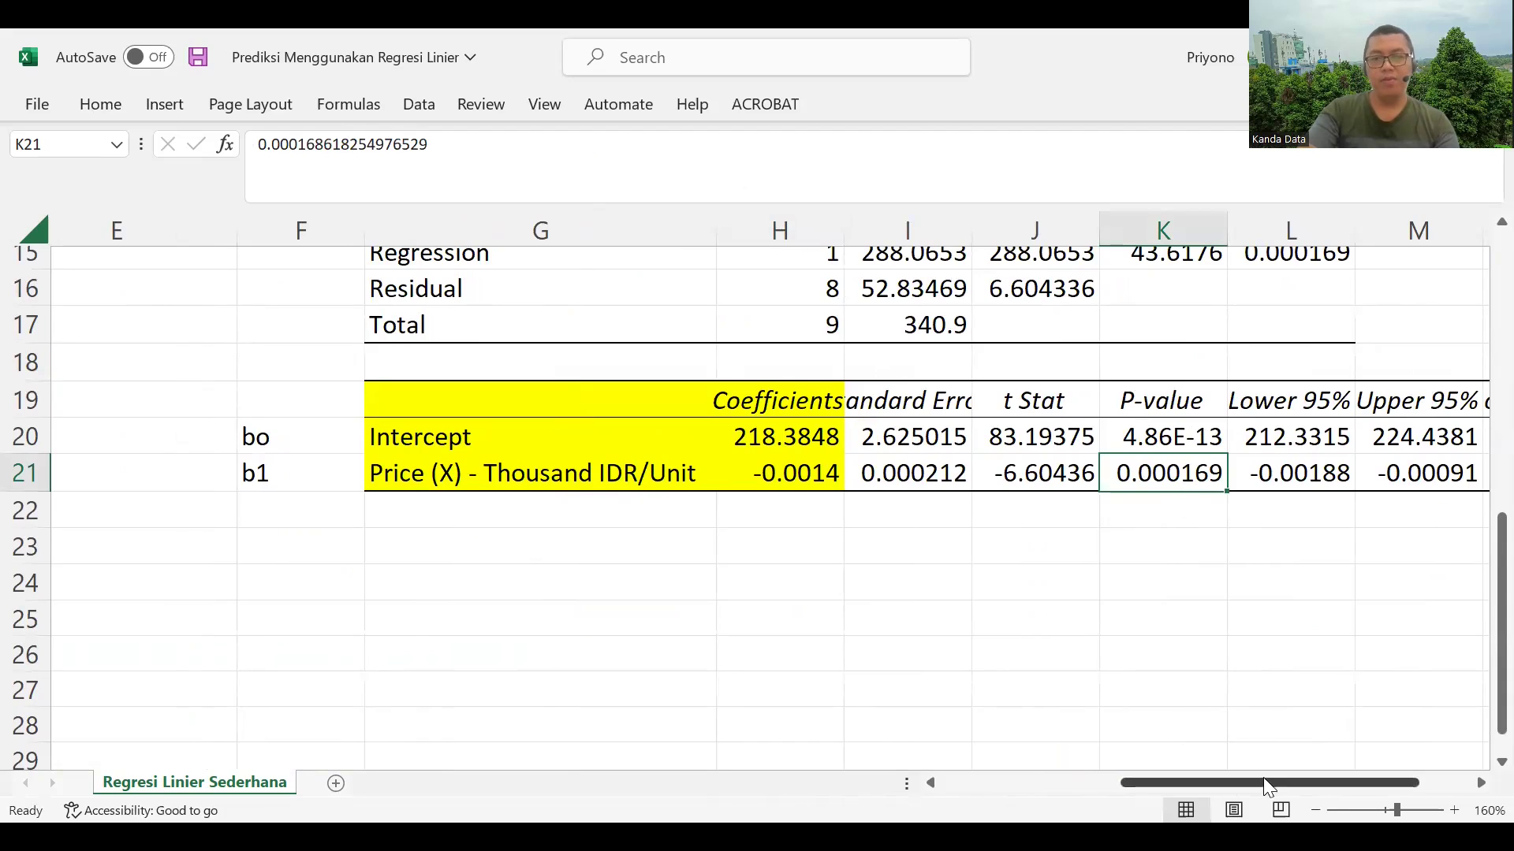
Compare the actual product sales in B4 with the predicted sales in D4 for year 1
drag(1261, 784, 1210, 789)
scroll(497, 557, up, 3)
scroll(497, 558, up, 2)
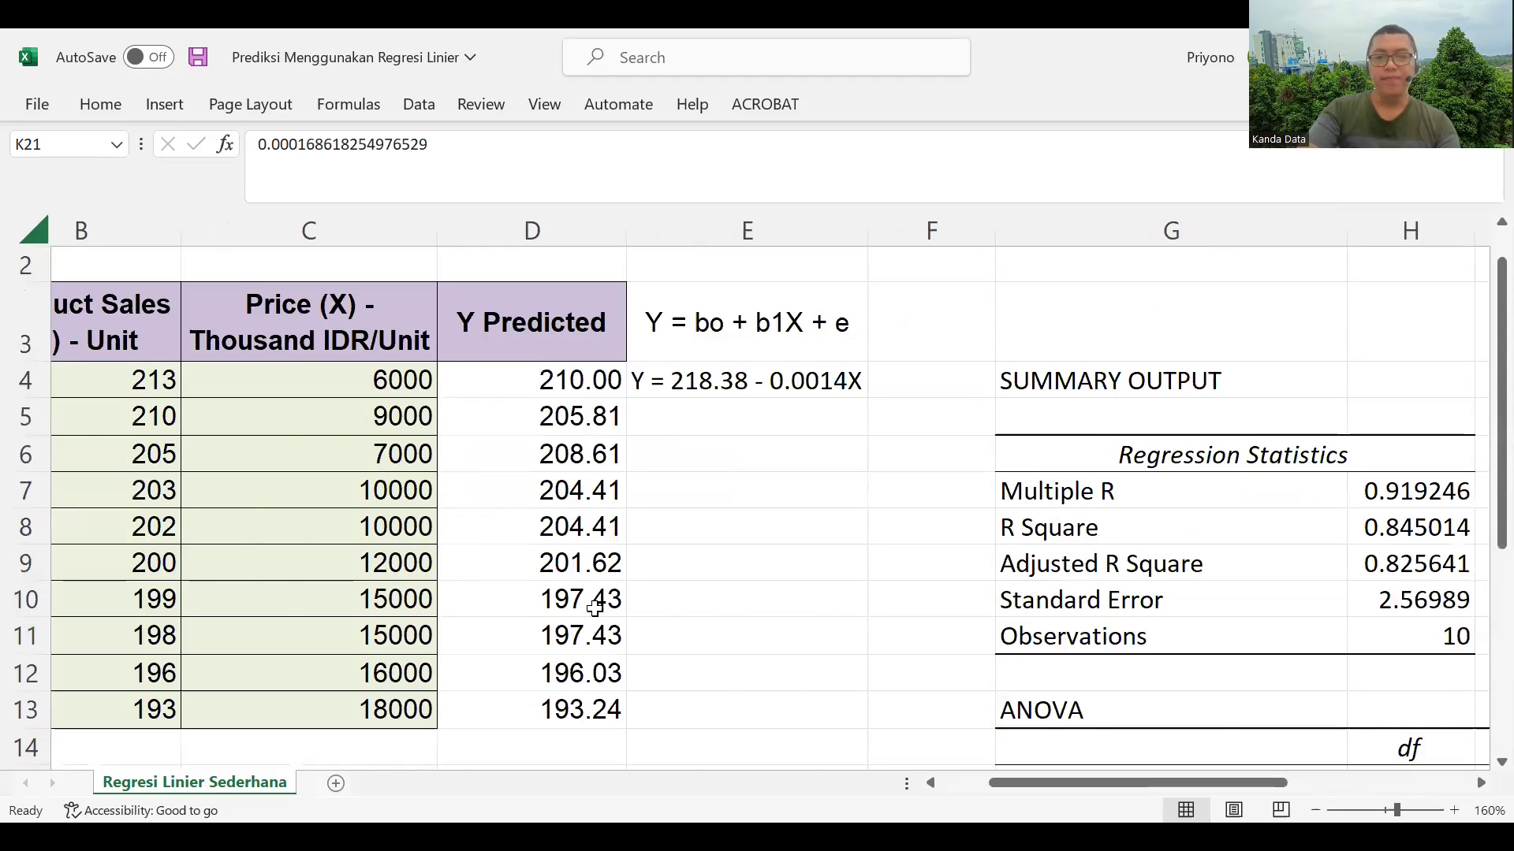
scroll(594, 607, left, 2)
click(335, 379)
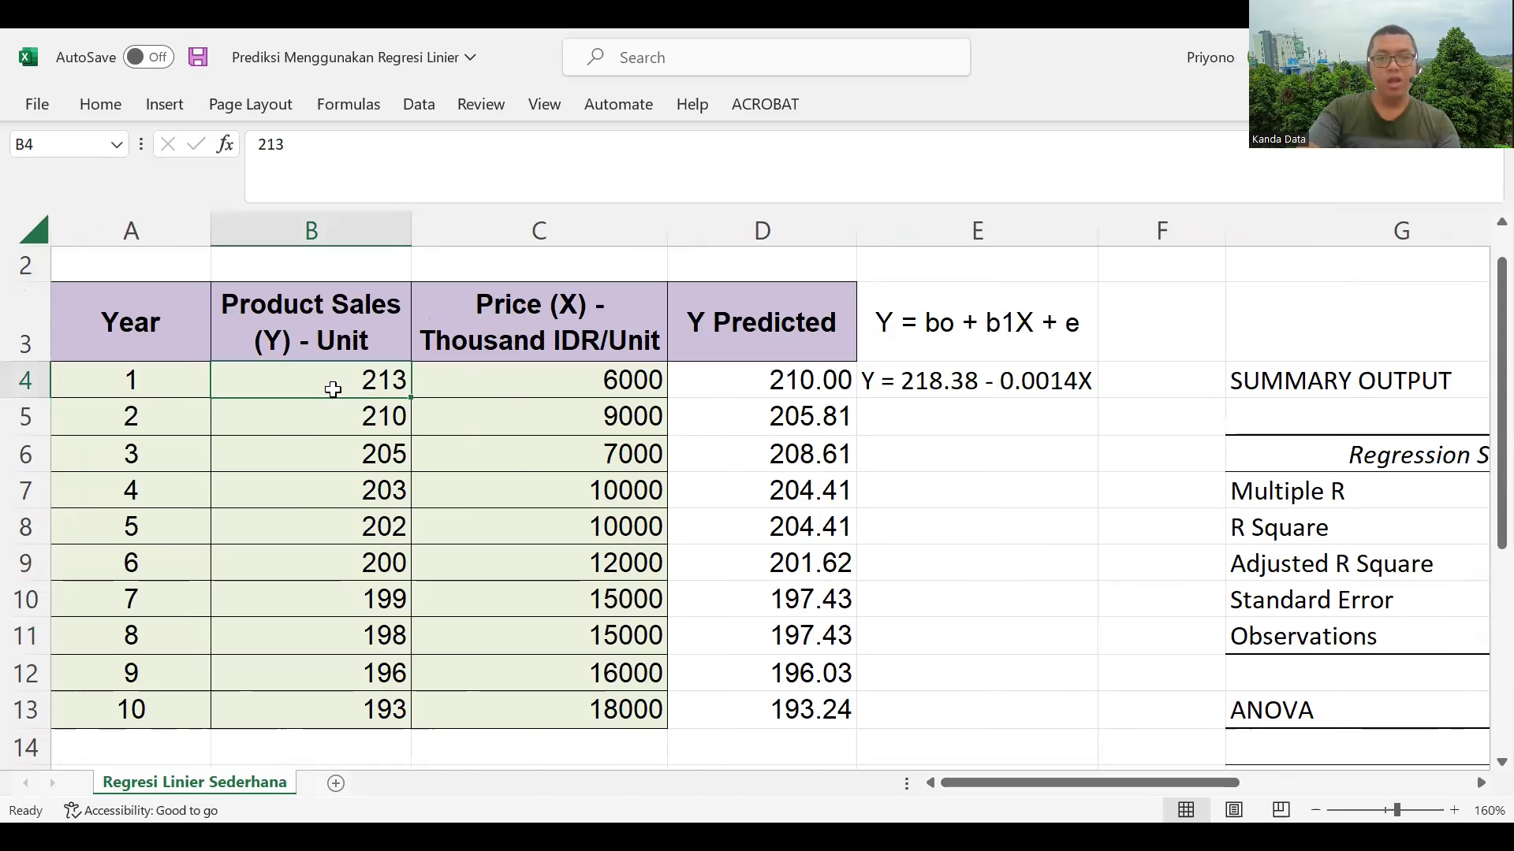
click(785, 386)
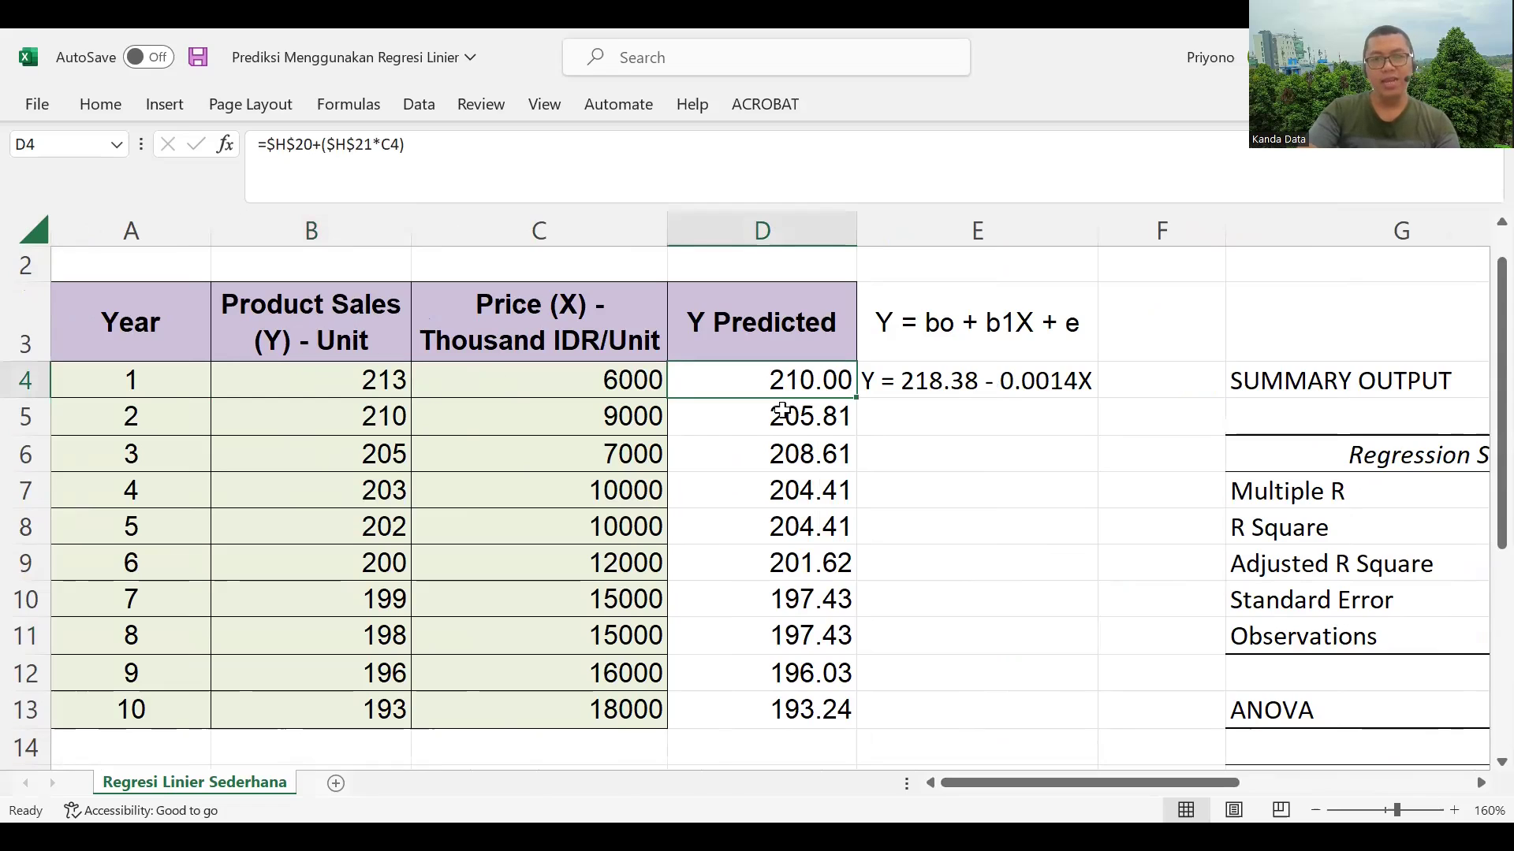
Compare the actual product sales in B5 with the predicted sales in D5 for year 2
click(337, 418)
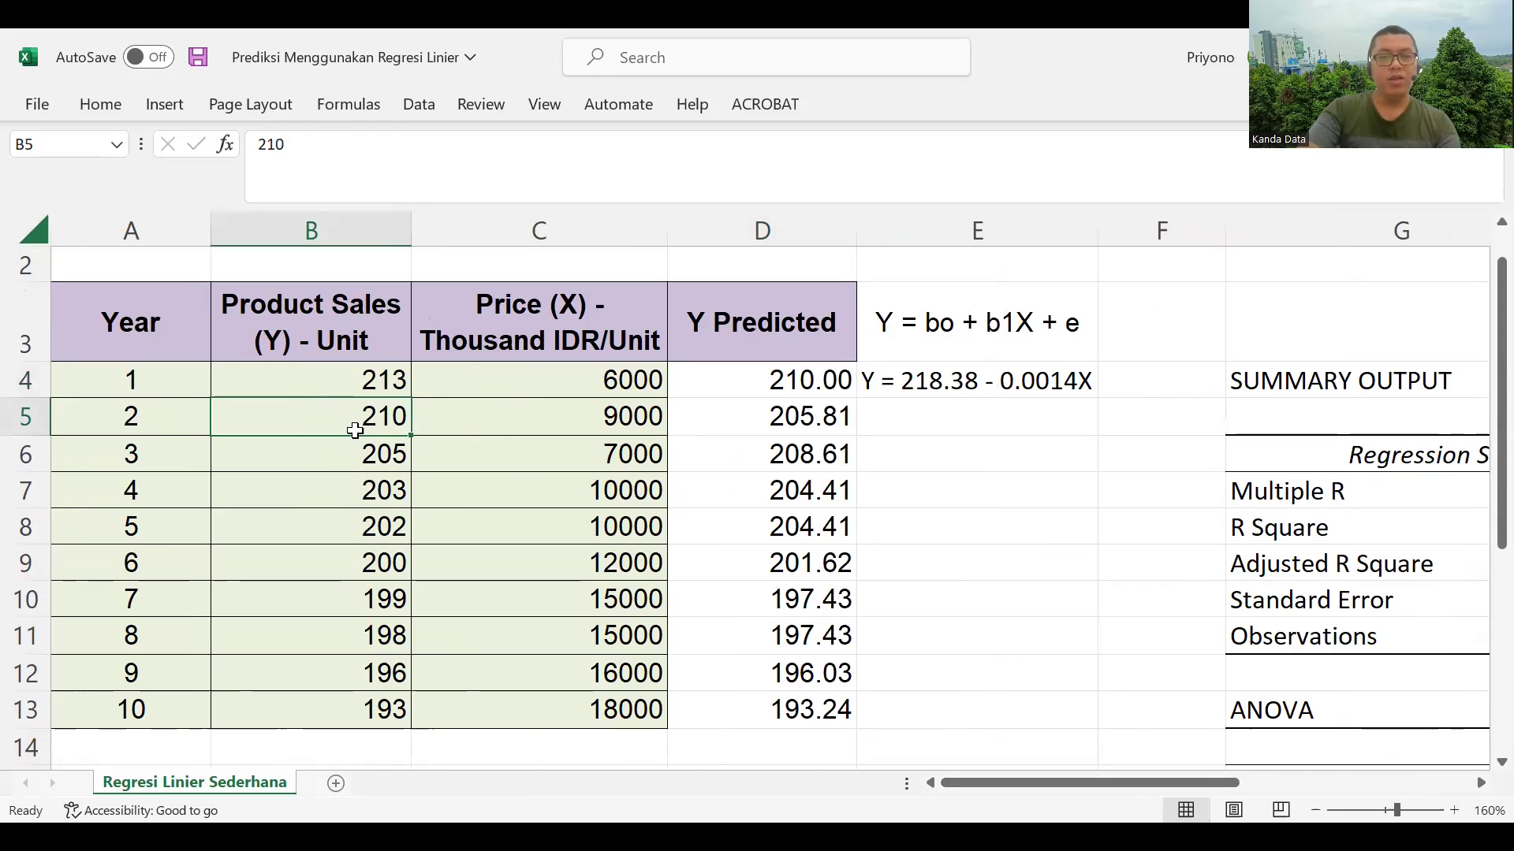
click(783, 414)
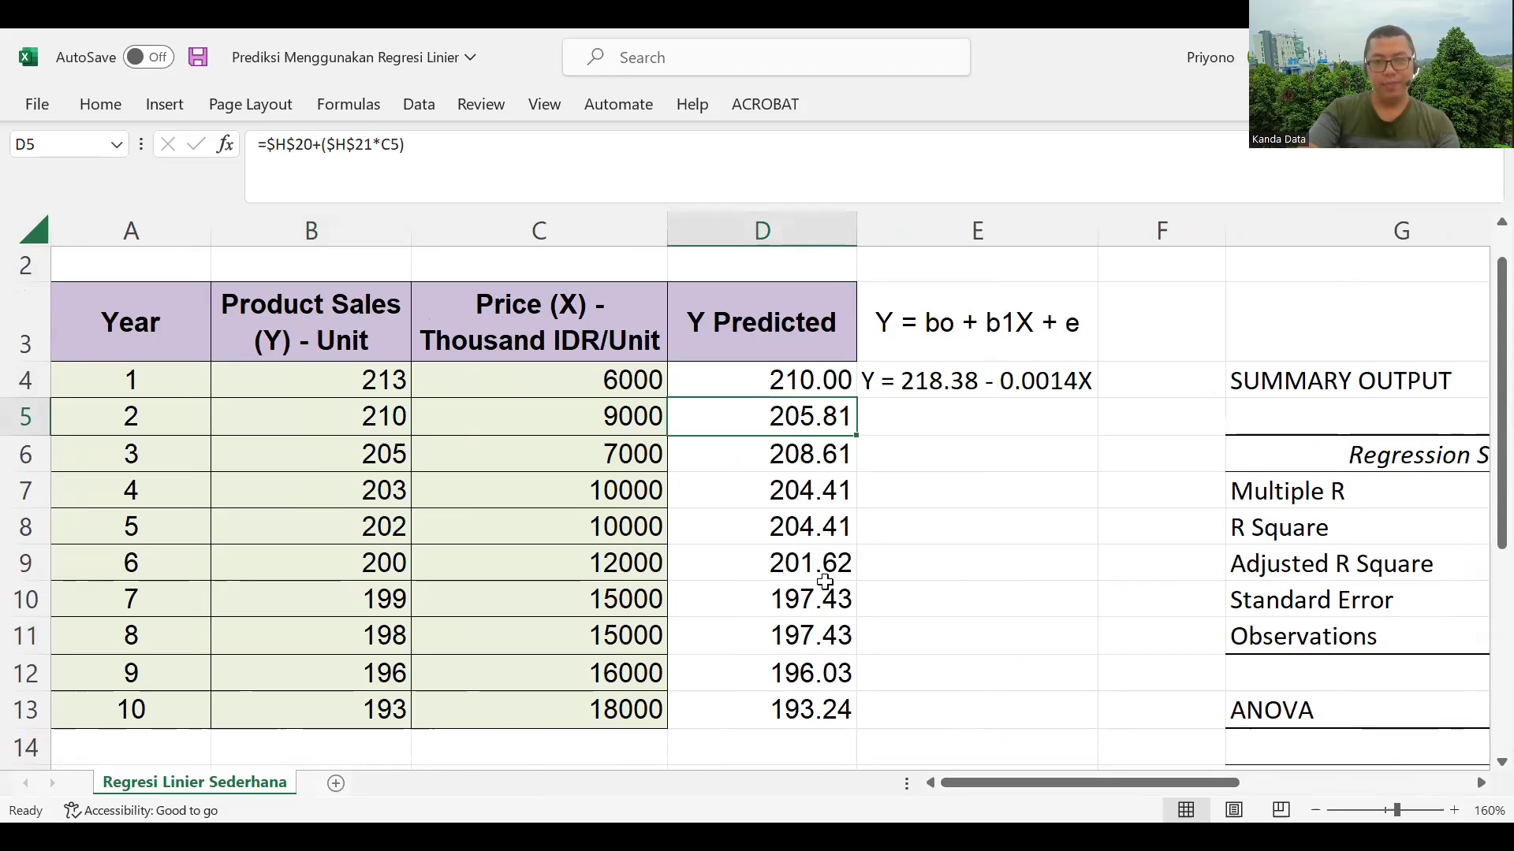
Format the predicted sales in D4:D13 as whole numbers with no decimal places
drag(739, 390, 781, 710)
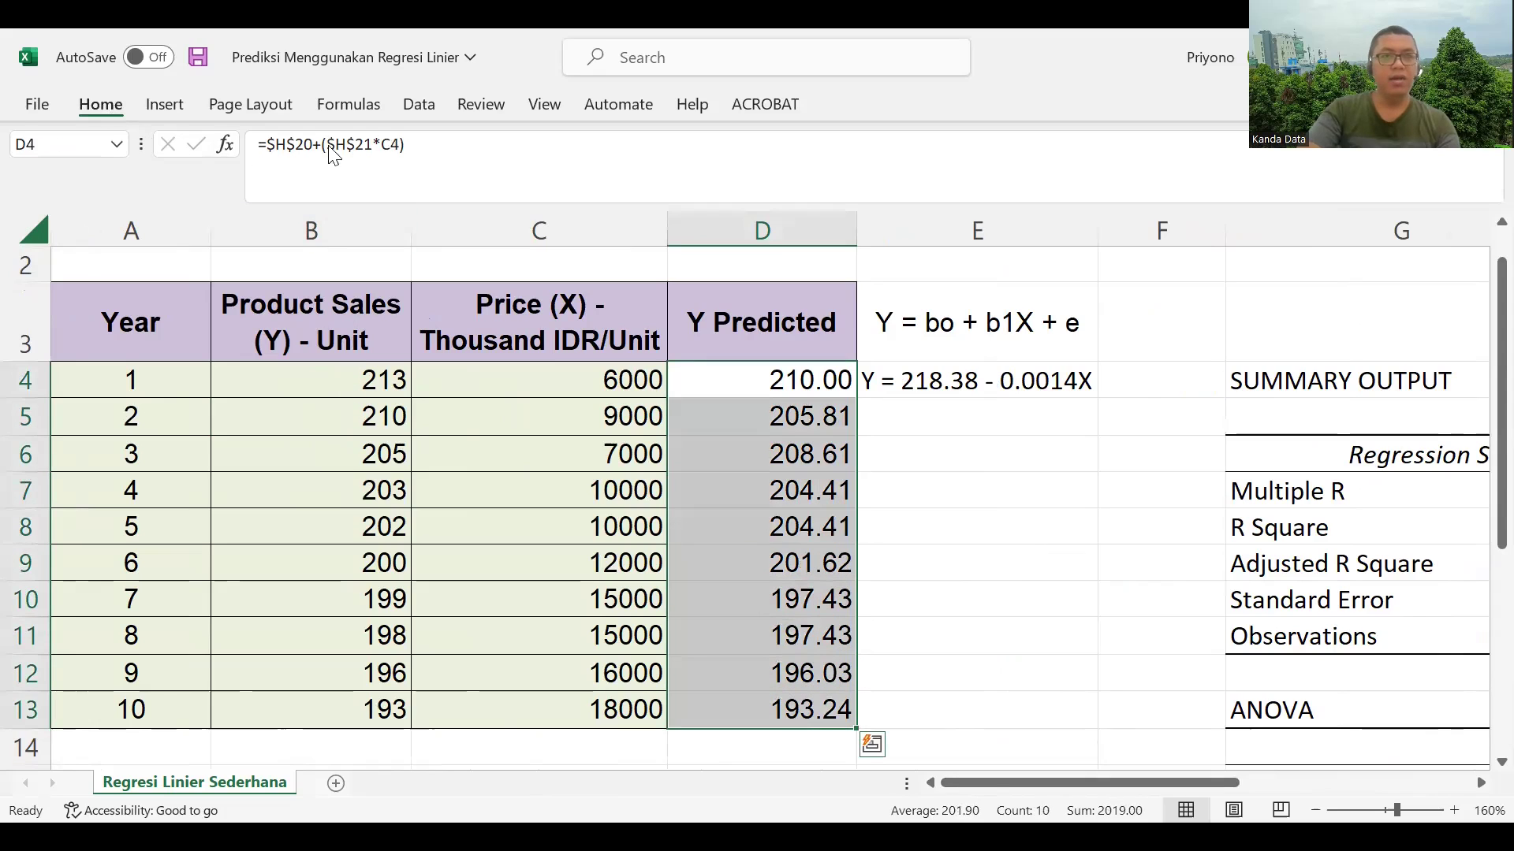
click(107, 106)
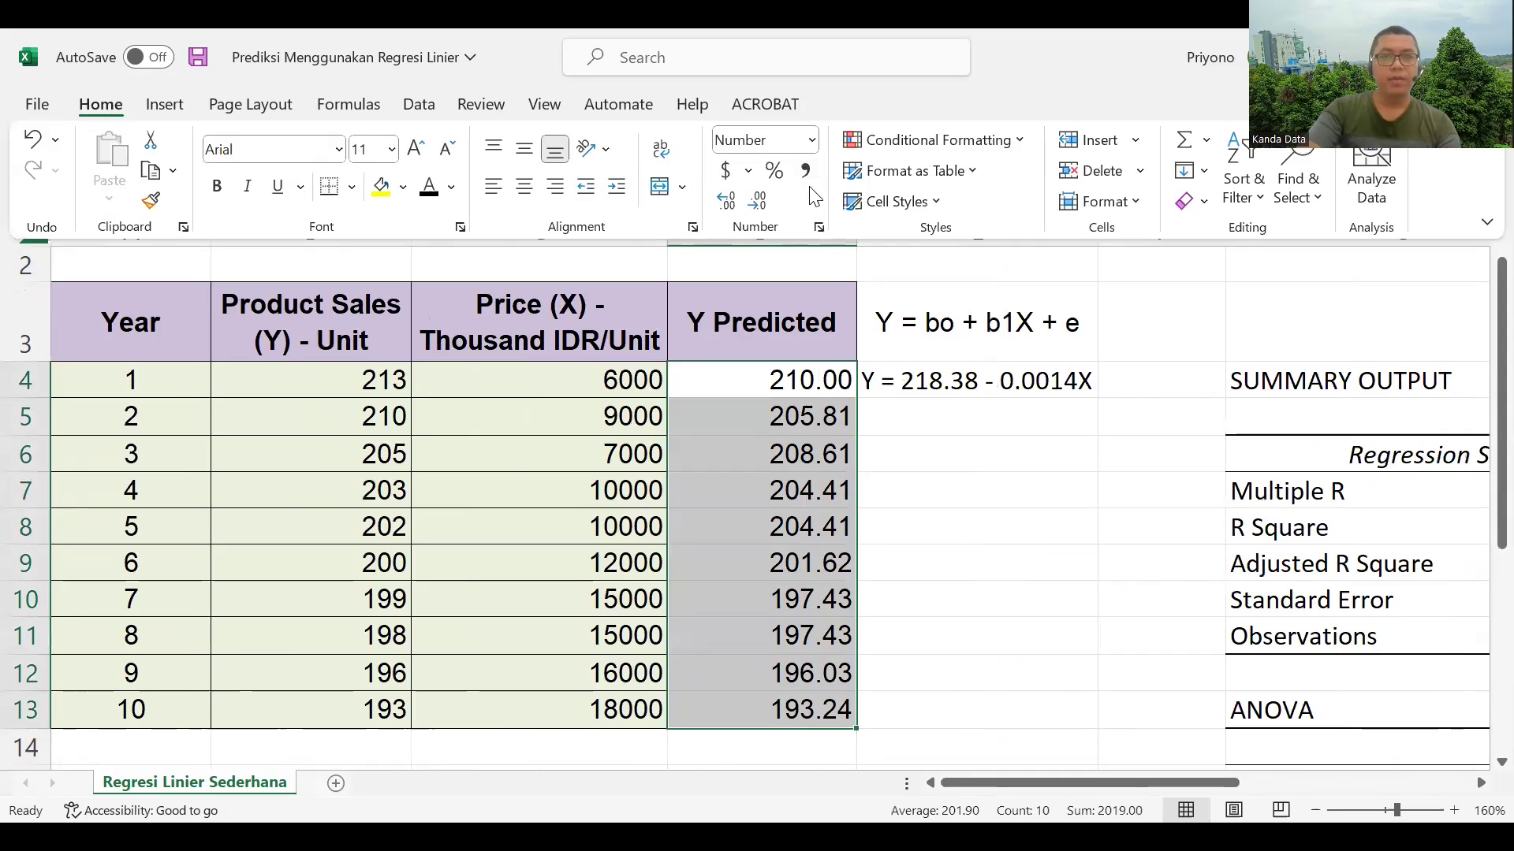
click(727, 202)
click(757, 203)
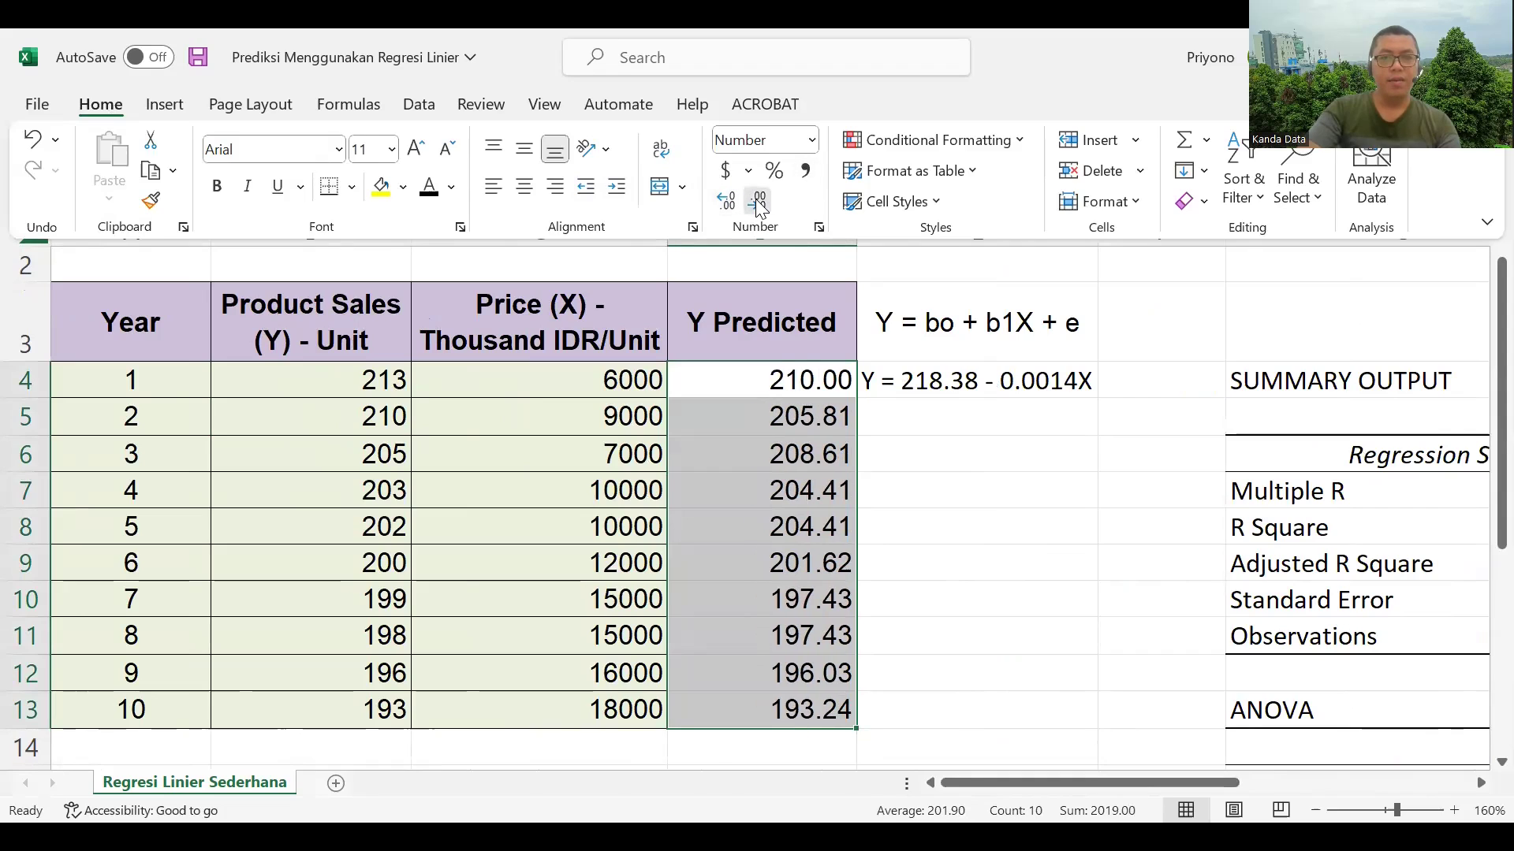
click(758, 203)
click(758, 203)
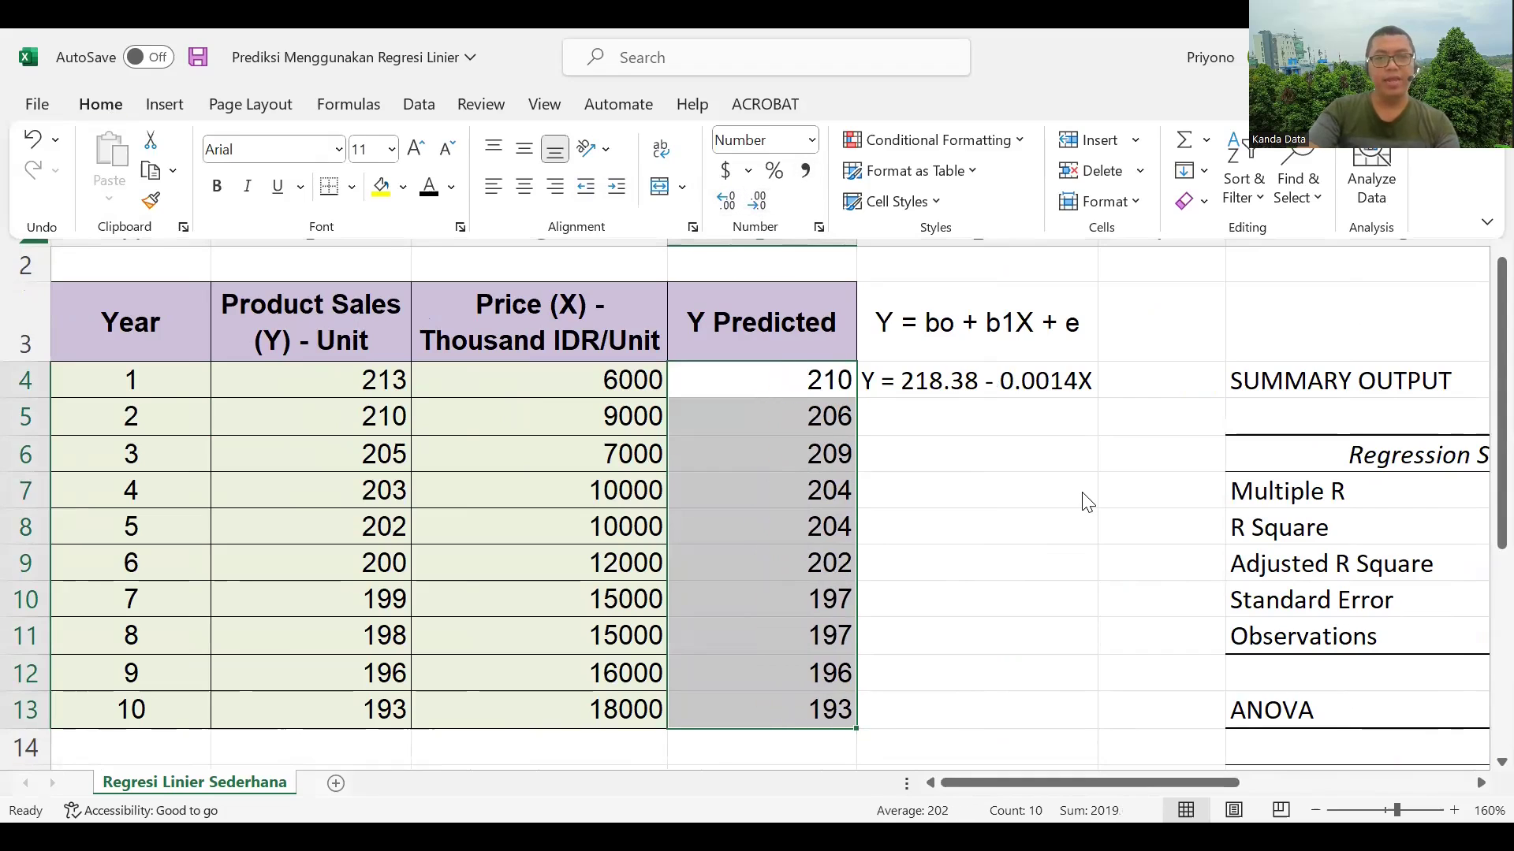
click(820, 492)
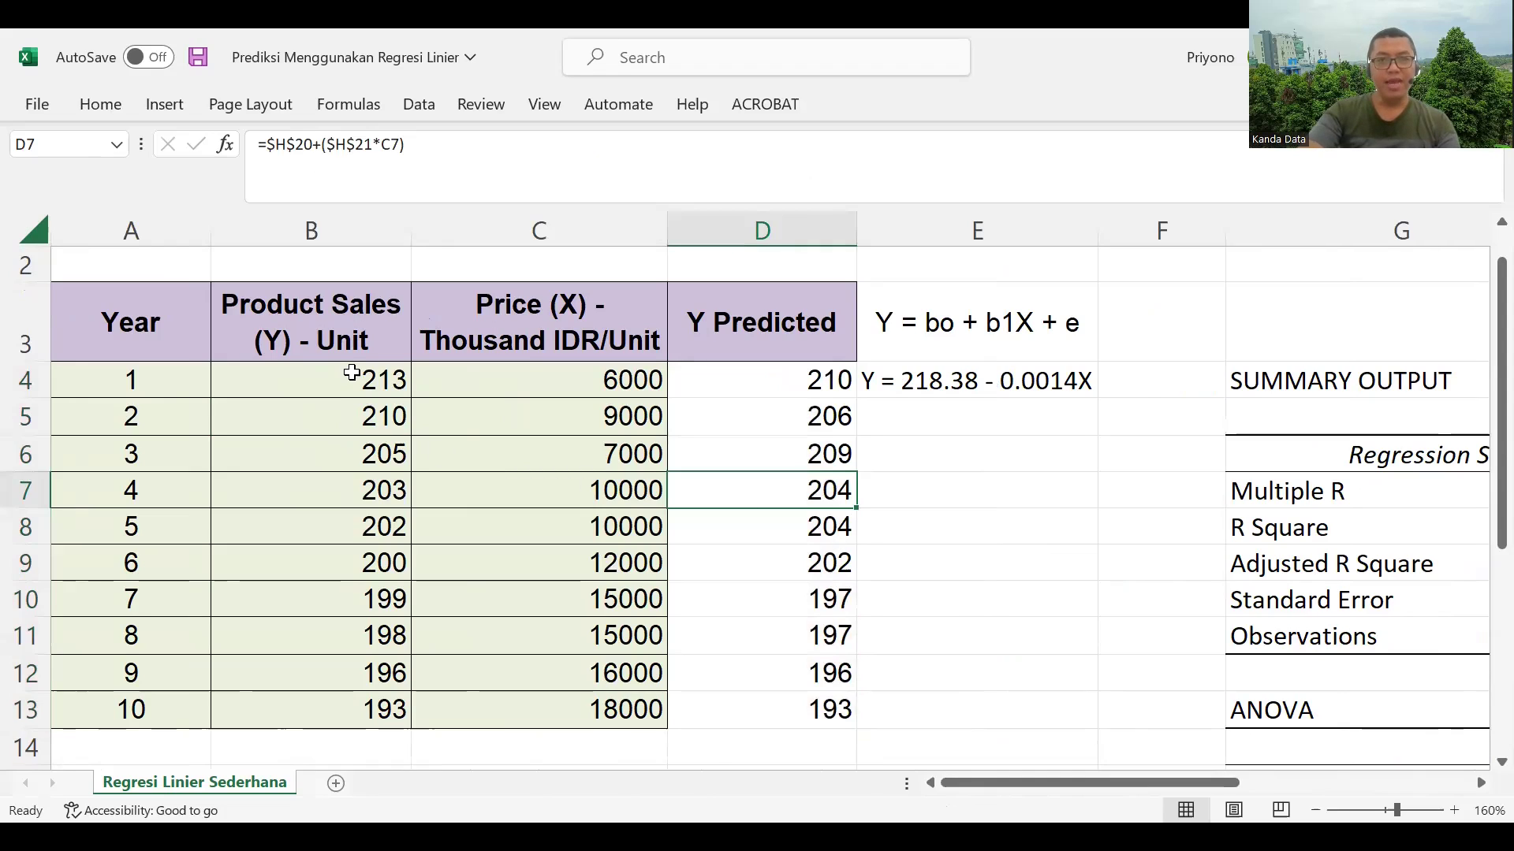
Compare the year 1 actual sales in B4 with the rounded prediction in D4
click(352, 373)
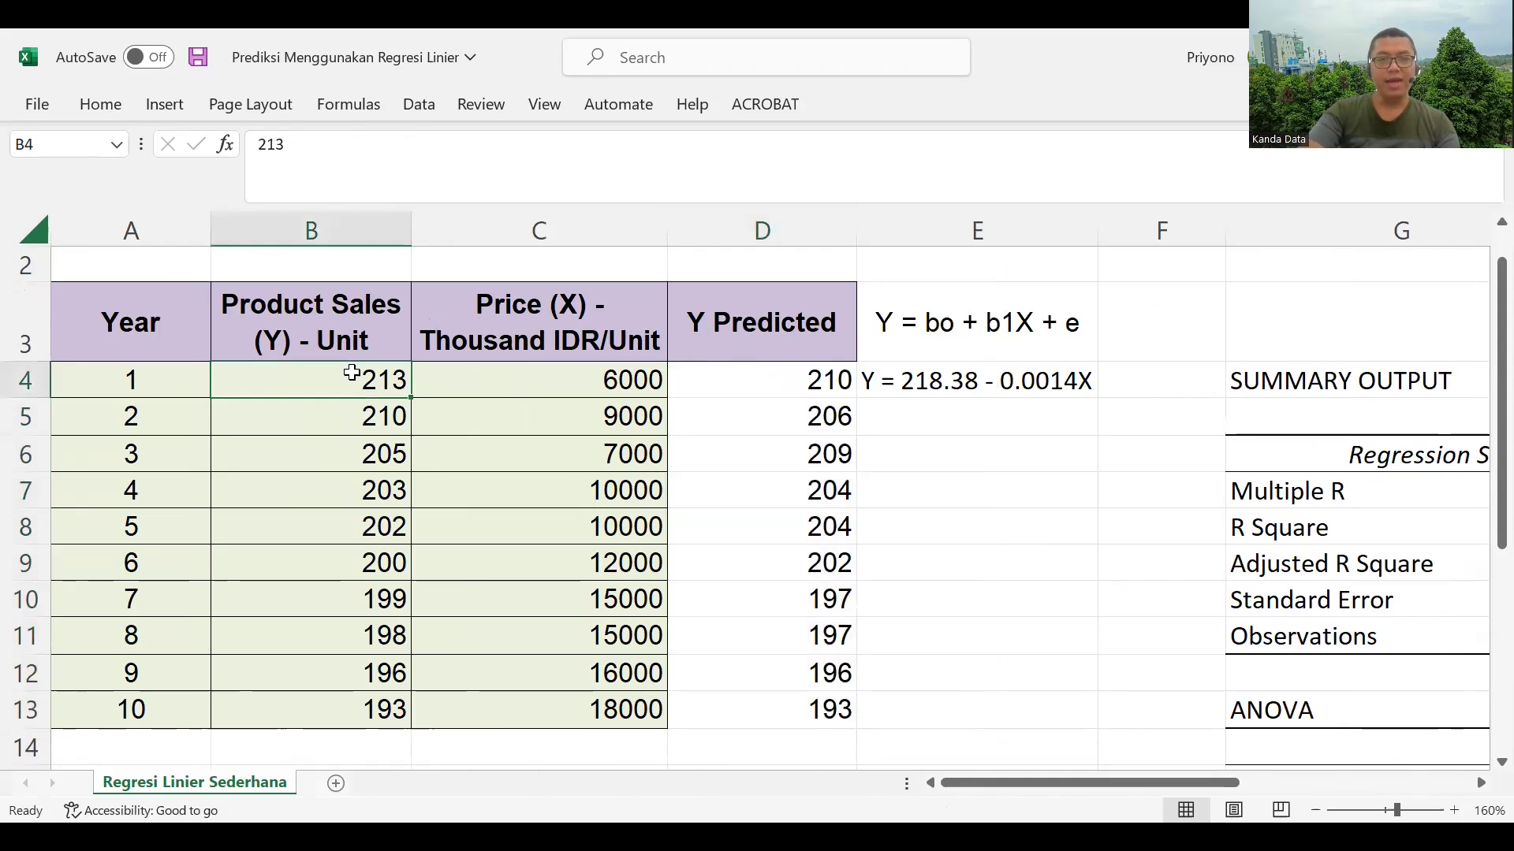
click(757, 381)
click(291, 375)
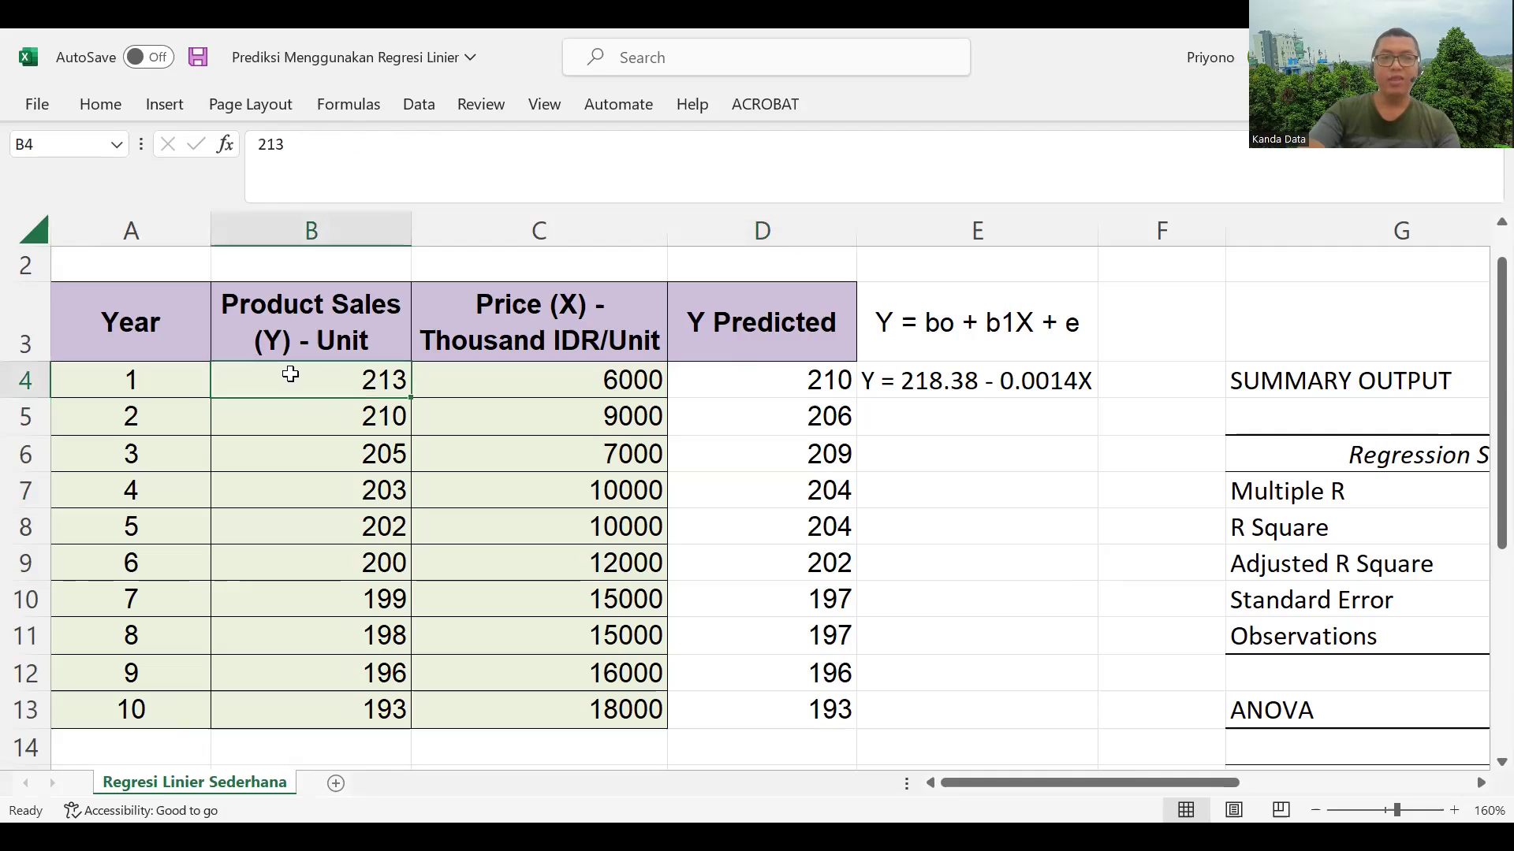
click(781, 385)
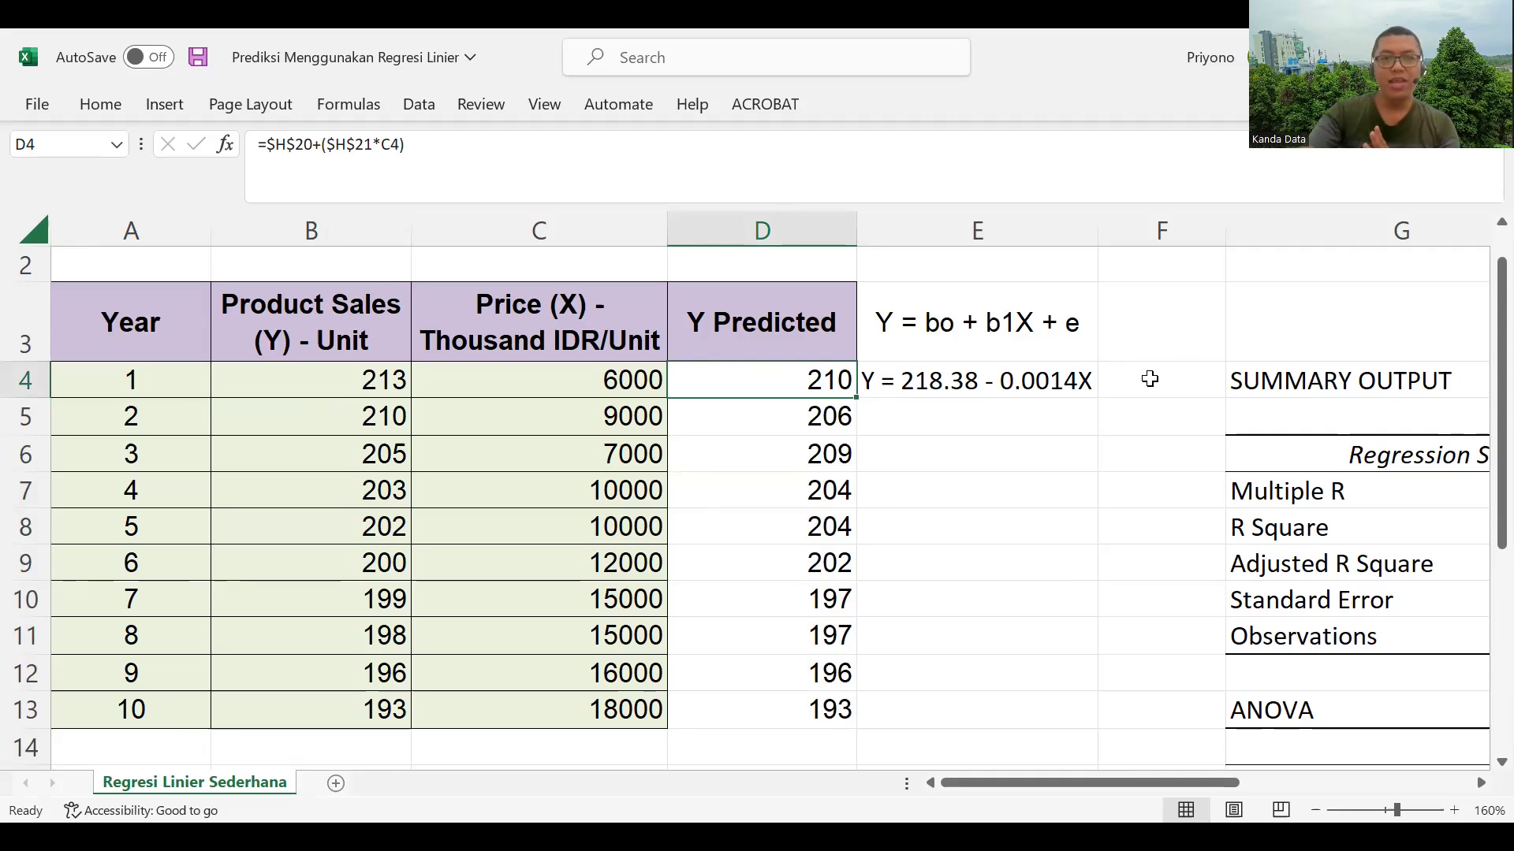
scroll(828, 378, up, 1)
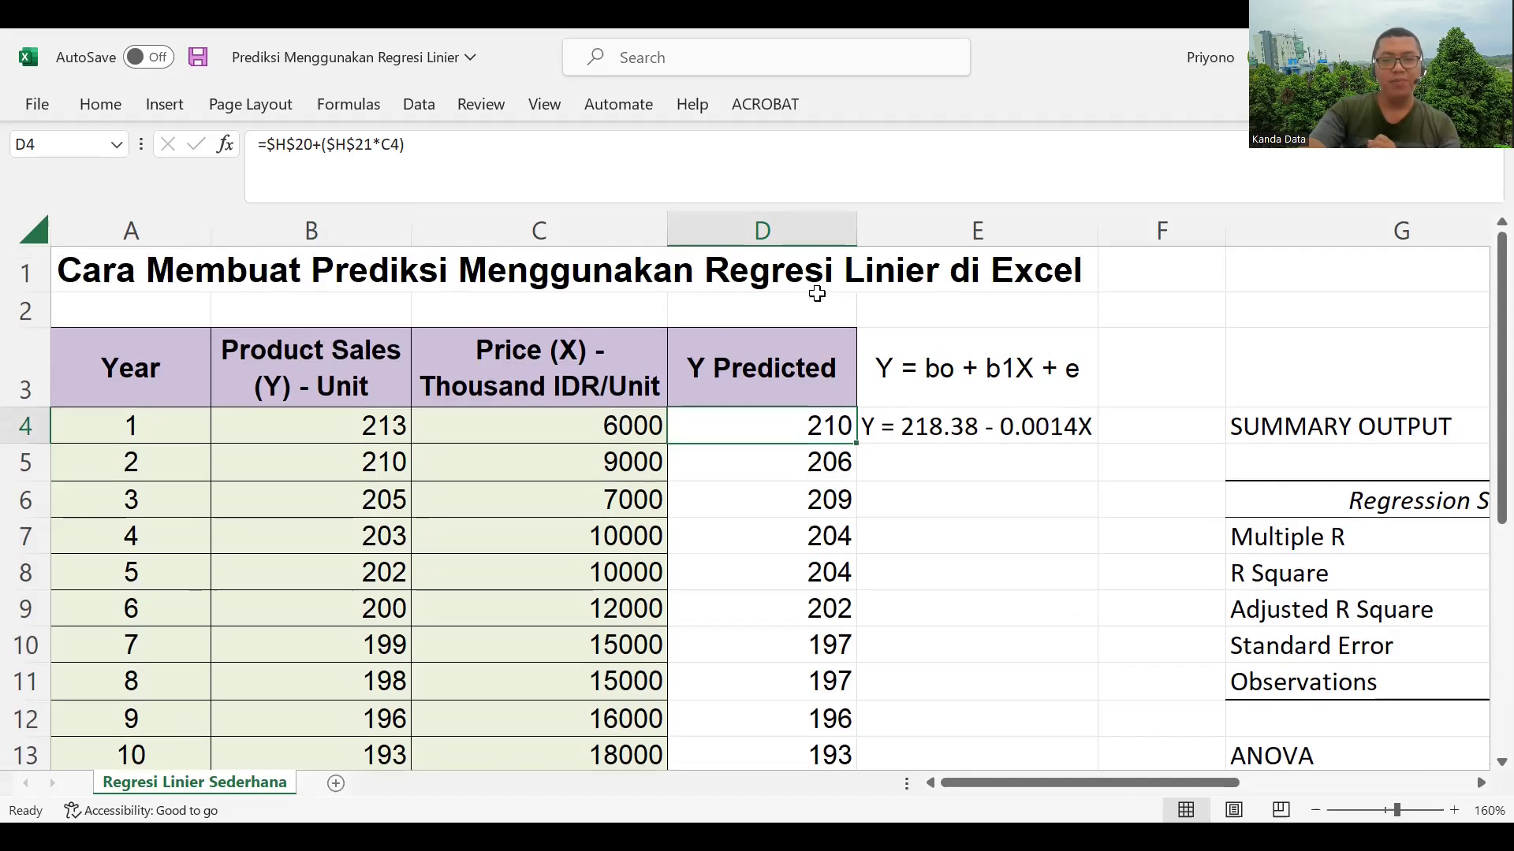
scroll(959, 375, down, 3)
scroll(921, 399, up, 1)
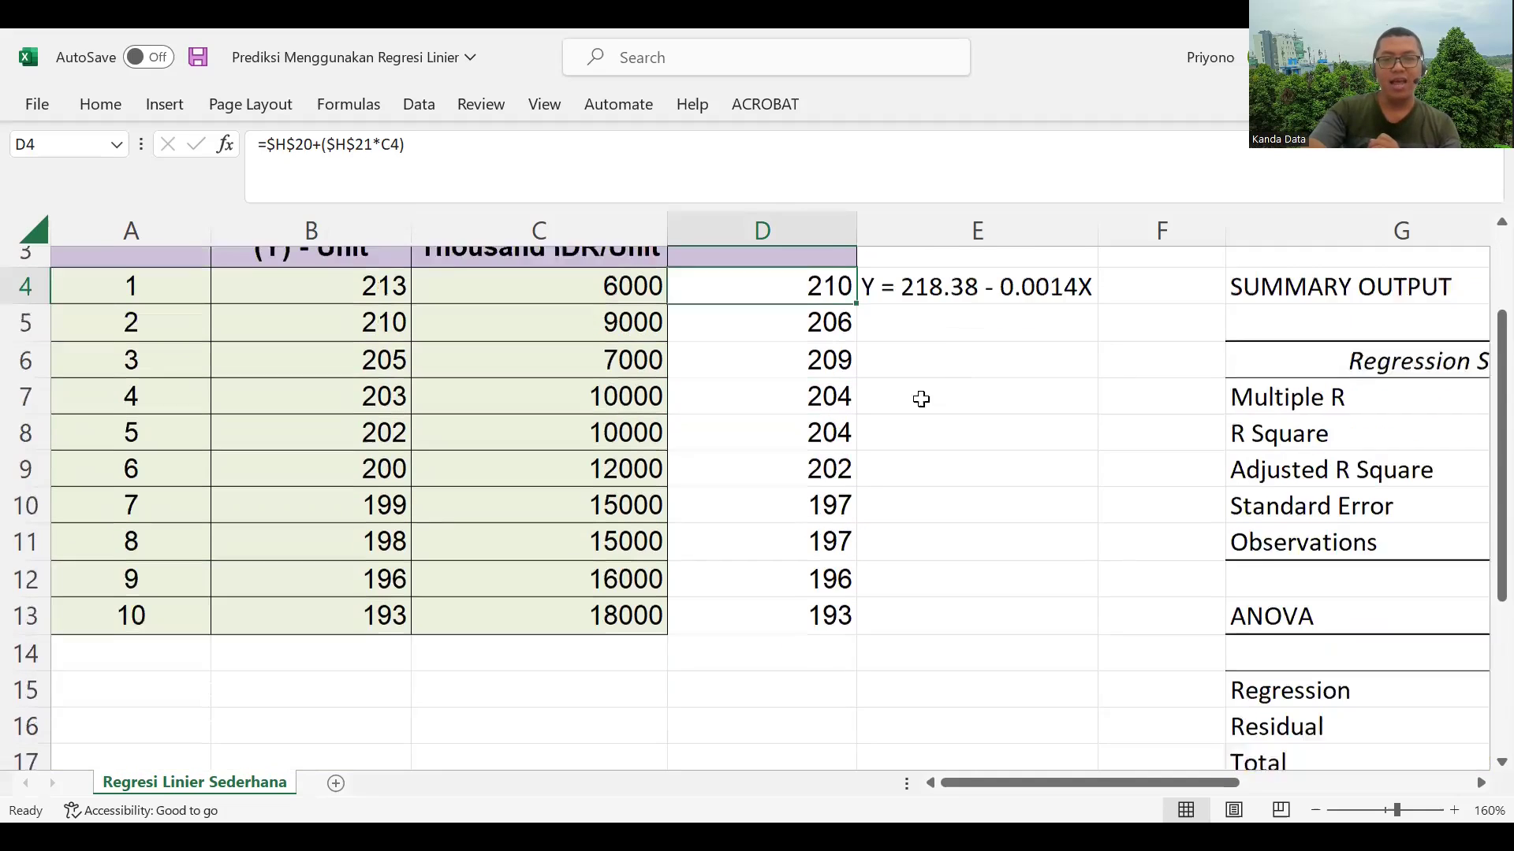
scroll(921, 399, up, 1)
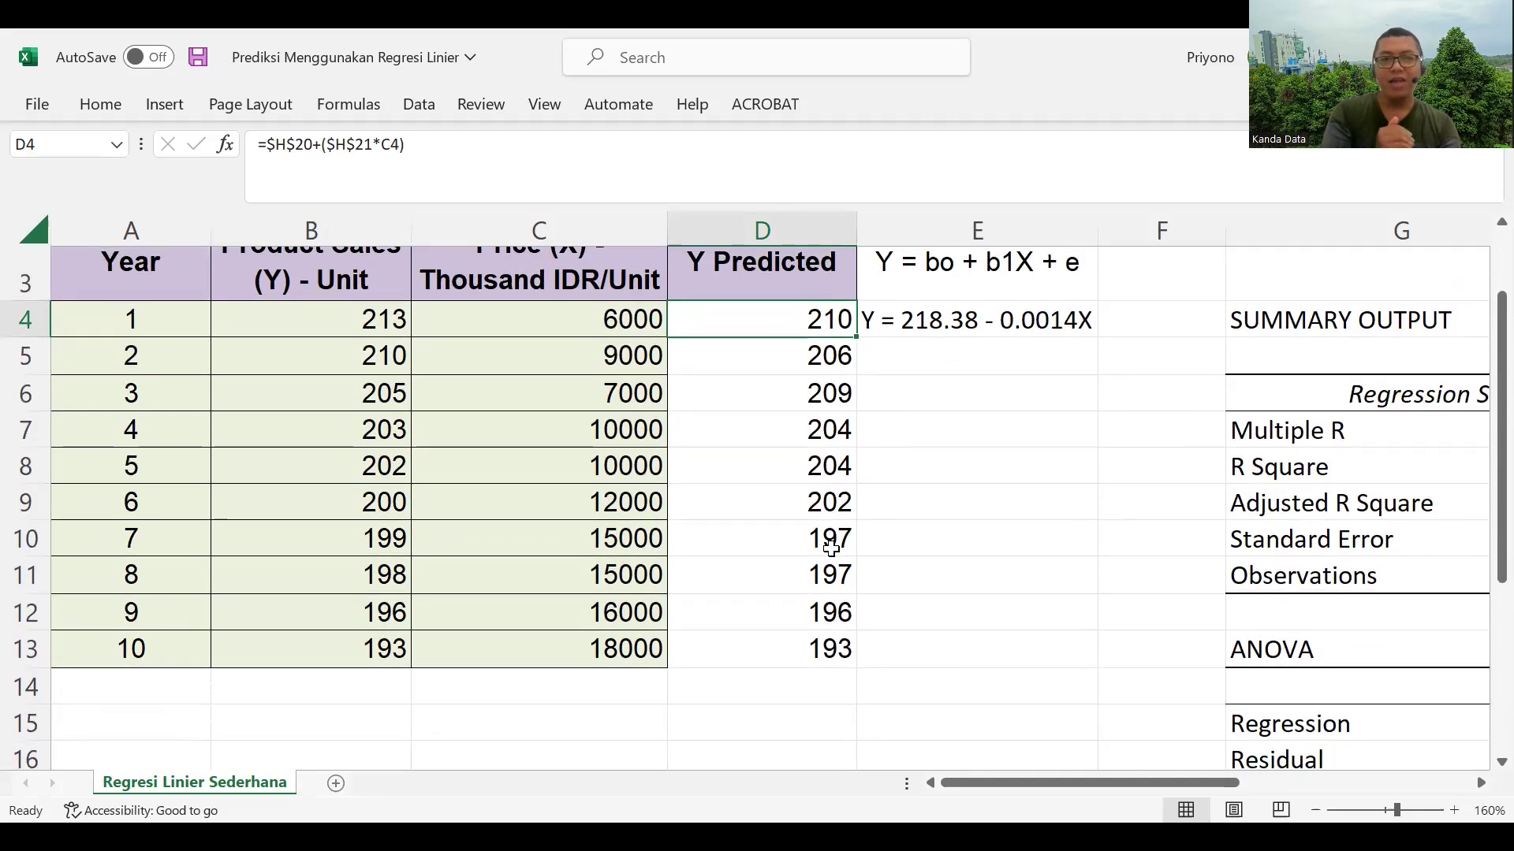
click(623, 330)
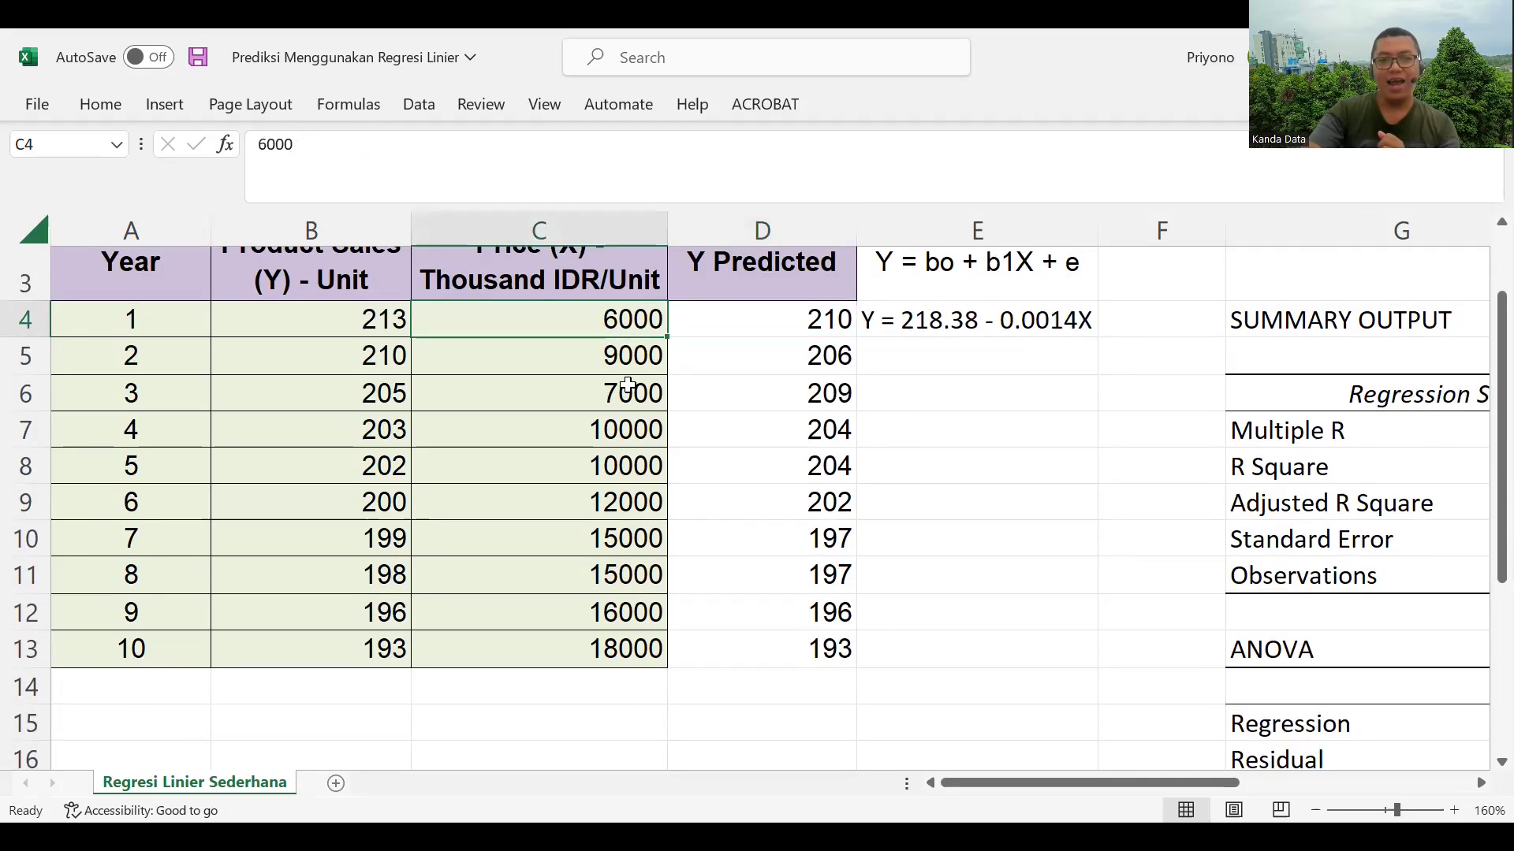
scroll(632, 426, up, 1)
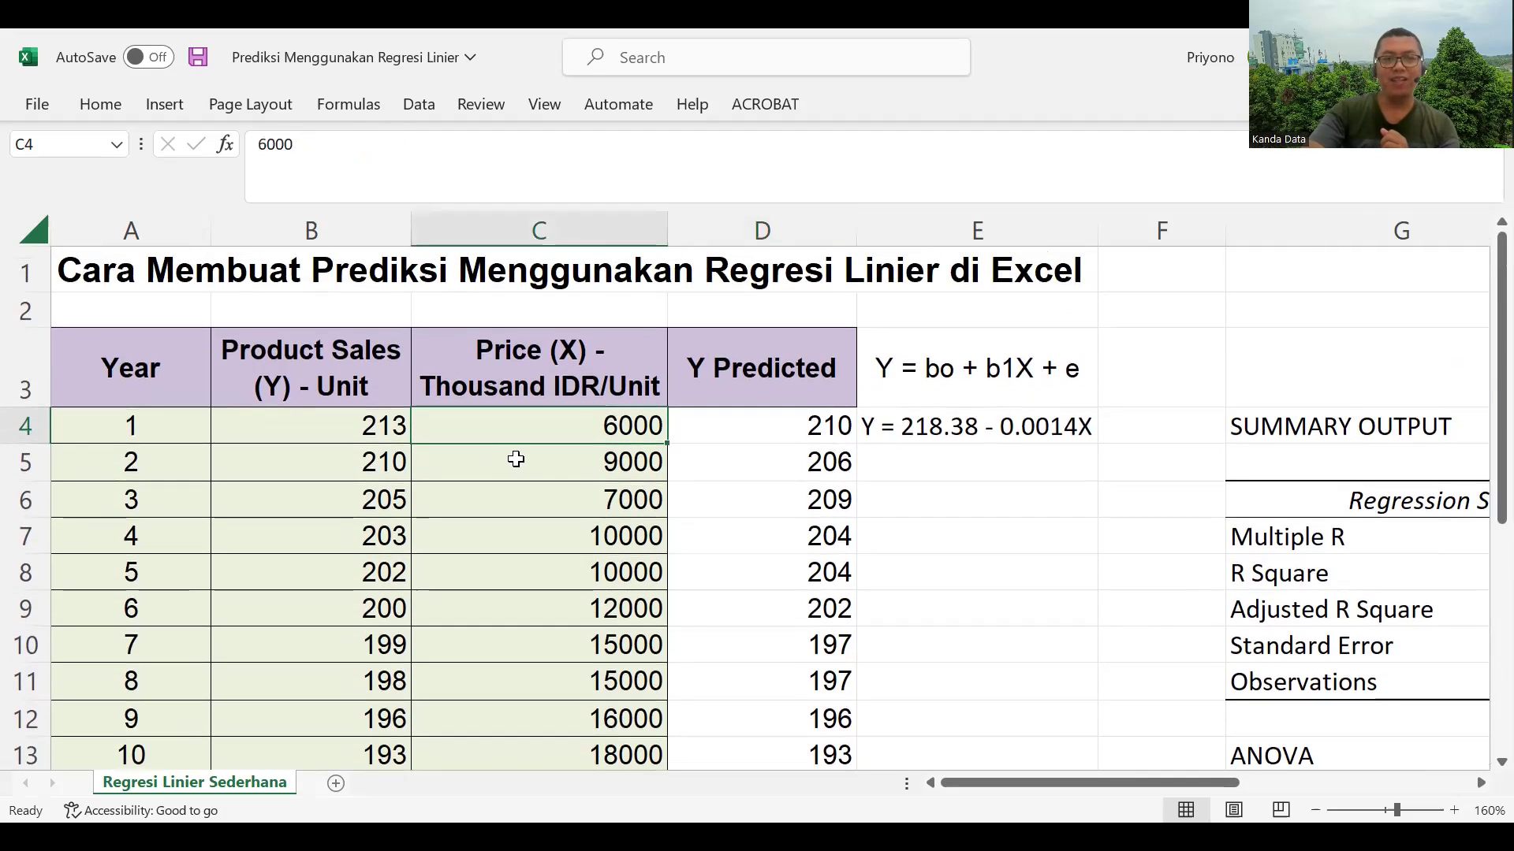